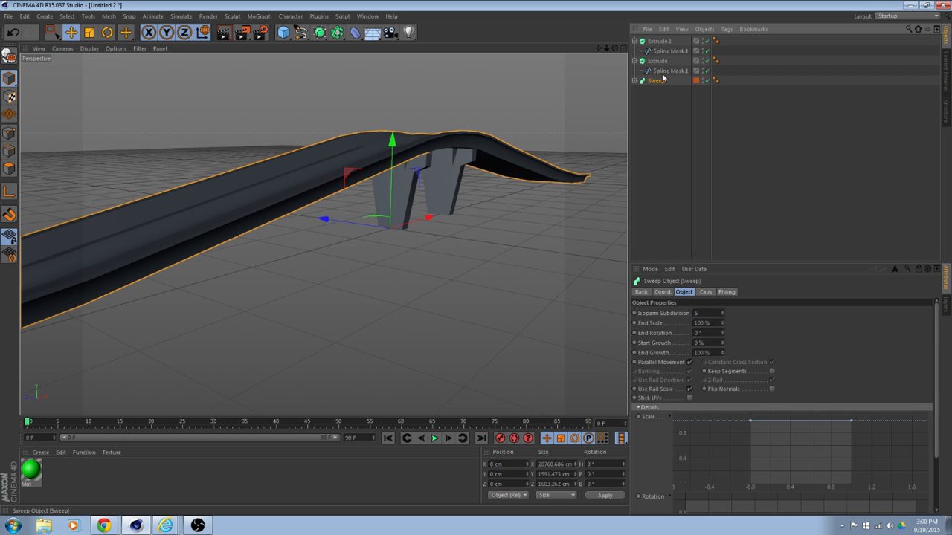
{"action": "left_click", "coordinate": [658, 62]}
{"action": "left_click", "coordinate": [661, 41]}
{"action": "left_click", "coordinate": [660, 62]}
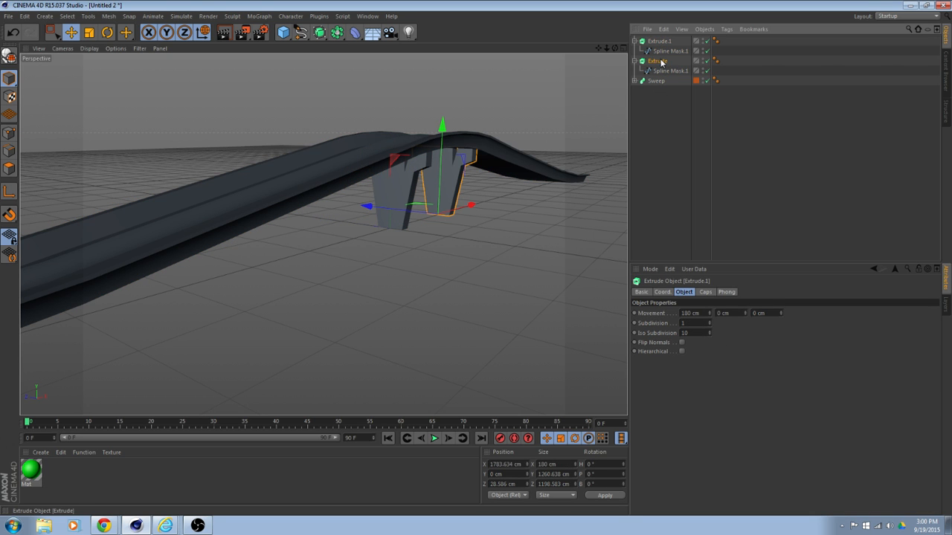
{"action": "left_click_drag", "start_coordinate": [486, 205], "coordinate": [447, 242], "text": "alt"}
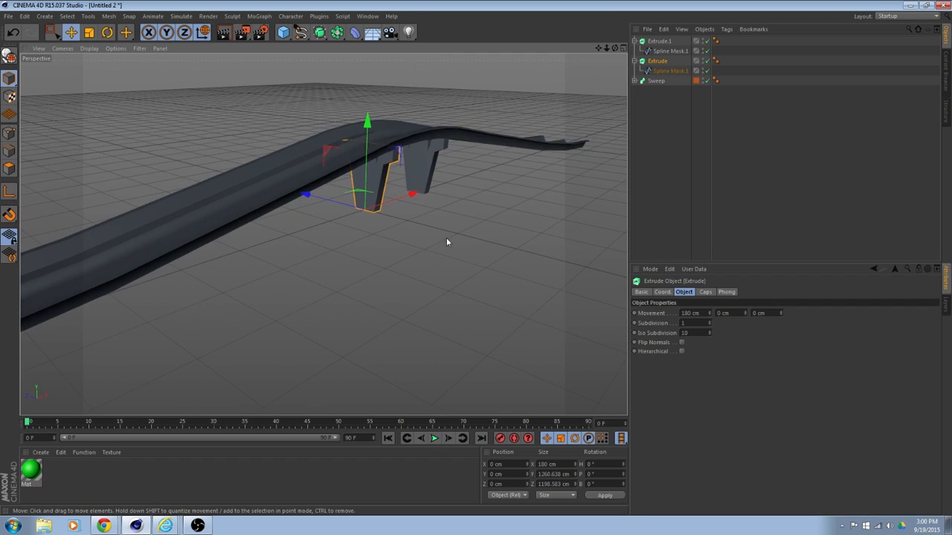
Create a new empty project and show only the right view at full size
{"action": "left_click", "coordinate": [7, 16]}
{"action": "left_click", "coordinate": [22, 36]}
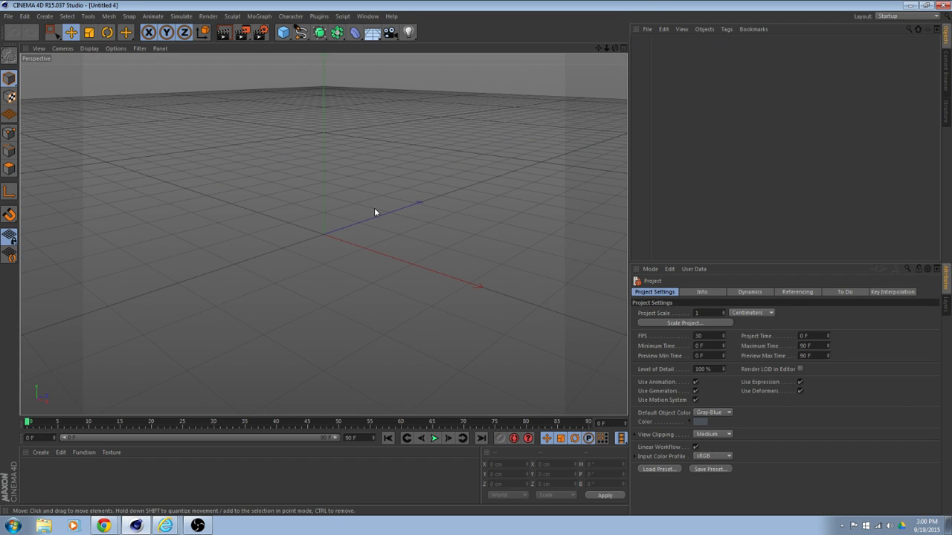
{"action": "middle_click", "coordinate": [328, 240]}
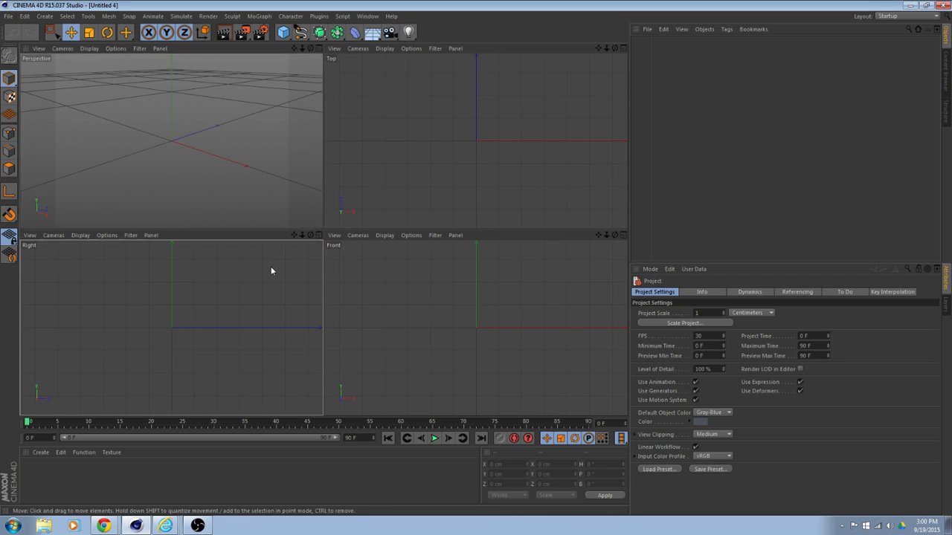
{"action": "middle_click", "coordinate": [271, 271]}
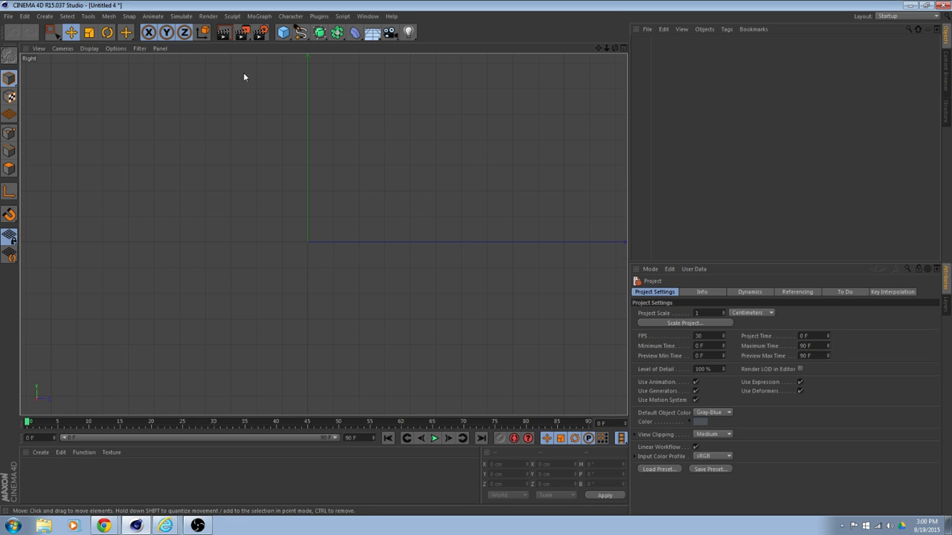
Draw an open linear spline from the origin for half the road's cross-section, with a deck about 500 cm wide, a raised lipped side and an underside
{"action": "left_click", "coordinate": [300, 32]}
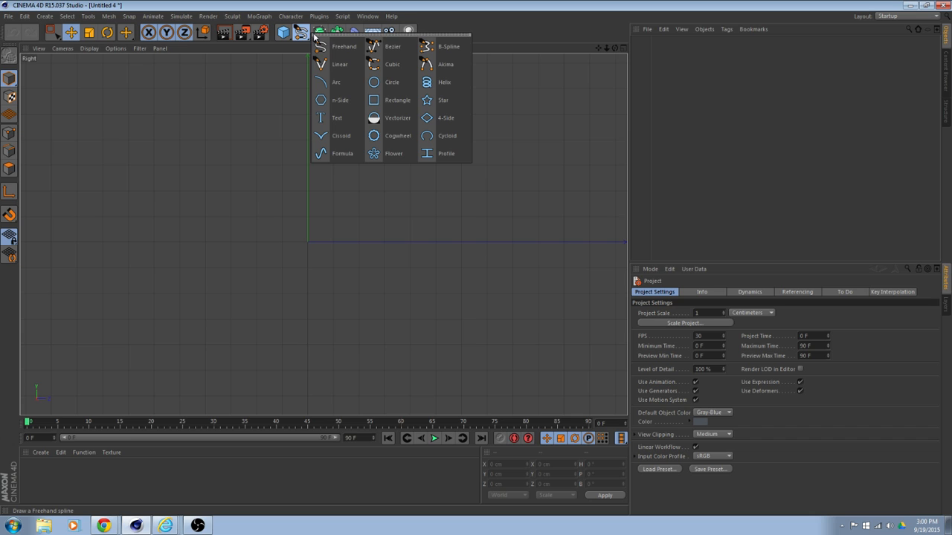
{"action": "left_click", "coordinate": [331, 64]}
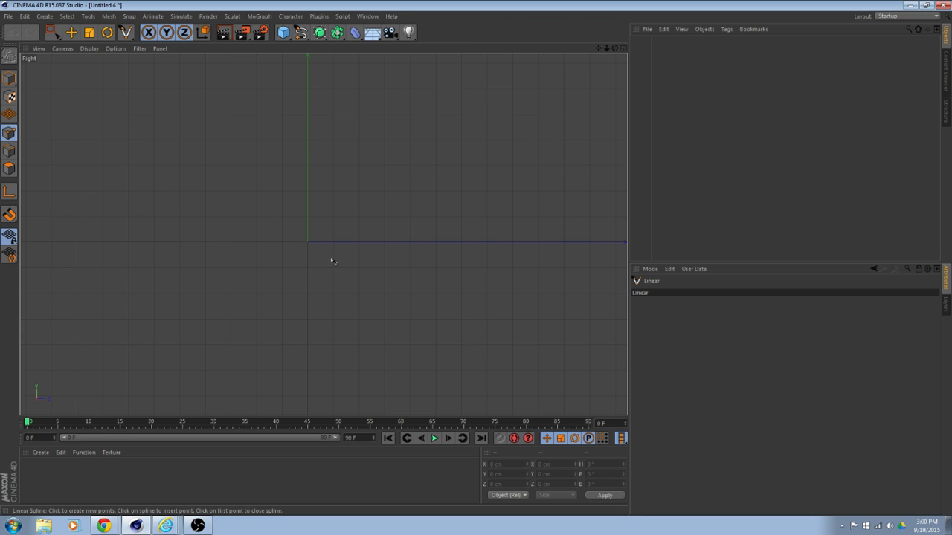
{"action": "middle_click_drag", "start_coordinate": [370, 250], "coordinate": [424, 240], "text": "alt"}
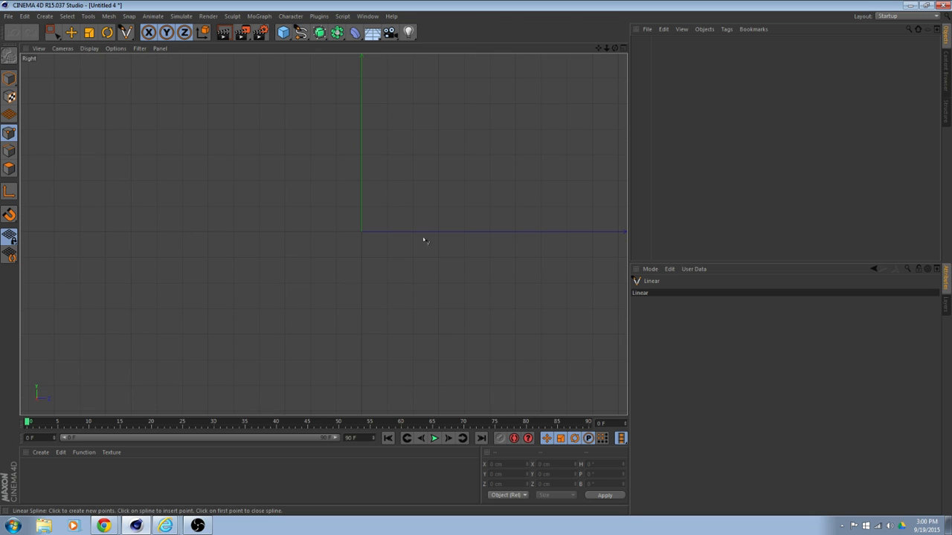
{"action": "left_click", "coordinate": [363, 235]}
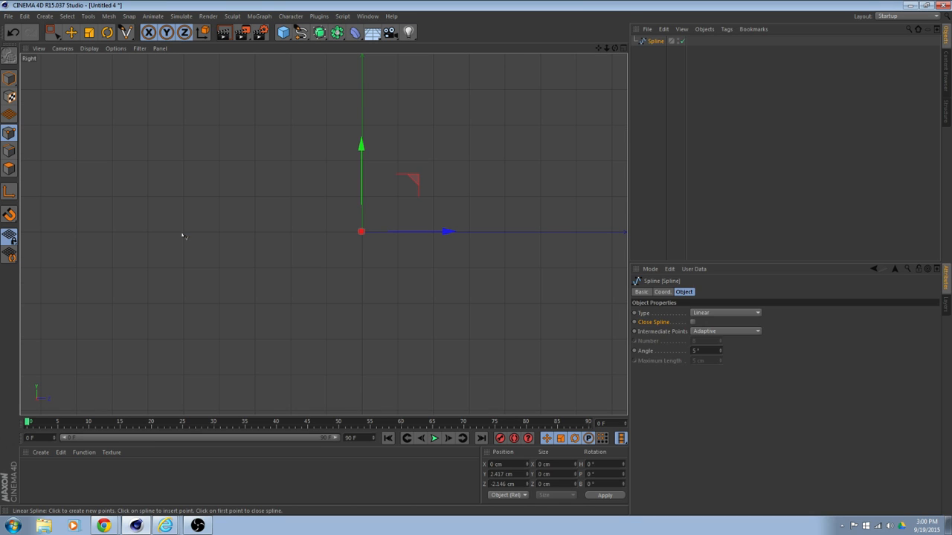
{"action": "left_click", "coordinate": [183, 232]}
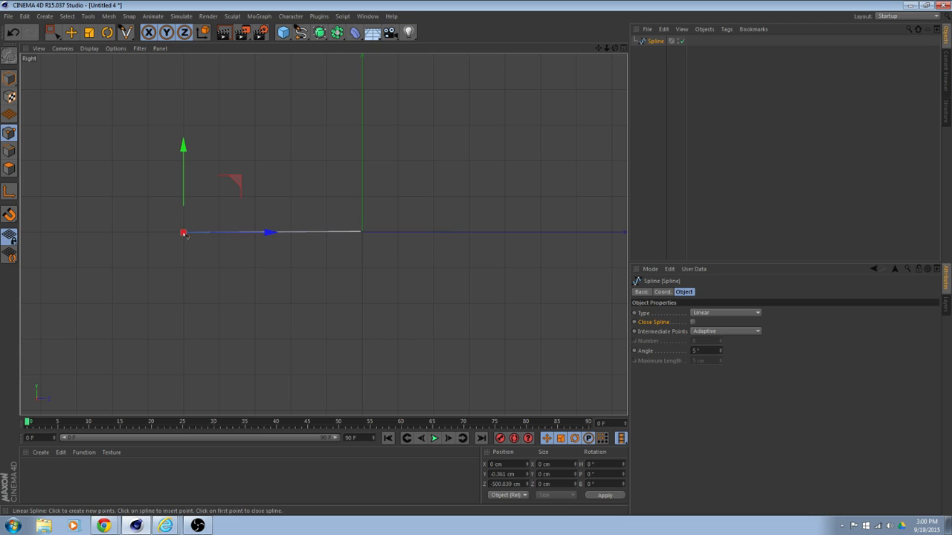
{"action": "left_click", "coordinate": [135, 176]}
{"action": "left_click", "coordinate": [112, 173]}
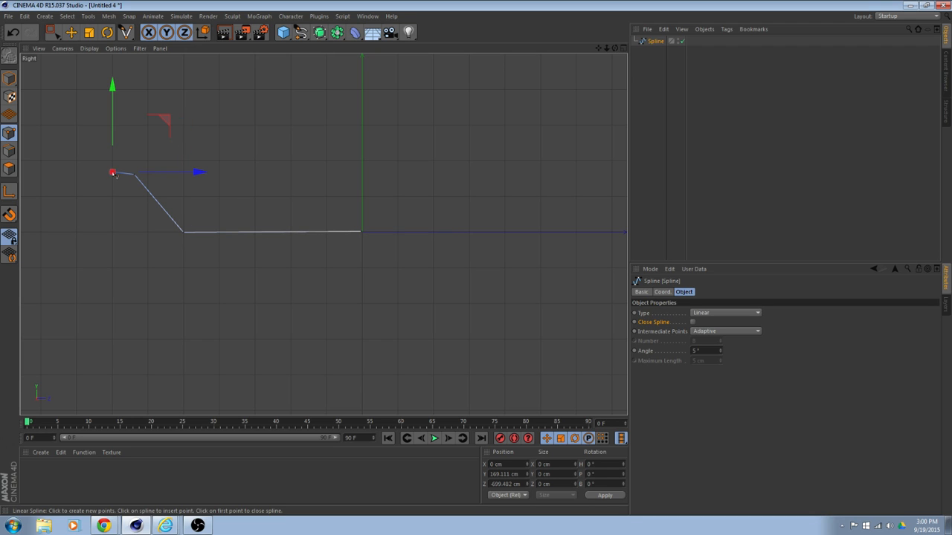
{"action": "left_click", "coordinate": [111, 184]}
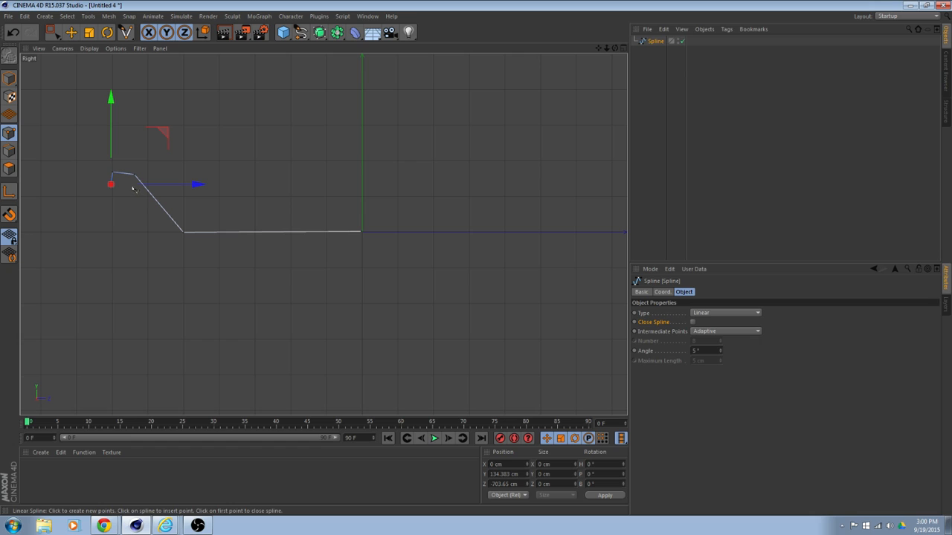
{"action": "left_click", "coordinate": [132, 187]}
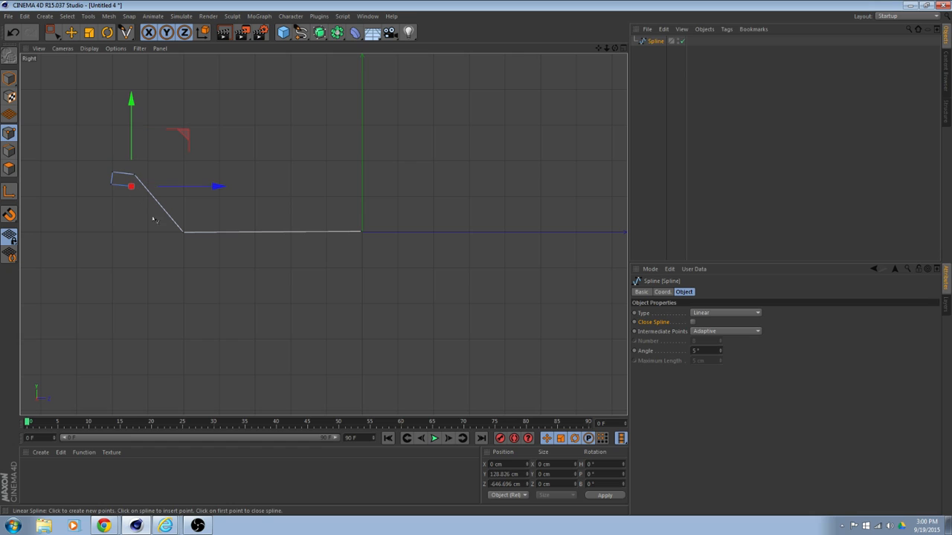
{"action": "left_click", "coordinate": [182, 263]}
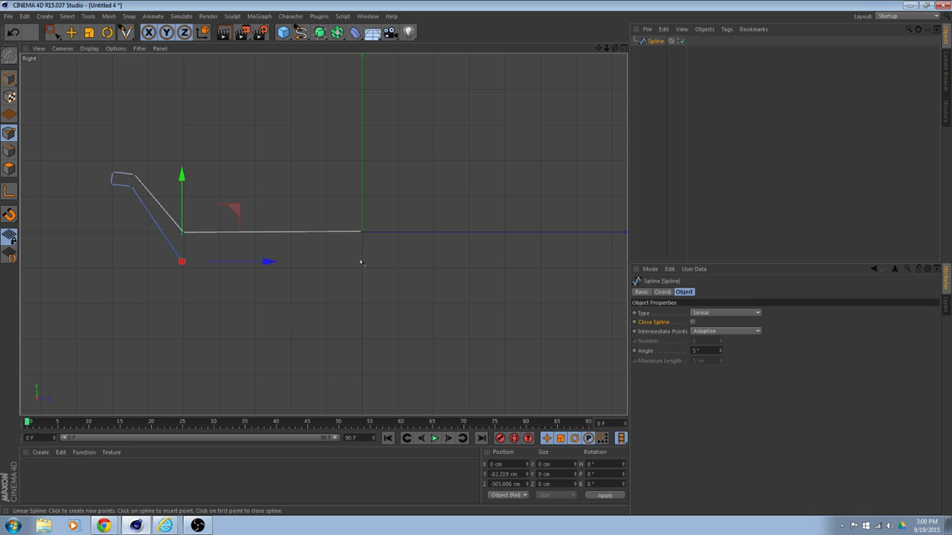
{"action": "left_click", "coordinate": [362, 259]}
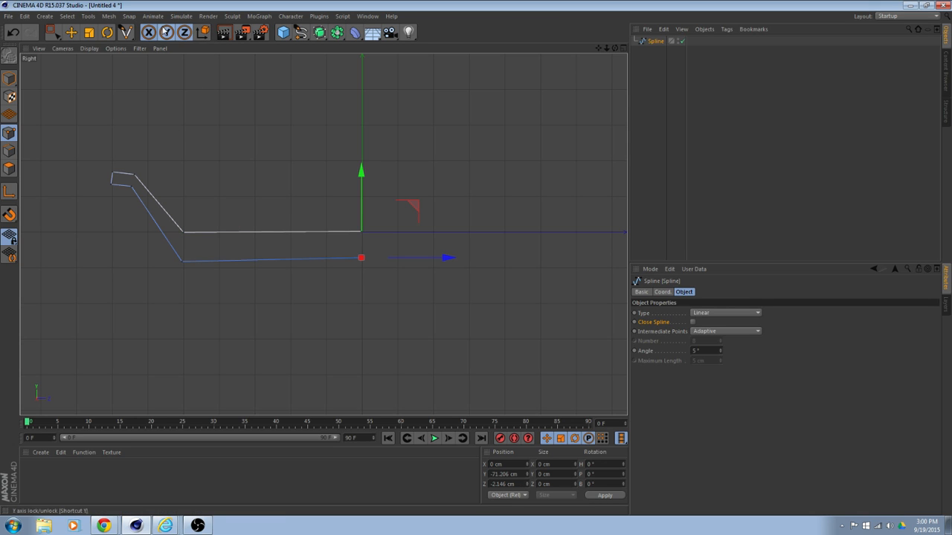
Move the two underside points of the spline down so that edge is level at about Y -100 cm
{"action": "left_click", "coordinate": [71, 32]}
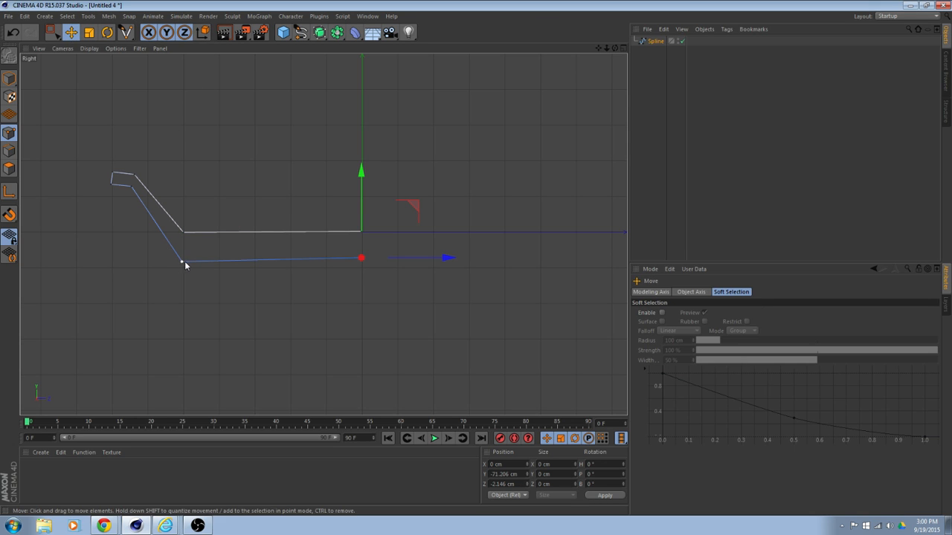
{"action": "left_click", "coordinate": [183, 262]}
{"action": "left_click_drag", "start_coordinate": [183, 176], "coordinate": [185, 186]}
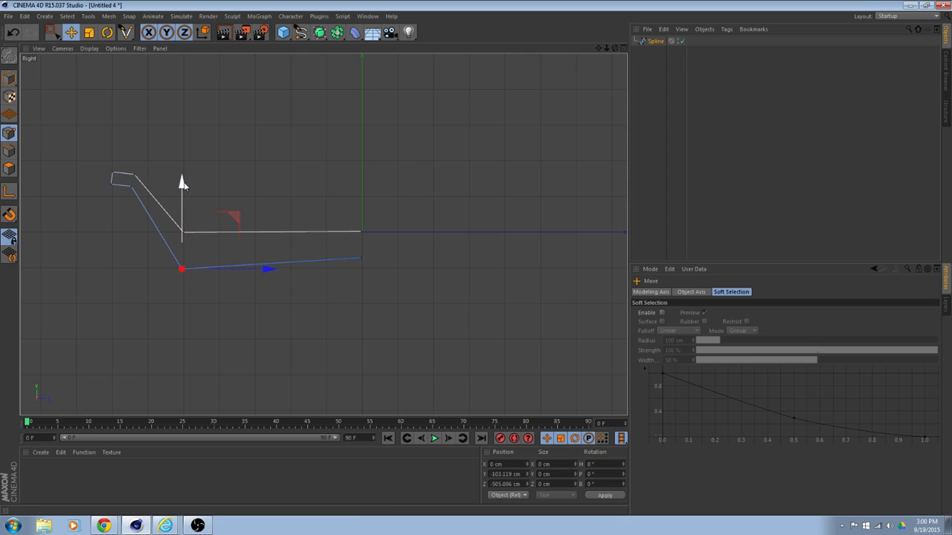
{"action": "scroll", "coordinate": [402, 263], "scroll_direction": "up", "scroll_amount": 5}
{"action": "left_click", "coordinate": [401, 245]}
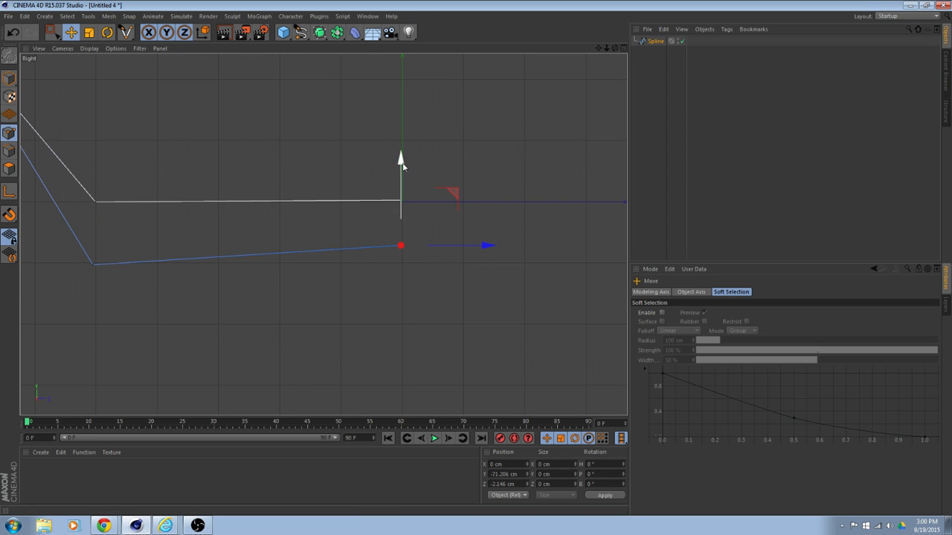
{"action": "left_click_drag", "start_coordinate": [402, 165], "coordinate": [399, 181]}
{"action": "left_click", "coordinate": [93, 264]}
{"action": "left_click_drag", "start_coordinate": [93, 176], "coordinate": [93, 178]}
Move the two outer points of the raised side's lip inward to about Z -676 cm to shorten and level the lip
{"action": "middle_click_drag", "start_coordinate": [159, 147], "coordinate": [323, 198], "text": "alt"}
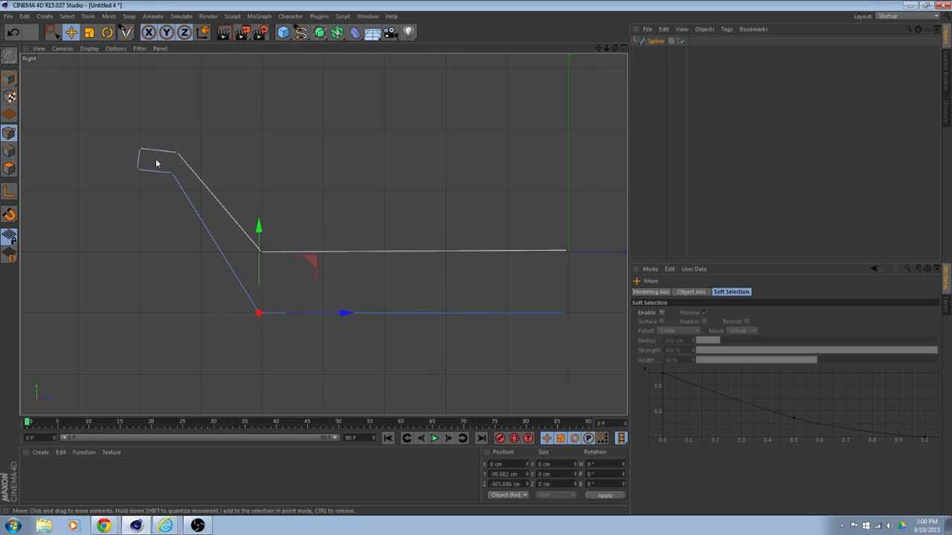
{"action": "left_click", "coordinate": [171, 172]}
{"action": "left_click_drag", "start_coordinate": [171, 172], "coordinate": [138, 168]}
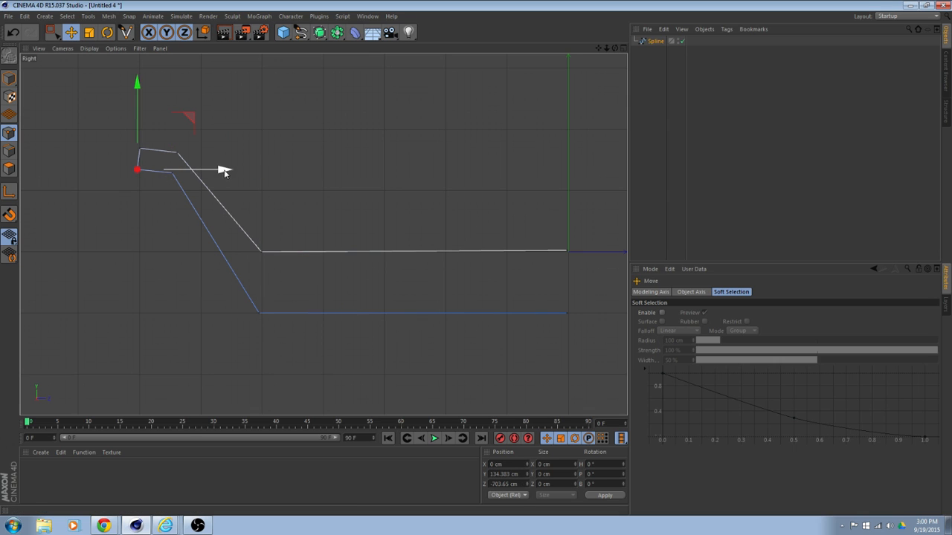
{"action": "left_click_drag", "start_coordinate": [221, 168], "coordinate": [243, 159]}
{"action": "left_click", "coordinate": [140, 150], "text": "shift"}
{"action": "left_click_drag", "start_coordinate": [155, 68], "coordinate": [164, 75]}
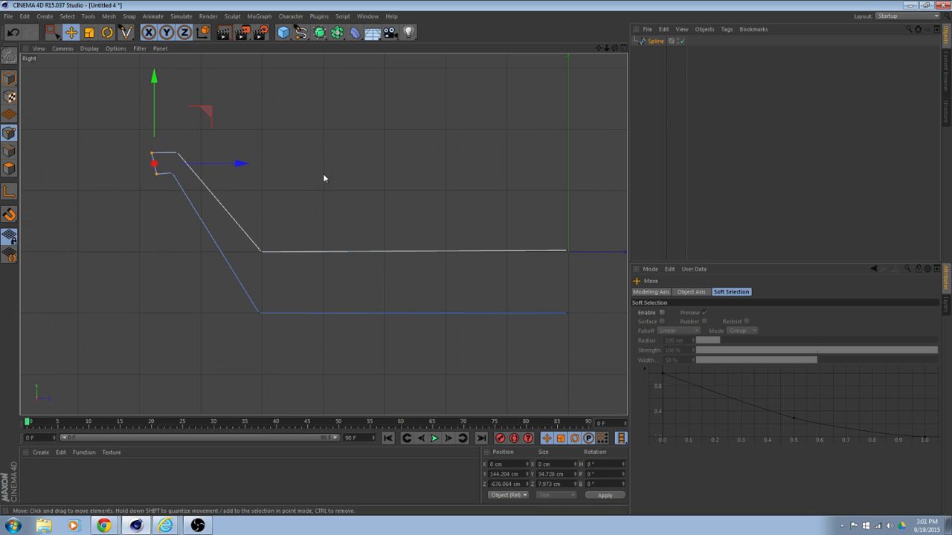
Mirror the half profile across a vertical line at its centre end, keeping Duplicate Points on
{"action": "scroll", "coordinate": [346, 180], "scroll_direction": "down", "scroll_amount": 2}
{"action": "middle_click_drag", "start_coordinate": [333, 188], "coordinate": [392, 184], "text": "alt"}
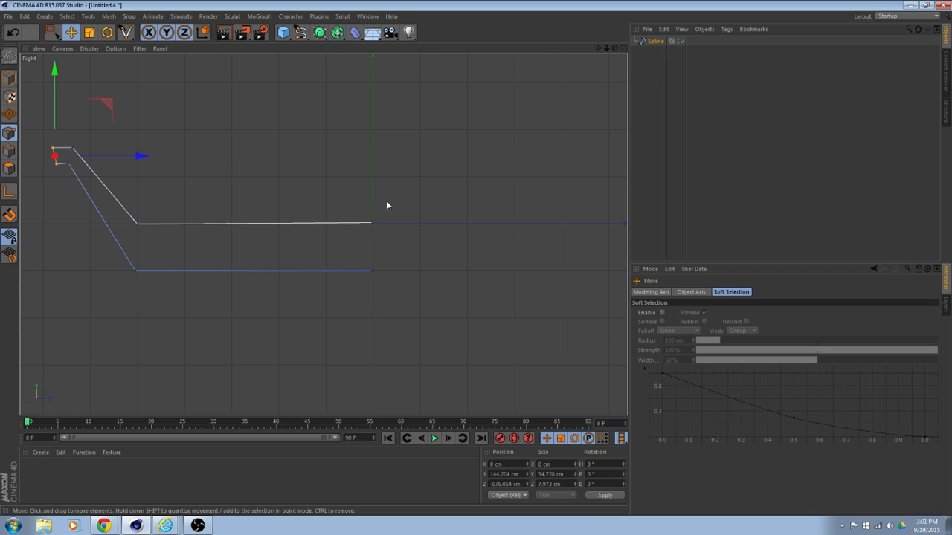
{"action": "left_click", "coordinate": [404, 203]}
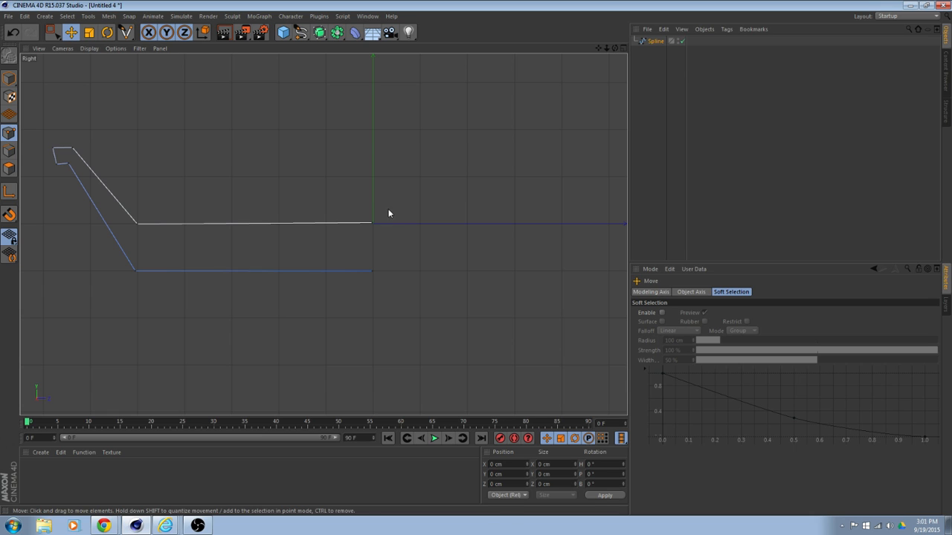
{"action": "left_click", "coordinate": [371, 222]}
{"action": "right_click", "coordinate": [370, 222]}
{"action": "left_click", "coordinate": [444, 406]}
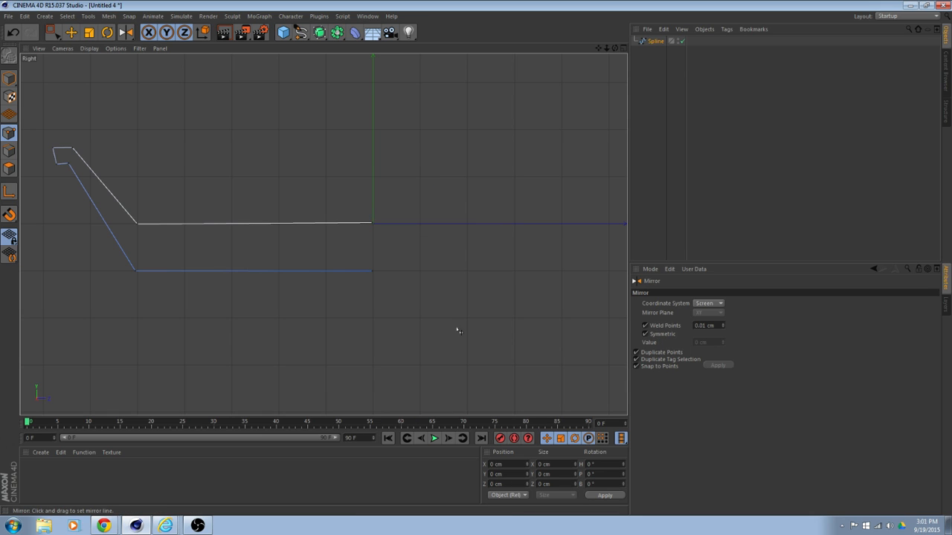
{"action": "left_click_drag", "start_coordinate": [377, 227], "coordinate": [377, 230]}
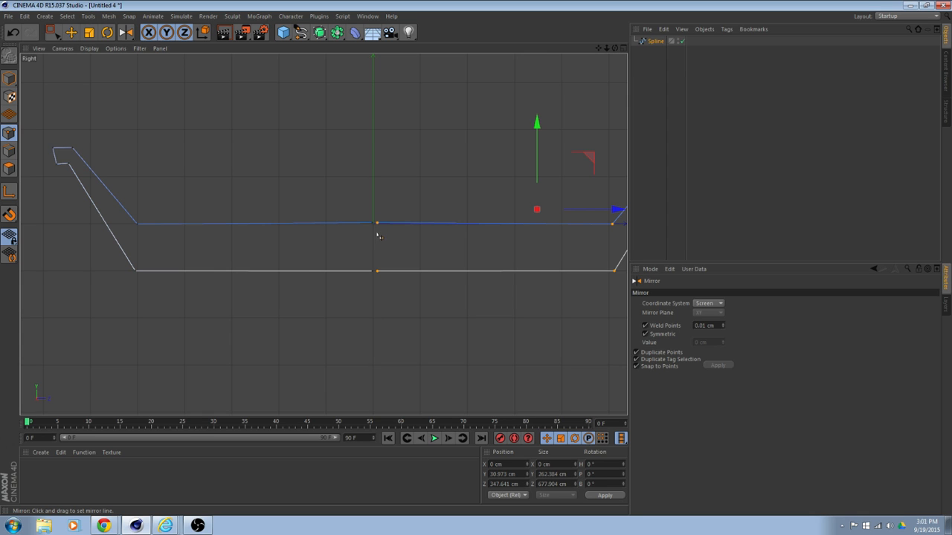
Join the two halves of the profile into one segment at the two upper centre points
{"action": "scroll", "coordinate": [382, 351], "scroll_direction": "up", "scroll_amount": 3}
{"action": "scroll", "coordinate": [404, 302], "scroll_direction": "up", "scroll_amount": 2}
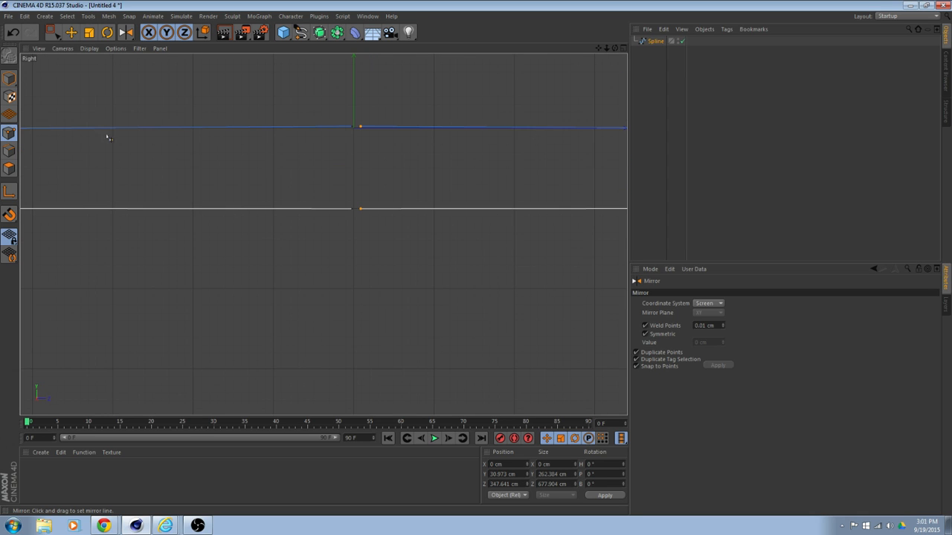
{"action": "scroll", "coordinate": [305, 153], "scroll_direction": "down", "scroll_amount": 1}
{"action": "left_click", "coordinate": [70, 32]}
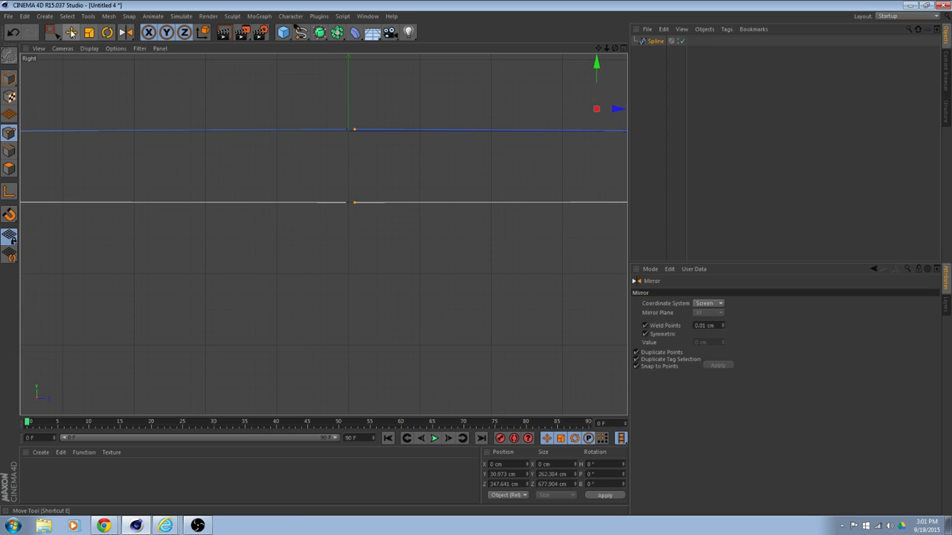
{"action": "left_click", "coordinate": [371, 89]}
{"action": "left_click", "coordinate": [355, 130]}
{"action": "left_click", "coordinate": [347, 130]}
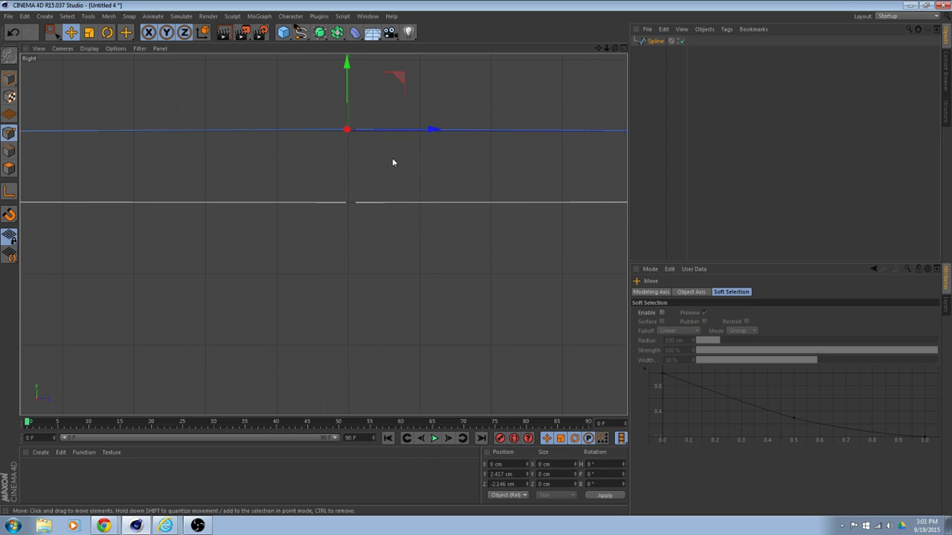
{"action": "right_click", "coordinate": [398, 159]}
{"action": "left_click", "coordinate": [390, 100]}
{"action": "left_click_drag", "start_coordinate": [348, 130], "coordinate": [355, 130]}
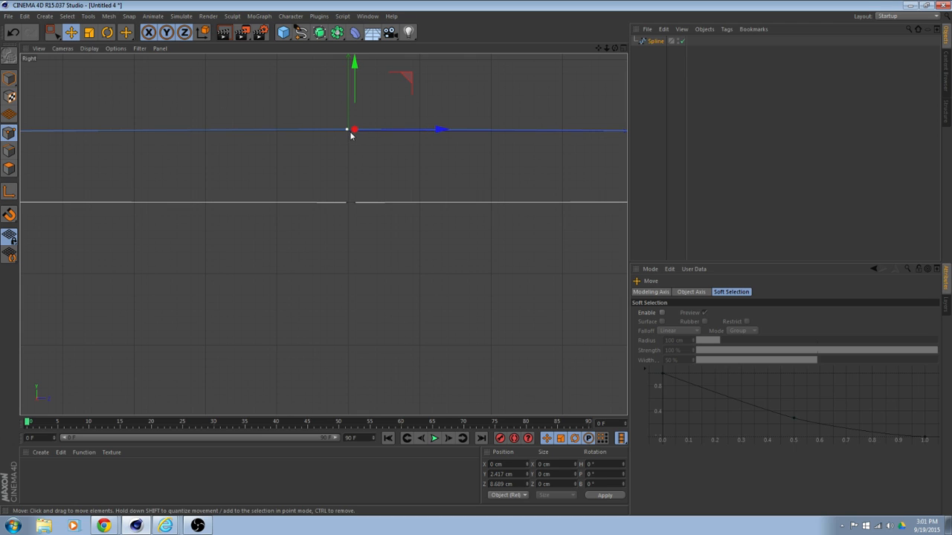
{"action": "left_click", "coordinate": [346, 131], "text": "shift"}
{"action": "right_click", "coordinate": [378, 147]}
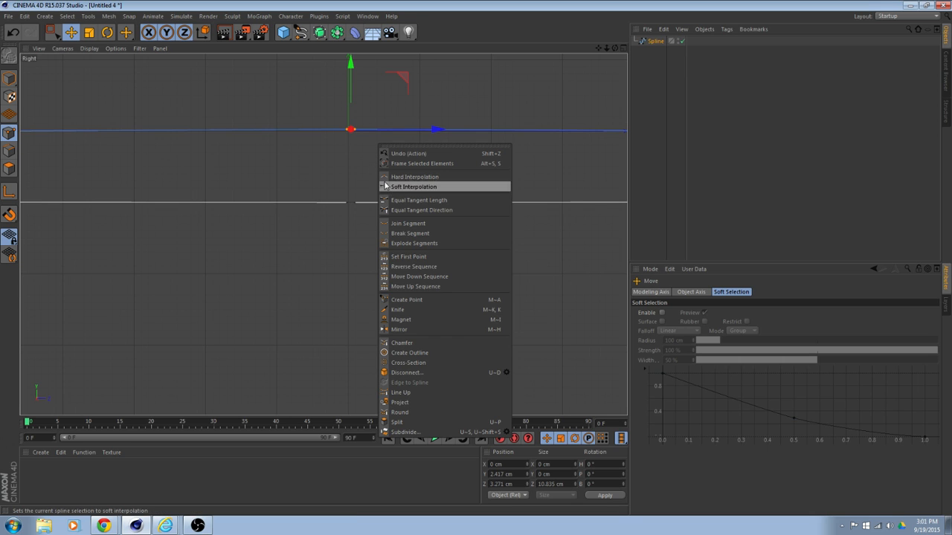
{"action": "left_click", "coordinate": [423, 224]}
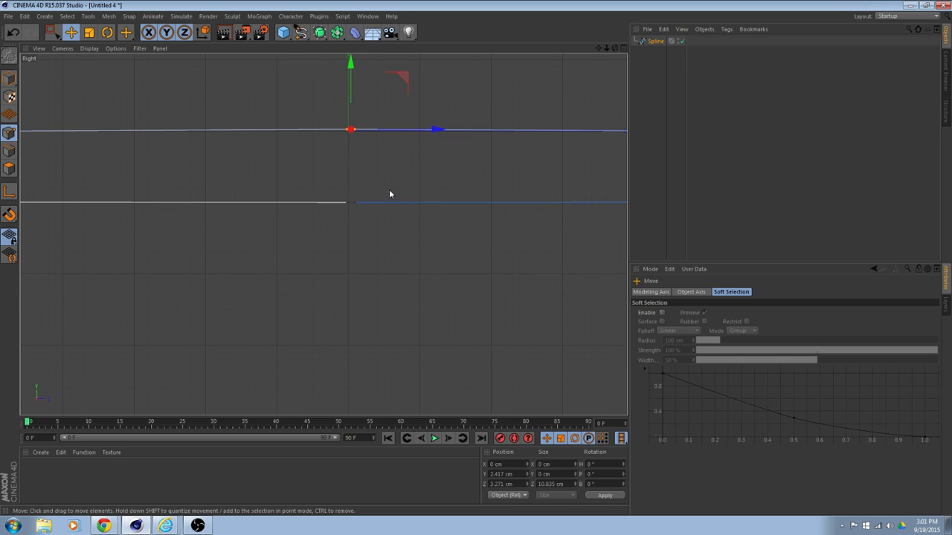
{"action": "left_click", "coordinate": [369, 164]}
Turn on Close Spline for the profile spline to bridge the gap in its underside
{"action": "scroll", "coordinate": [369, 164], "scroll_direction": "down", "scroll_amount": 3}
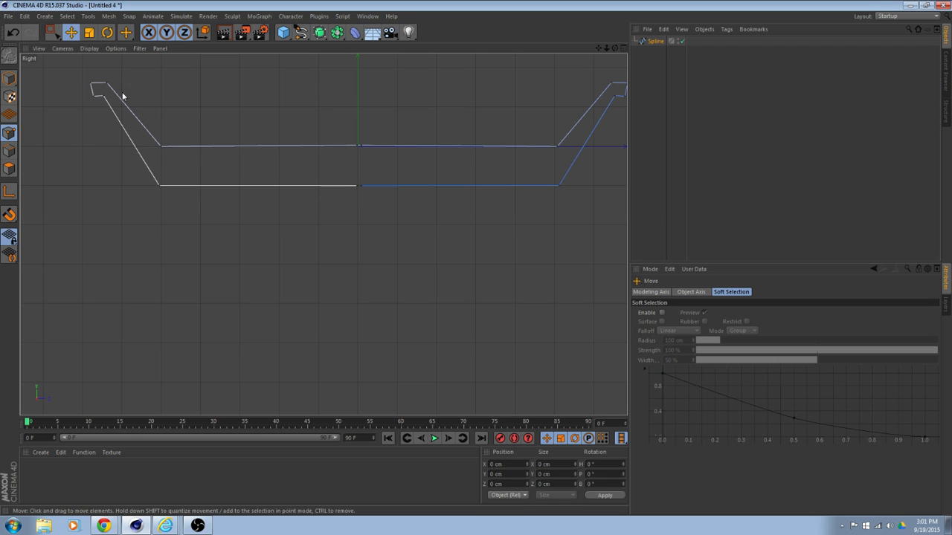
{"action": "scroll", "coordinate": [404, 189], "scroll_direction": "up", "scroll_amount": 5}
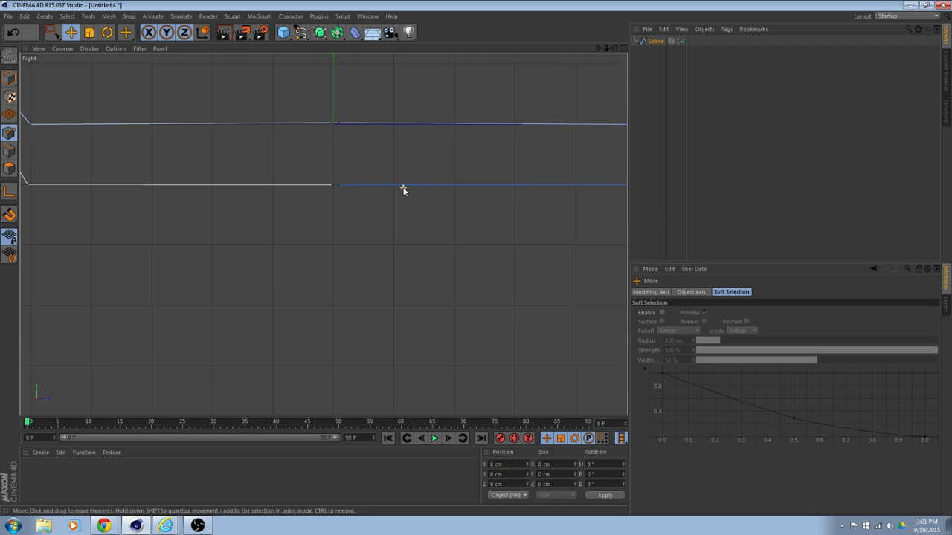
{"action": "left_click", "coordinate": [649, 42]}
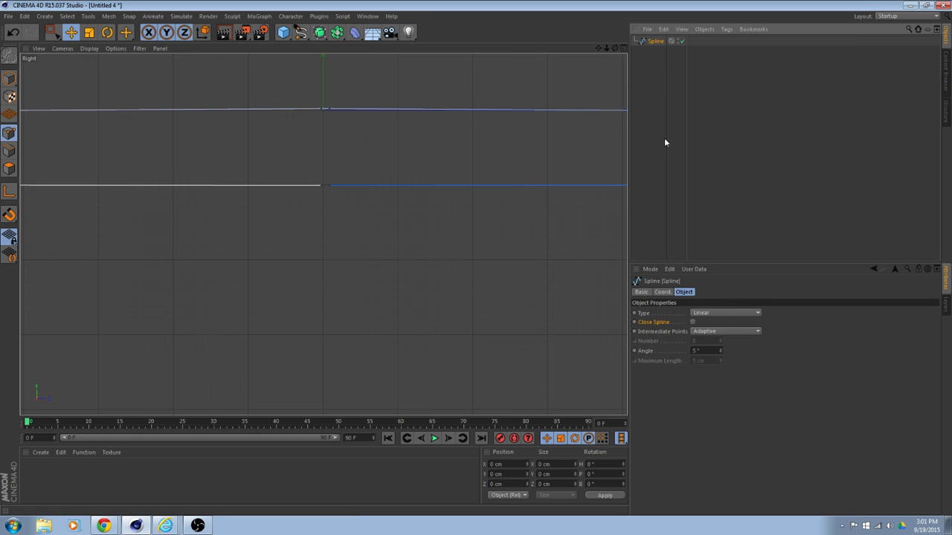
{"action": "left_click", "coordinate": [694, 322]}
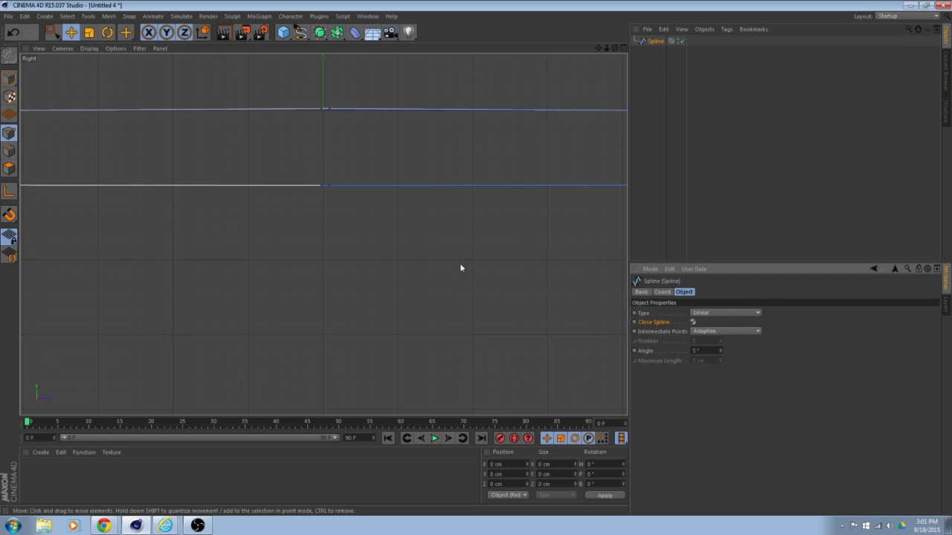
Add a 400 cm rectangle spline in the ZY plane at the centre of the road profile and make it editable
{"action": "scroll", "coordinate": [324, 213], "scroll_direction": "down", "scroll_amount": 5}
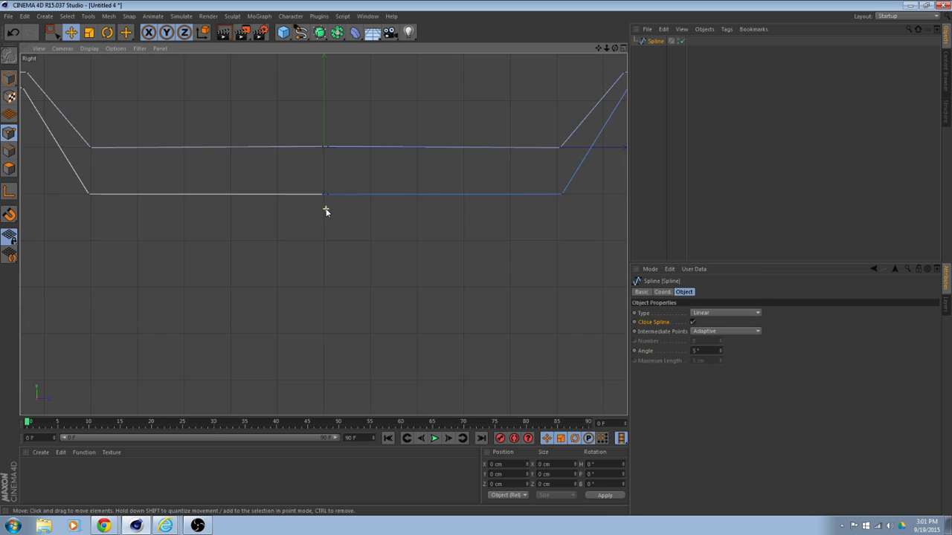
{"action": "scroll", "coordinate": [338, 219], "scroll_direction": "up", "scroll_amount": 5}
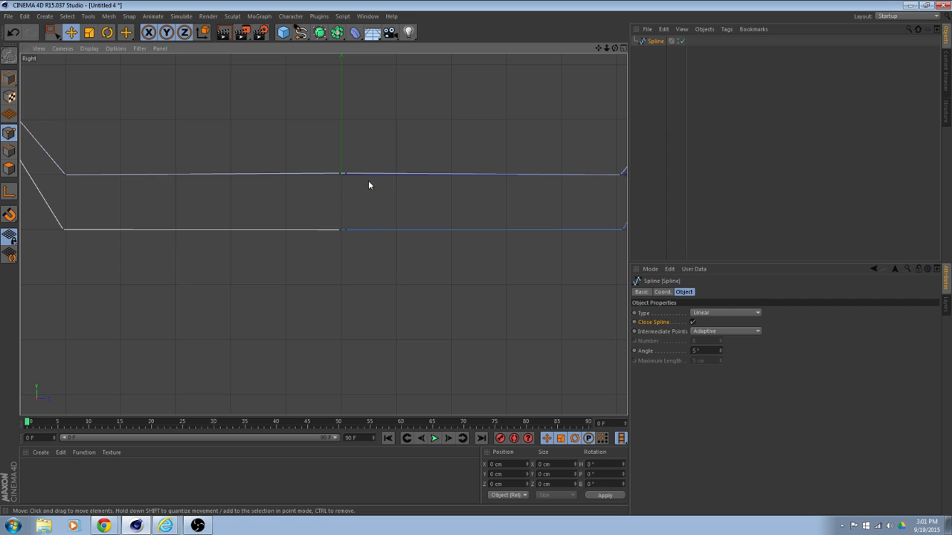
{"action": "scroll", "coordinate": [368, 182], "scroll_direction": "up", "scroll_amount": 5}
{"action": "scroll", "coordinate": [343, 190], "scroll_direction": "down", "scroll_amount": 6}
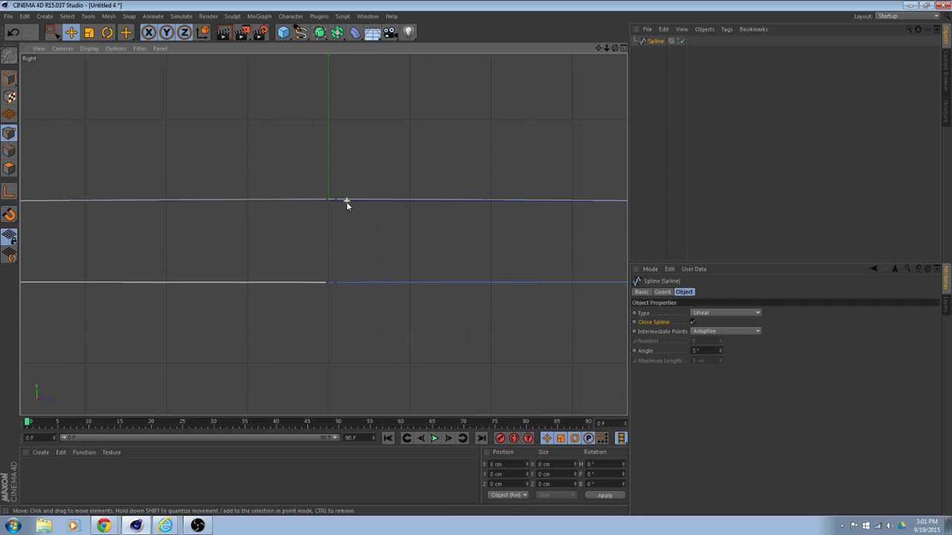
{"action": "left_click_drag", "start_coordinate": [296, 35], "coordinate": [383, 98]}
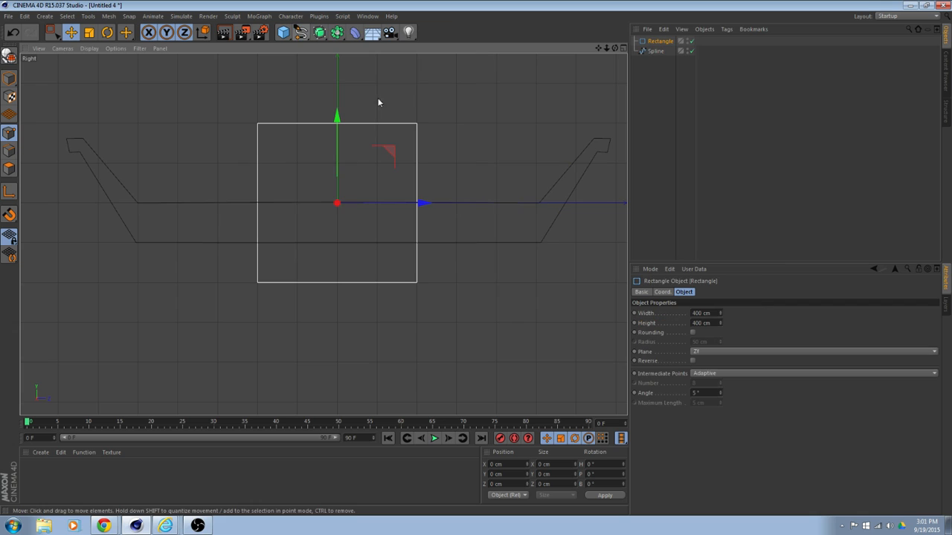
{"action": "left_click", "coordinate": [9, 56]}
Scale the rectangle down to about 77 cm wide and 152 cm high for the median barrier's outline
{"action": "left_click", "coordinate": [90, 33]}
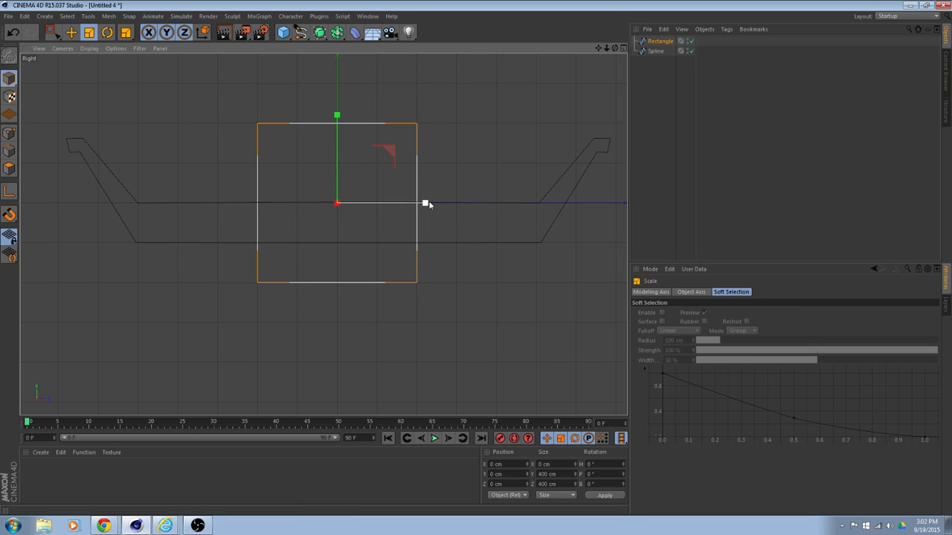
{"action": "left_click_drag", "start_coordinate": [427, 203], "coordinate": [350, 212]}
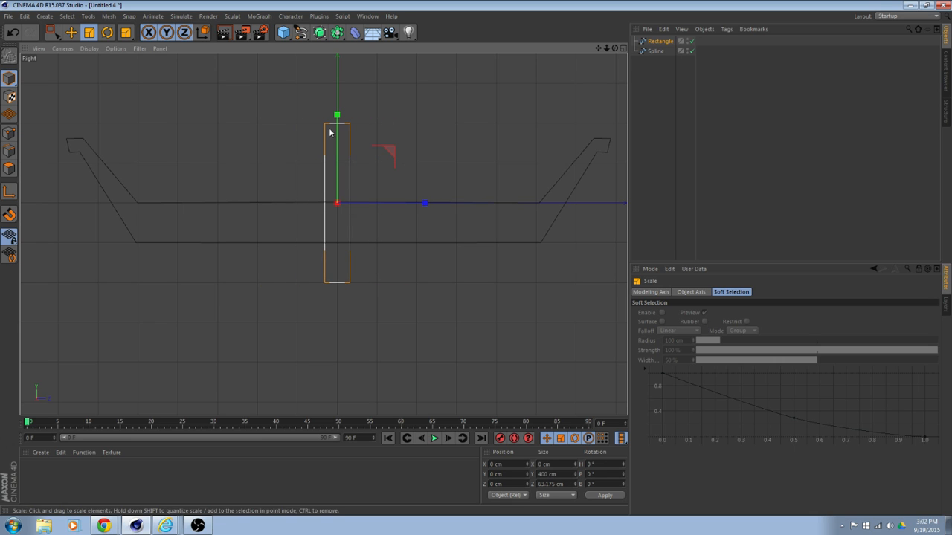
{"action": "left_click_drag", "start_coordinate": [337, 115], "coordinate": [341, 191]}
{"action": "scroll", "coordinate": [348, 172], "scroll_direction": "up", "scroll_amount": 3}
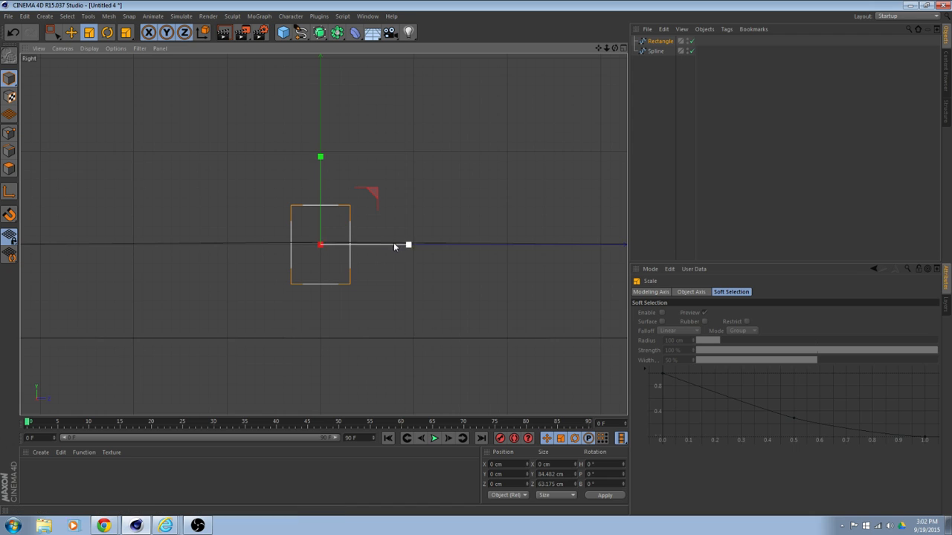
{"action": "left_click_drag", "start_coordinate": [401, 249], "coordinate": [484, 245]}
{"action": "left_click_drag", "start_coordinate": [320, 155], "coordinate": [314, 116]}
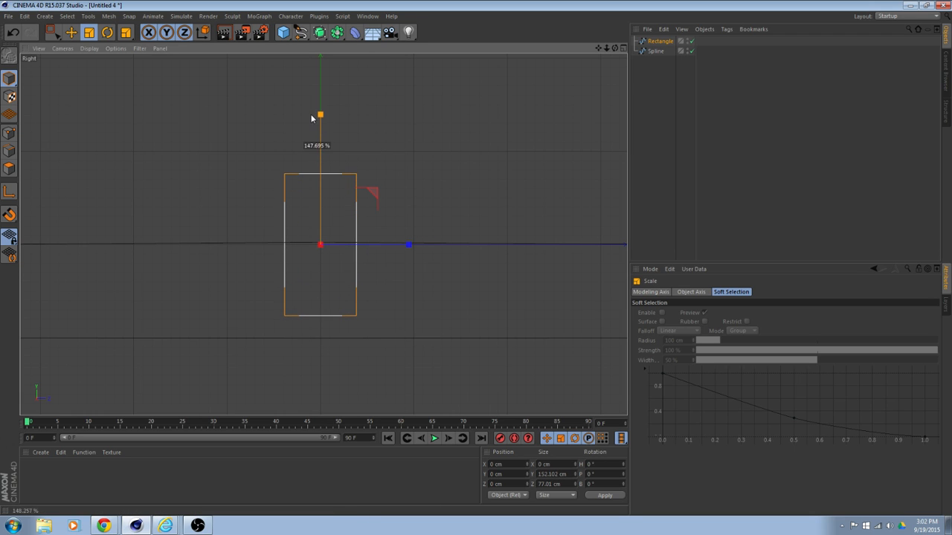
Raise the rectangle vertically to about Y 25 cm so that most of it stands above the road surface
{"action": "key", "text": "e"}
{"action": "left_click_drag", "start_coordinate": [320, 163], "coordinate": [319, 141]}
{"action": "scroll", "coordinate": [320, 249], "scroll_direction": "up", "scroll_amount": 2}
{"action": "scroll", "coordinate": [319, 249], "scroll_direction": "up", "scroll_amount": 1}
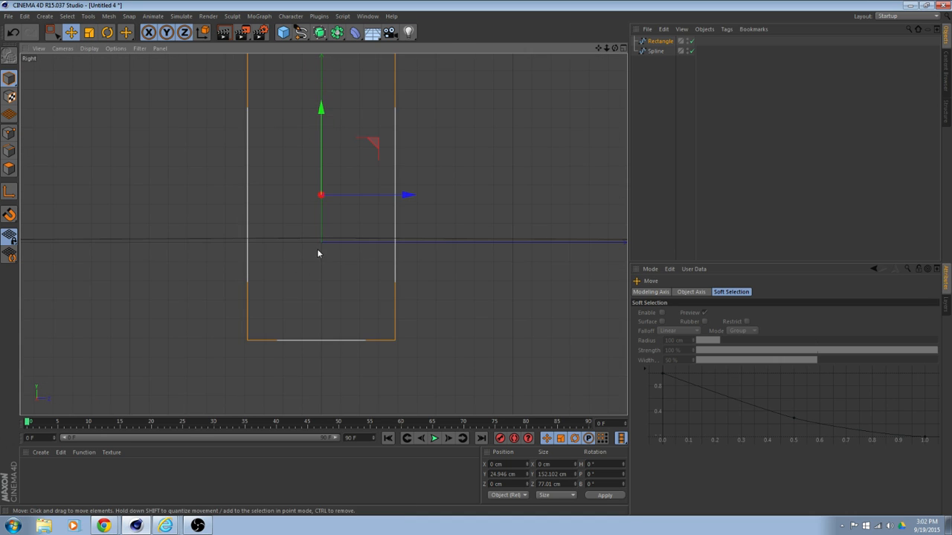
{"action": "scroll", "coordinate": [334, 293], "scroll_direction": "down", "scroll_amount": 2}
Raise the rectangle's two lower corner points to about Y -21 cm, just above the road surface line
{"action": "left_click", "coordinate": [10, 132]}
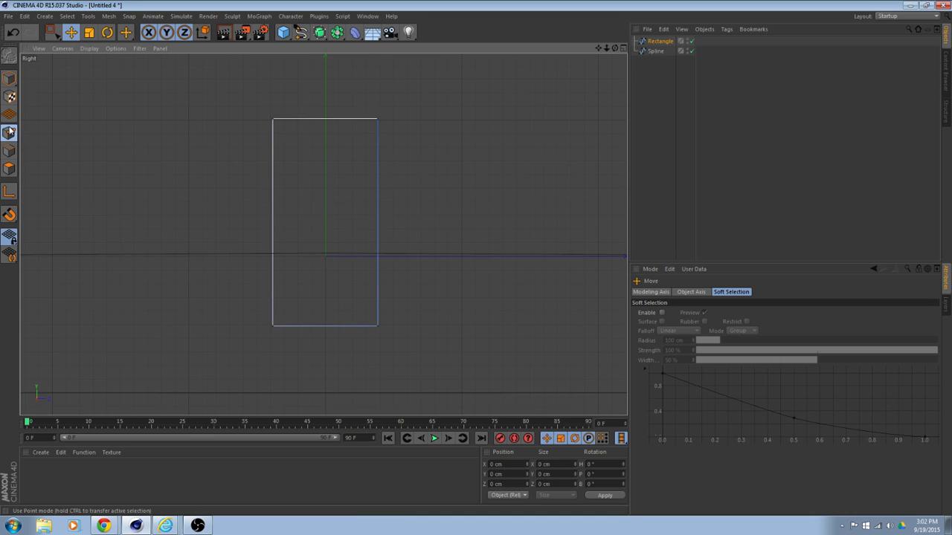
{"action": "left_click", "coordinate": [273, 325]}
{"action": "left_click", "coordinate": [378, 327], "text": "shift"}
{"action": "left_click_drag", "start_coordinate": [324, 238], "coordinate": [325, 164]}
{"action": "scroll", "coordinate": [334, 272], "scroll_direction": "up", "scroll_amount": 5}
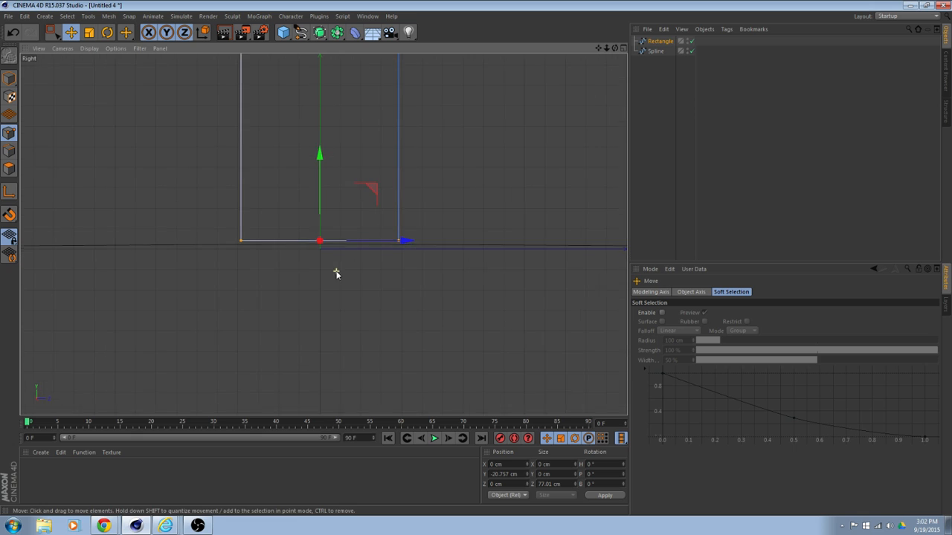
{"action": "left_click", "coordinate": [390, 270]}
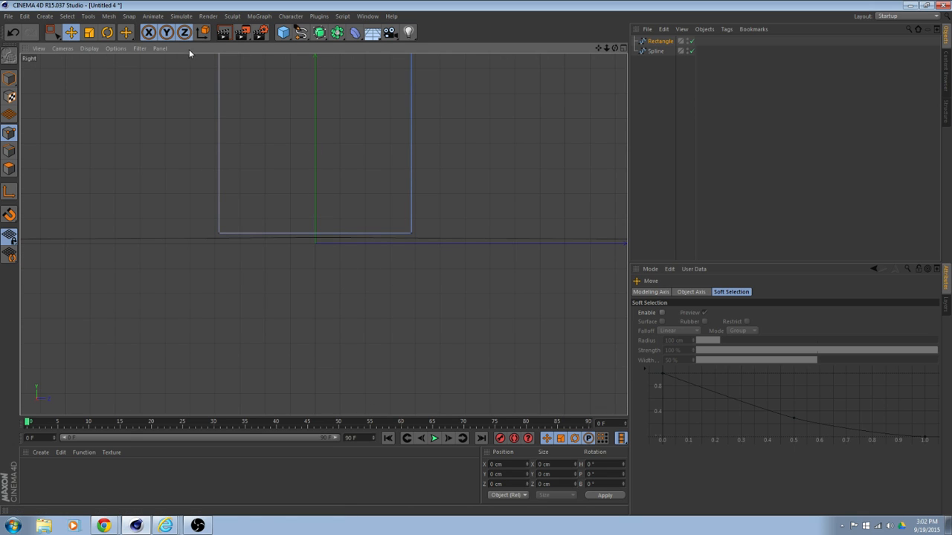
Add four points along the rectangle's bottom edge, as an outer and an inner pair symmetric about the centre
{"action": "right_click", "coordinate": [401, 211]}
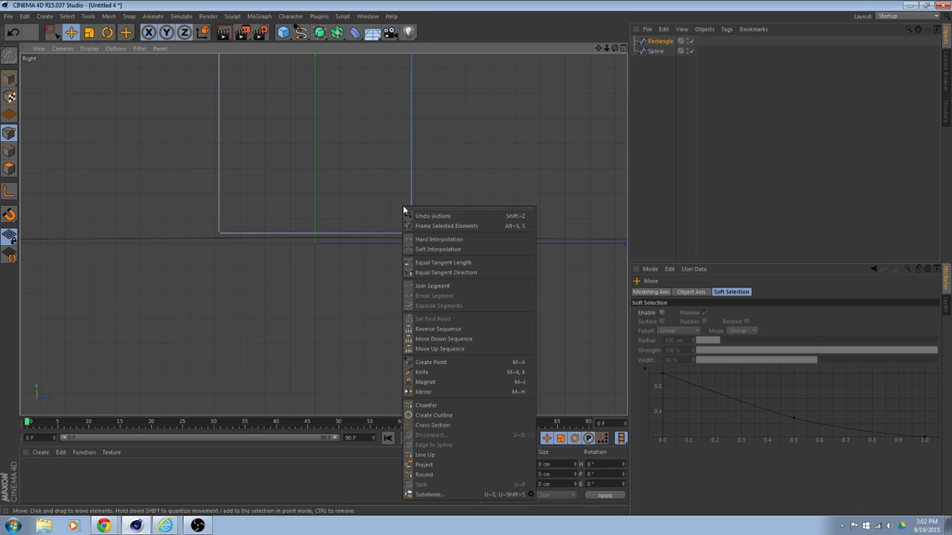
{"action": "left_click", "coordinate": [427, 364]}
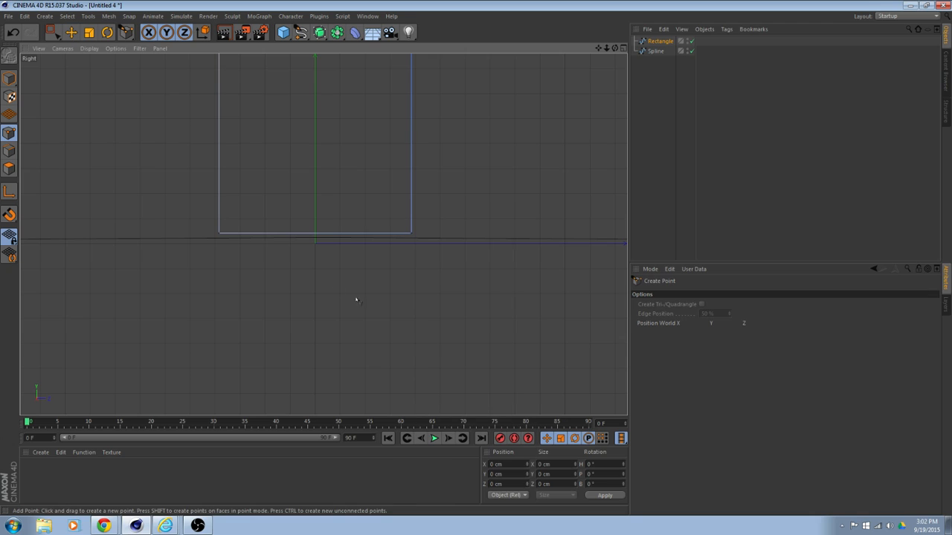
{"action": "left_click", "coordinate": [264, 235]}
{"action": "left_click", "coordinate": [366, 235]}
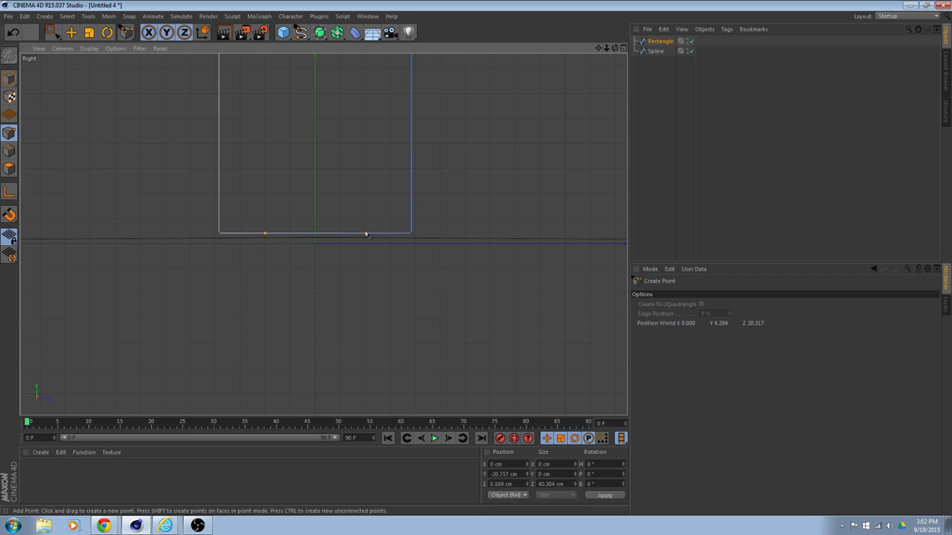
{"action": "left_click", "coordinate": [291, 235]}
{"action": "left_click", "coordinate": [341, 235]}
{"action": "key", "text": "e"}
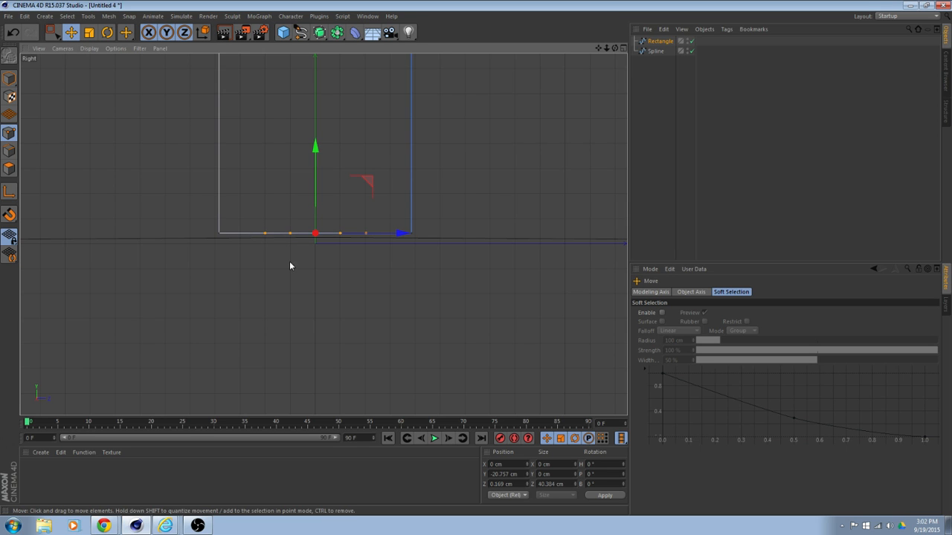
Lower the two inner bottom-edge points to about Y -36 cm to form a tapered foot reaching below the road surface
{"action": "left_click", "coordinate": [290, 263]}
{"action": "left_click", "coordinate": [290, 233]}
{"action": "left_click", "coordinate": [340, 240]}
{"action": "left_click", "coordinate": [340, 234]}
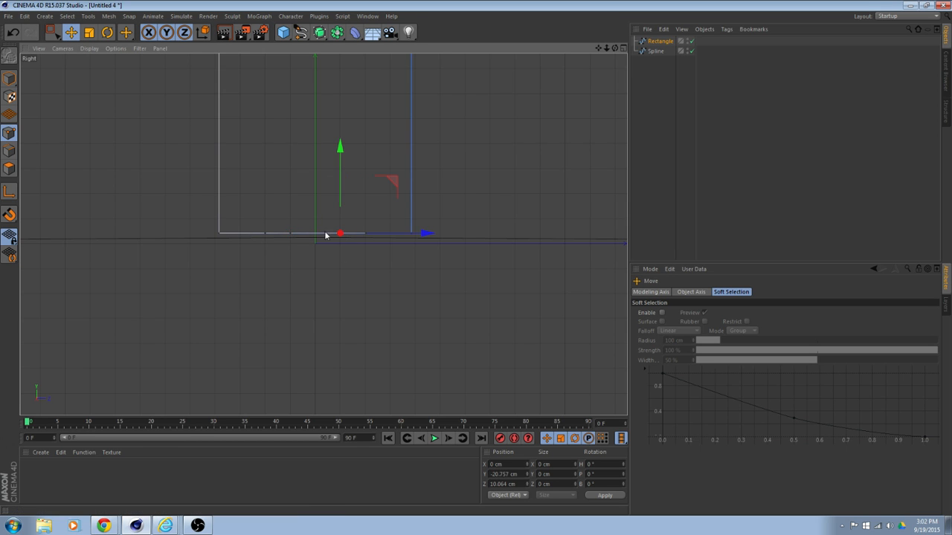
{"action": "left_click", "coordinate": [290, 233], "text": "shift"}
{"action": "left_click_drag", "start_coordinate": [314, 144], "coordinate": [334, 211]}
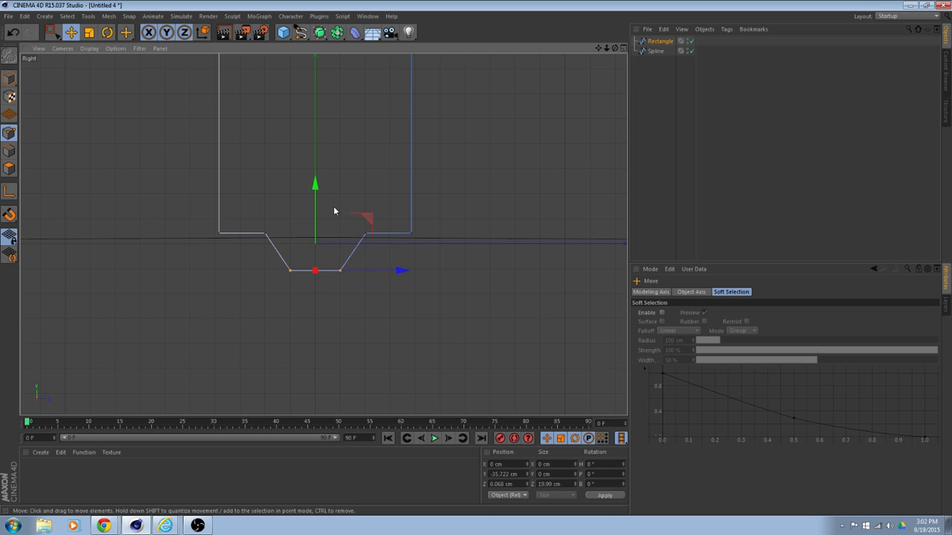
{"action": "left_click", "coordinate": [570, 240]}
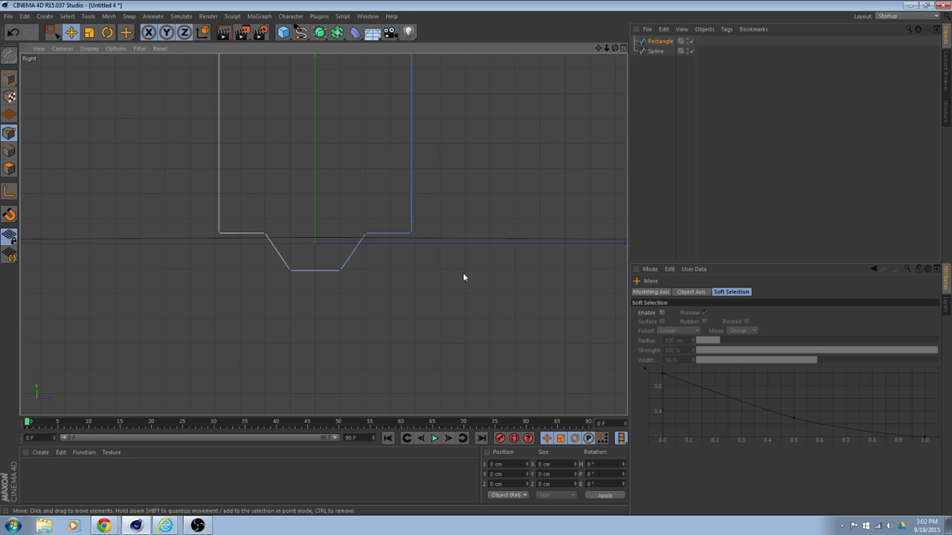
Add two facing pairs of points on the rectangle's vertical sides, at about Y 15 cm and Y 35 cm
{"action": "left_click", "coordinate": [657, 43]}
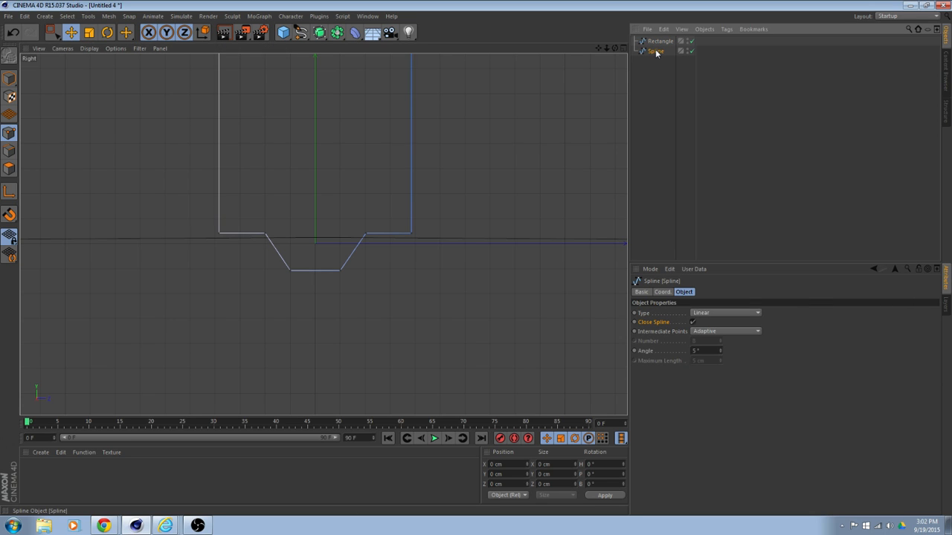
{"action": "left_click", "coordinate": [655, 50]}
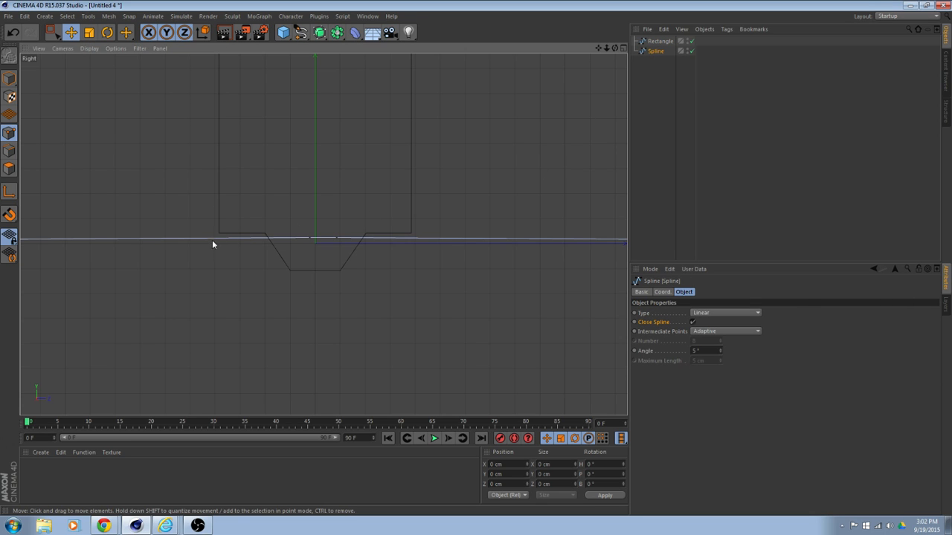
{"action": "middle_click_drag", "start_coordinate": [357, 117], "coordinate": [382, 223], "text": "alt"}
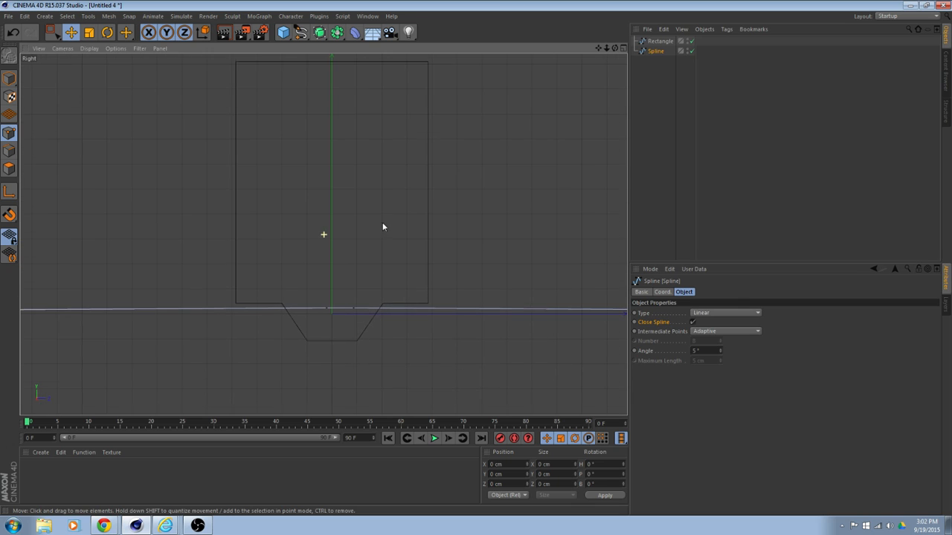
{"action": "left_click", "coordinate": [660, 42]}
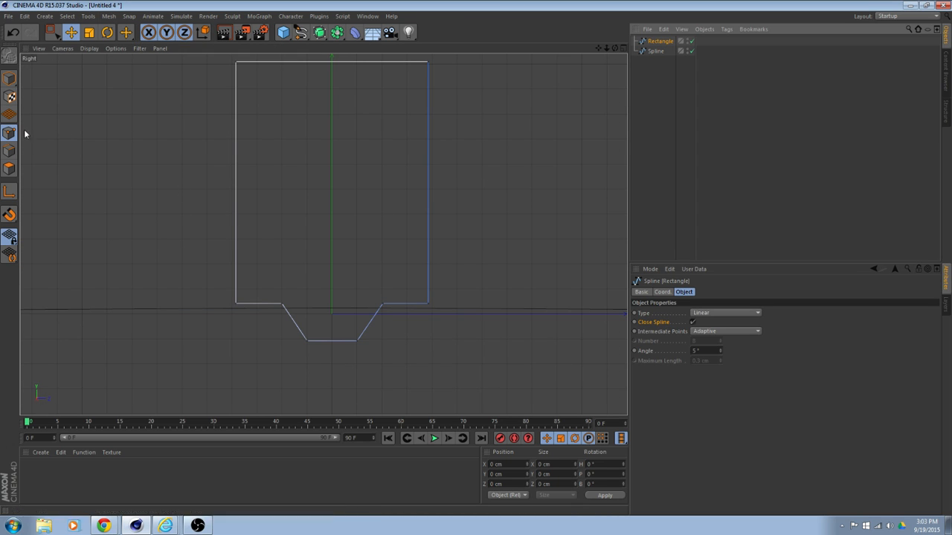
{"action": "right_click", "coordinate": [228, 170]}
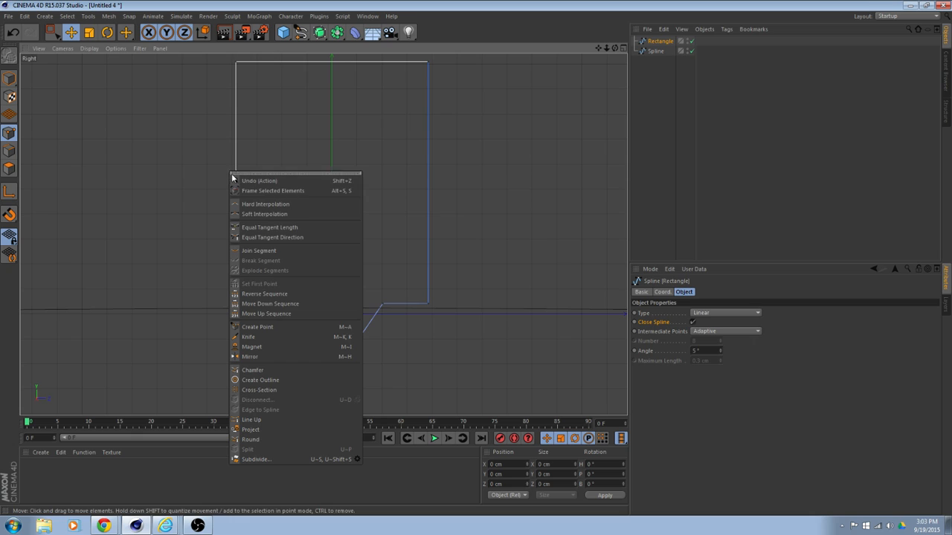
{"action": "left_click", "coordinate": [268, 329]}
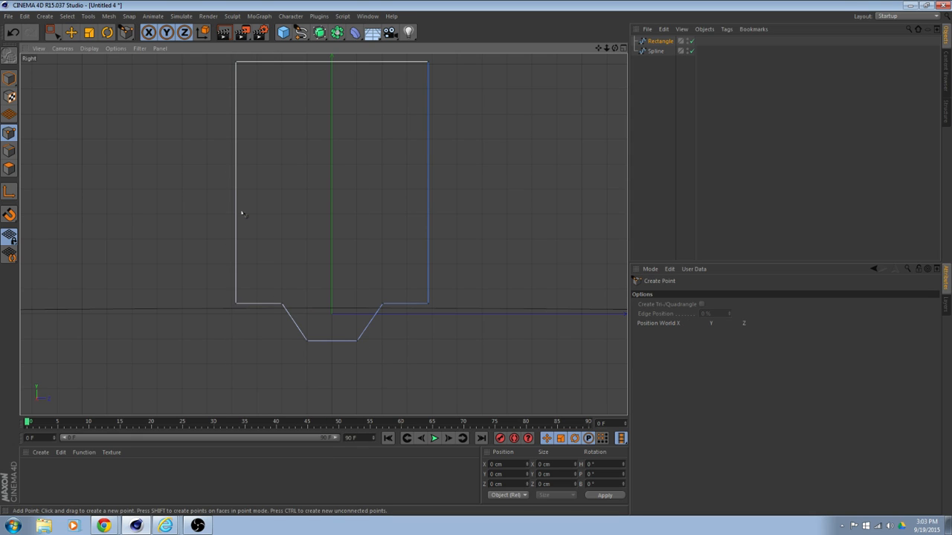
{"action": "left_click", "coordinate": [235, 216]}
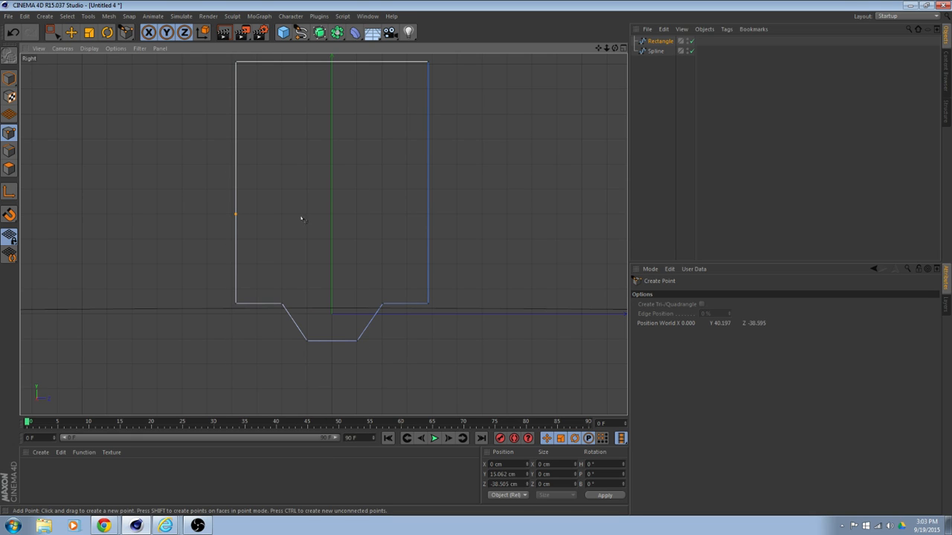
{"action": "left_click", "coordinate": [427, 215]}
{"action": "key", "text": "ctrl+z"}
{"action": "left_click", "coordinate": [428, 215]}
{"action": "left_click", "coordinate": [235, 165]}
Scale the upper pair of side points inward along Z to less than half their spacing to form the barrier's waist
{"action": "left_click", "coordinate": [71, 32]}
{"action": "left_click", "coordinate": [236, 162]}
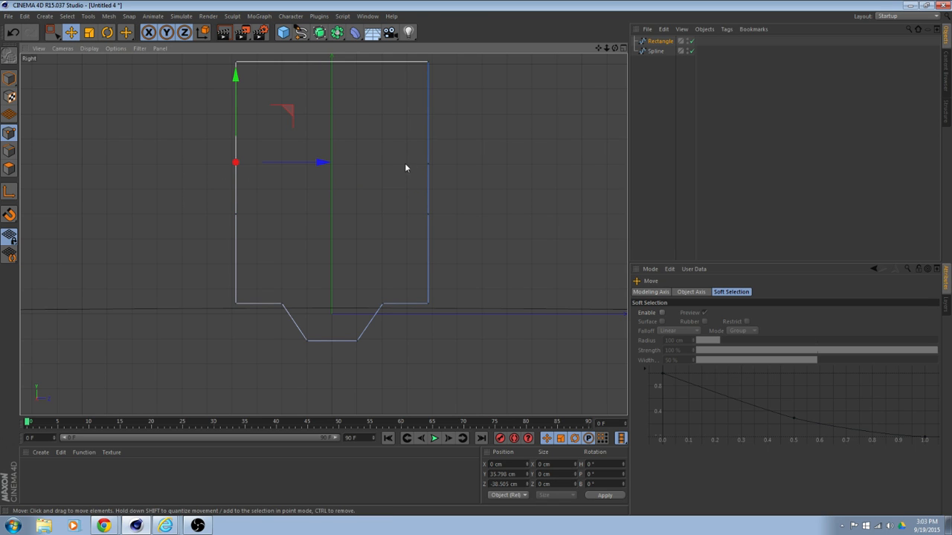
{"action": "left_click", "coordinate": [428, 164], "text": "shift"}
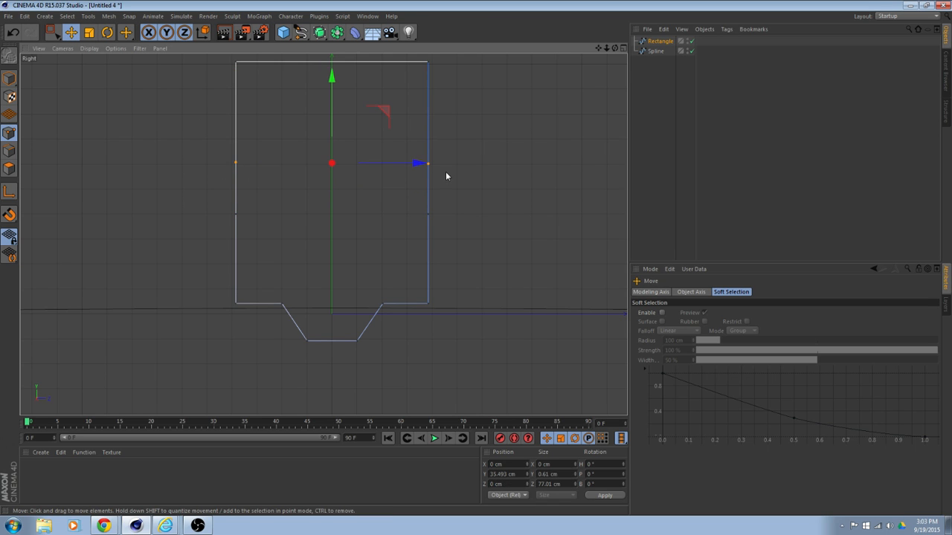
{"action": "left_click", "coordinate": [88, 32]}
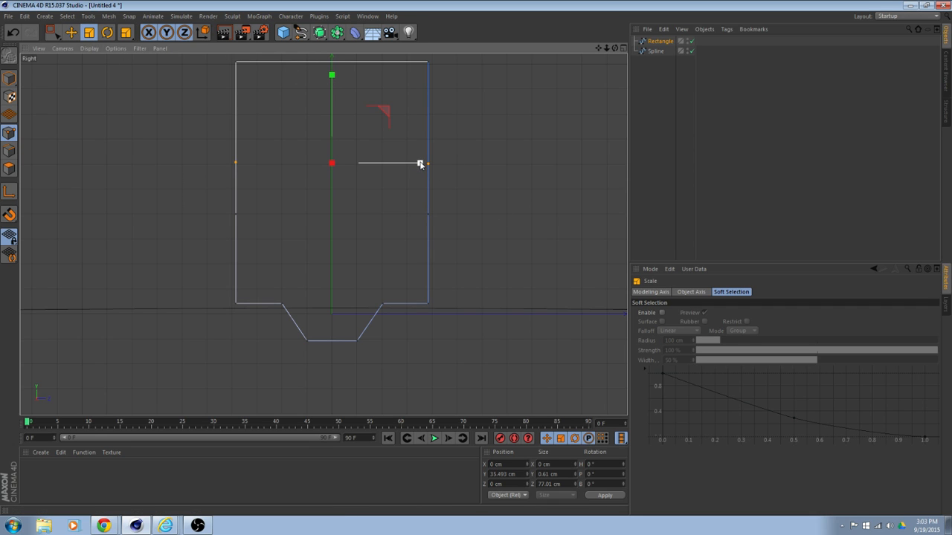
{"action": "left_click_drag", "start_coordinate": [420, 164], "coordinate": [368, 213]}
Scale the two top corner points inward along Z so the barrier tapers to a narrow tip
{"action": "left_click", "coordinate": [428, 63]}
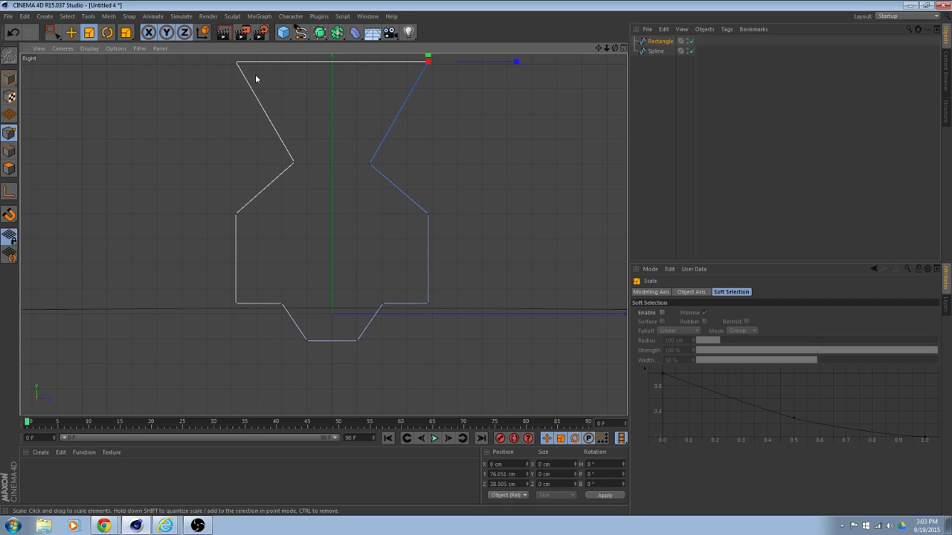
{"action": "left_click", "coordinate": [237, 63], "text": "shift"}
{"action": "left_click_drag", "start_coordinate": [420, 62], "coordinate": [342, 89]}
{"action": "left_click", "coordinate": [478, 176]}
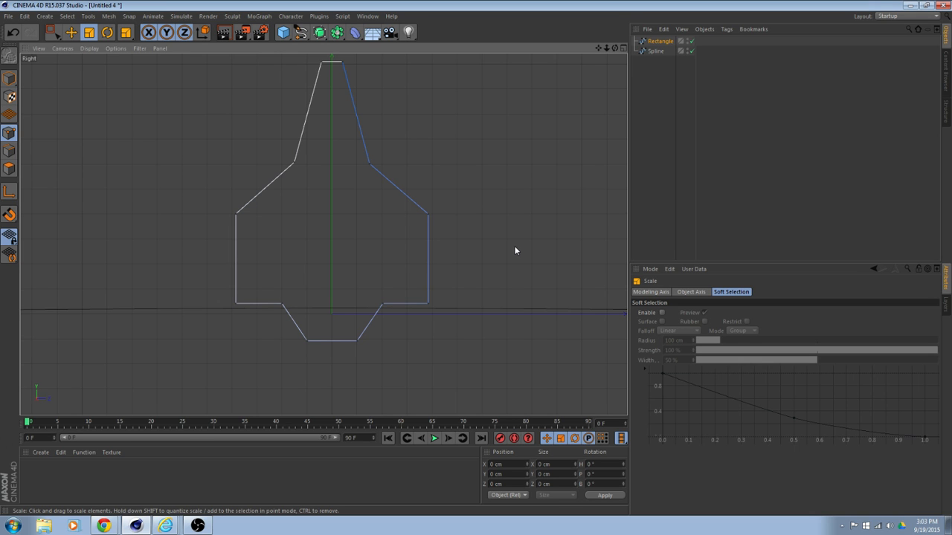
{"action": "left_click_drag", "start_coordinate": [515, 250], "coordinate": [428, 261], "text": "alt"}
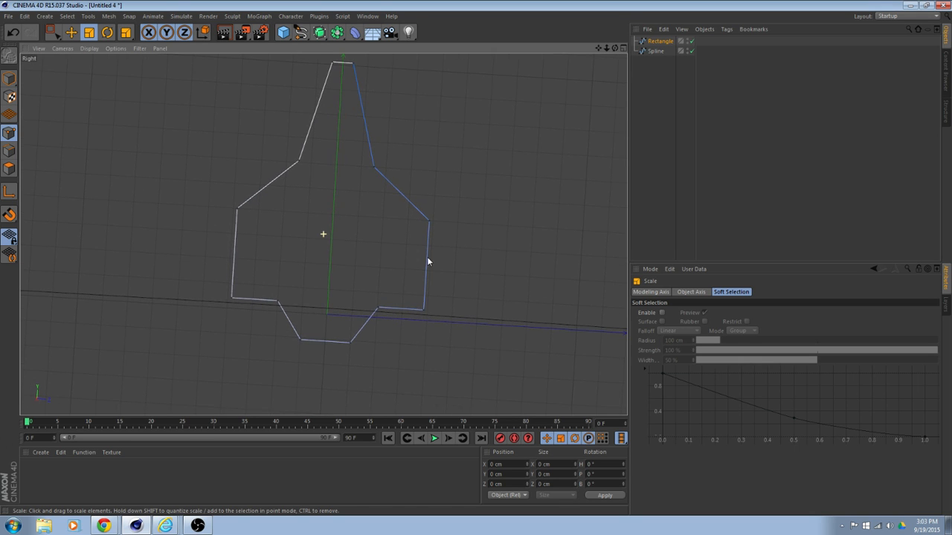
{"action": "left_click", "coordinate": [63, 48]}
{"action": "left_click", "coordinate": [75, 123]}
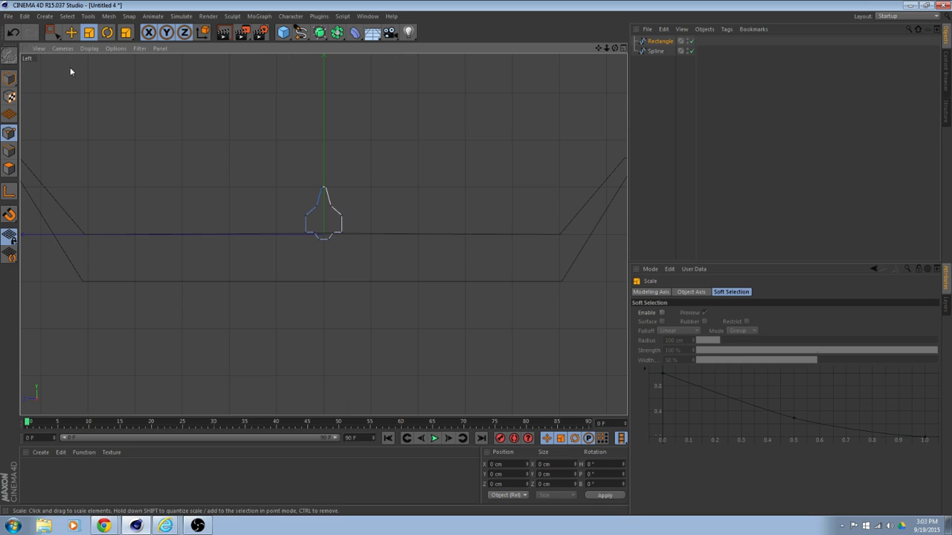
{"action": "left_click", "coordinate": [63, 48]}
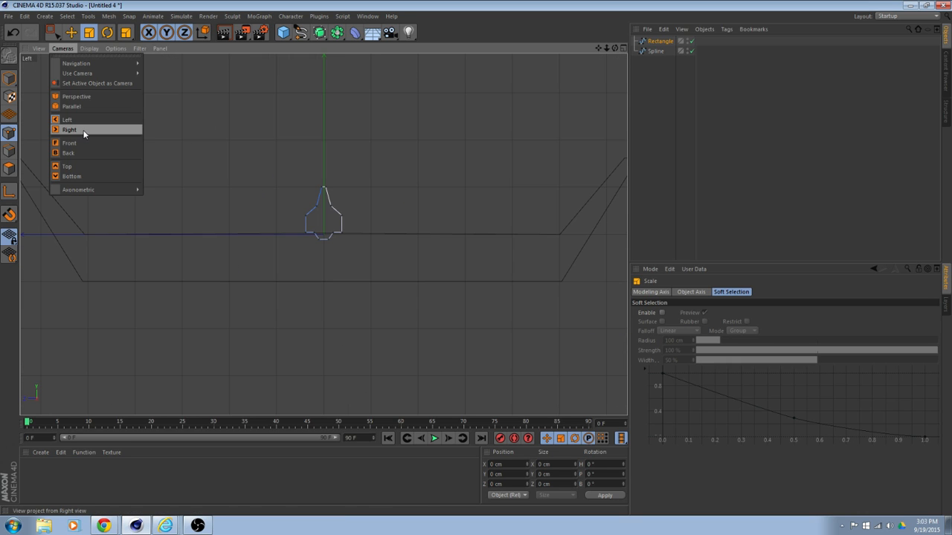
{"action": "left_click", "coordinate": [84, 130]}
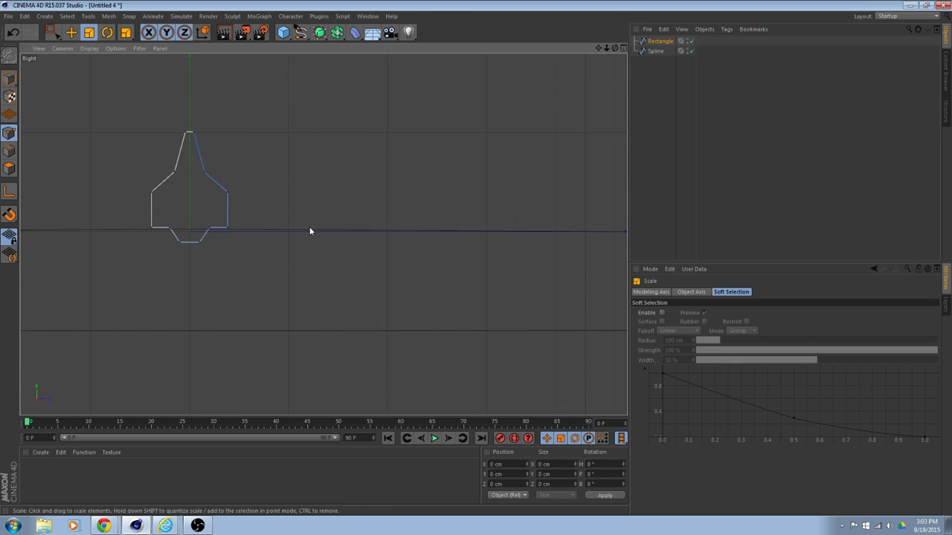
{"action": "middle_click_drag", "start_coordinate": [310, 229], "coordinate": [456, 237], "text": "alt"}
{"action": "scroll", "coordinate": [416, 240], "scroll_direction": "down", "scroll_amount": 4}
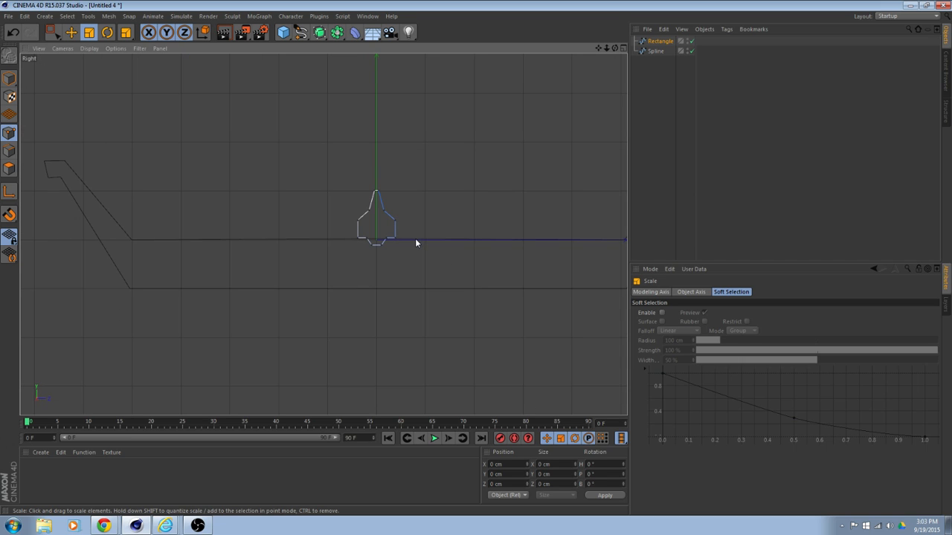
{"action": "scroll", "coordinate": [414, 239], "scroll_direction": "up", "scroll_amount": 4}
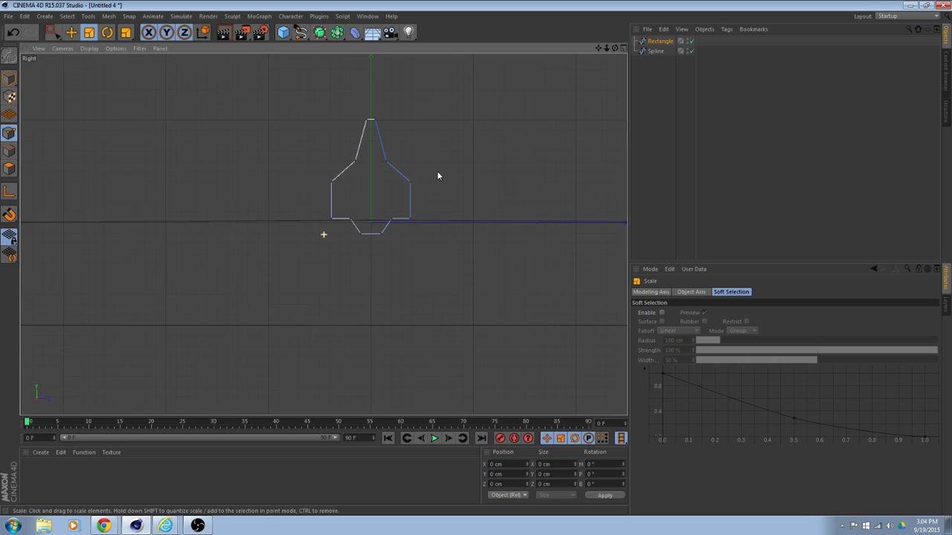
{"action": "scroll", "coordinate": [450, 179], "scroll_direction": "up", "scroll_amount": 5}
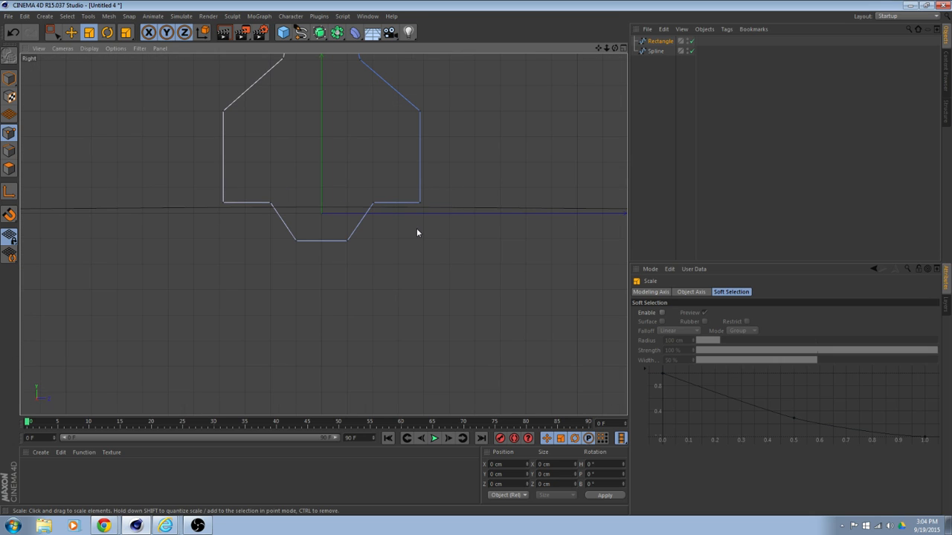
{"action": "scroll", "coordinate": [417, 232], "scroll_direction": "down", "scroll_amount": 4}
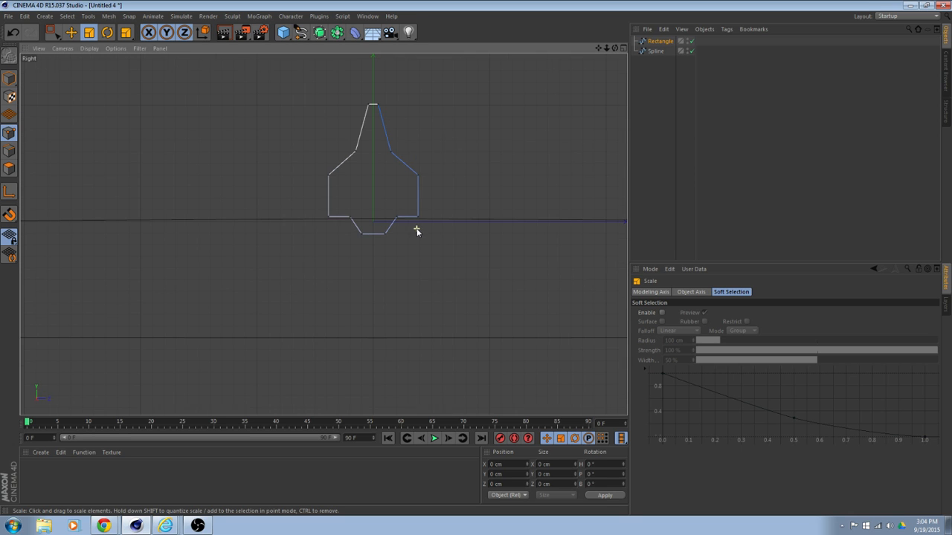
{"action": "scroll", "coordinate": [416, 232], "scroll_direction": "down", "scroll_amount": 3}
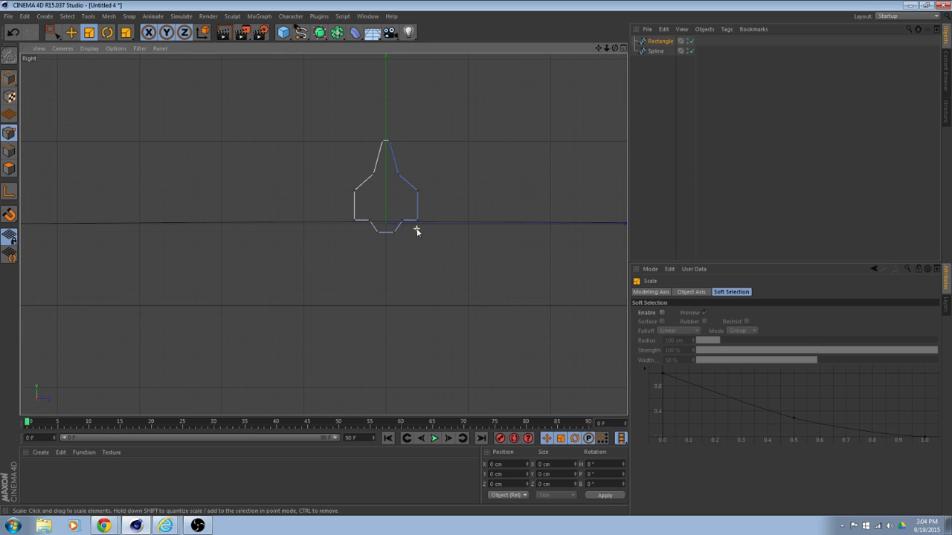
{"action": "scroll", "coordinate": [417, 231], "scroll_direction": "up", "scroll_amount": 2}
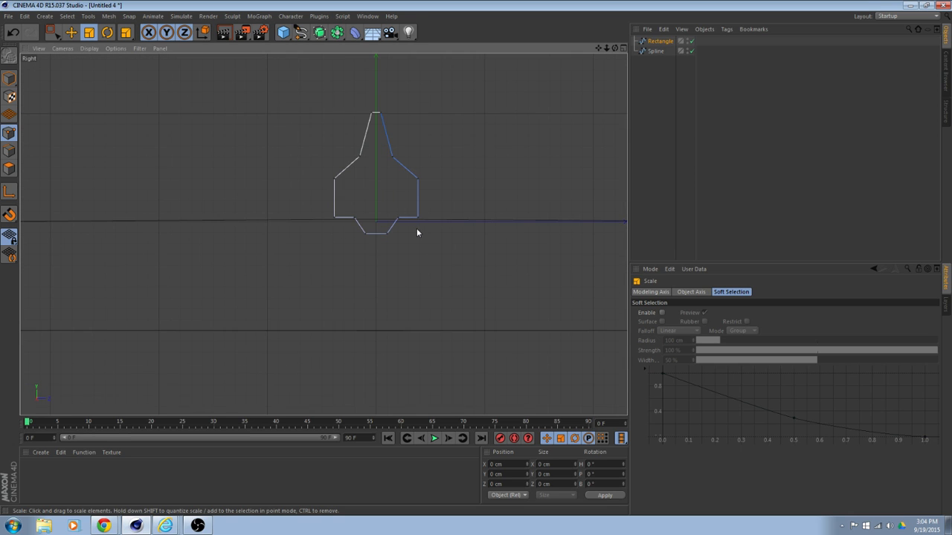
Add a Spline Mask and nest both the barrier Rectangle and the road Spline inside it
{"action": "left_click", "coordinate": [653, 50], "text": "ctrl"}
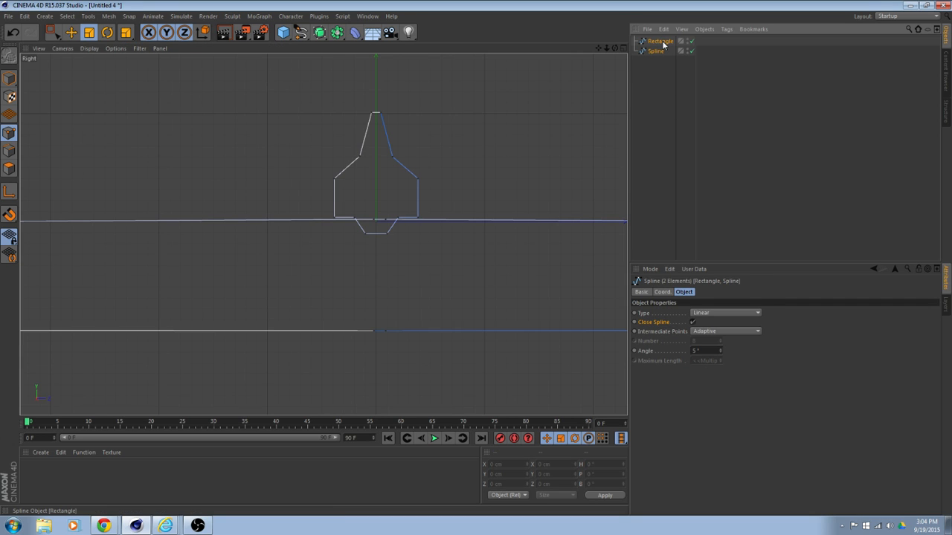
{"action": "left_click", "coordinate": [319, 32]}
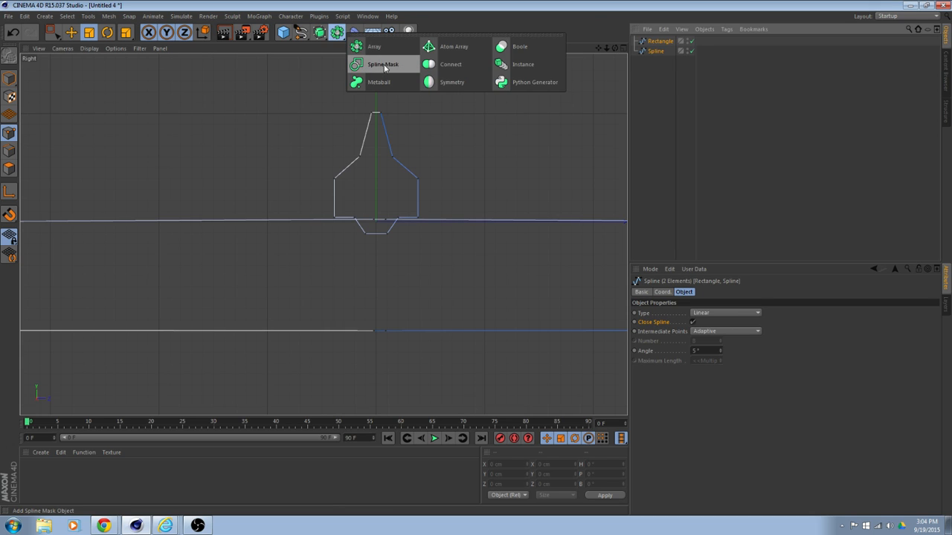
{"action": "left_click", "coordinate": [382, 65]}
{"action": "left_click", "coordinate": [669, 51]}
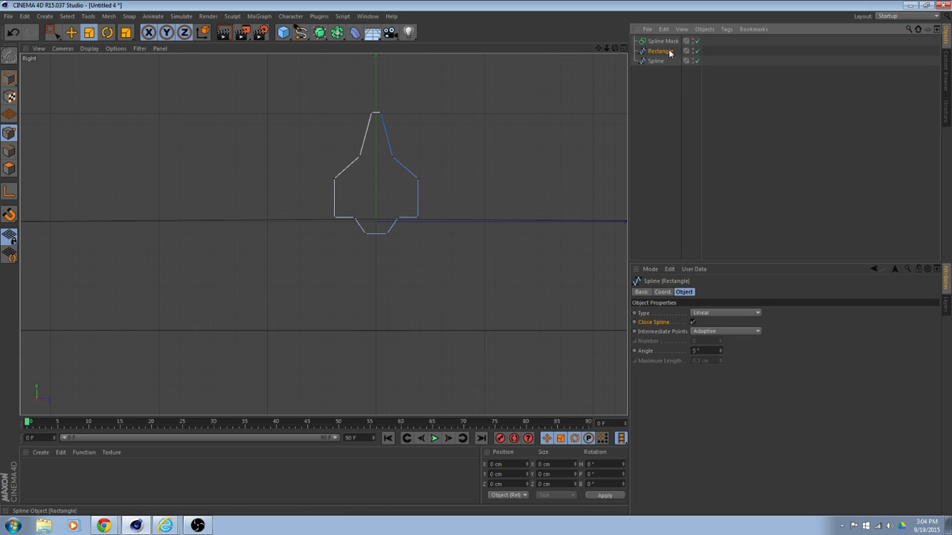
{"action": "left_click", "coordinate": [656, 60], "text": "ctrl"}
{"action": "left_click_drag", "start_coordinate": [665, 49], "coordinate": [662, 42]}
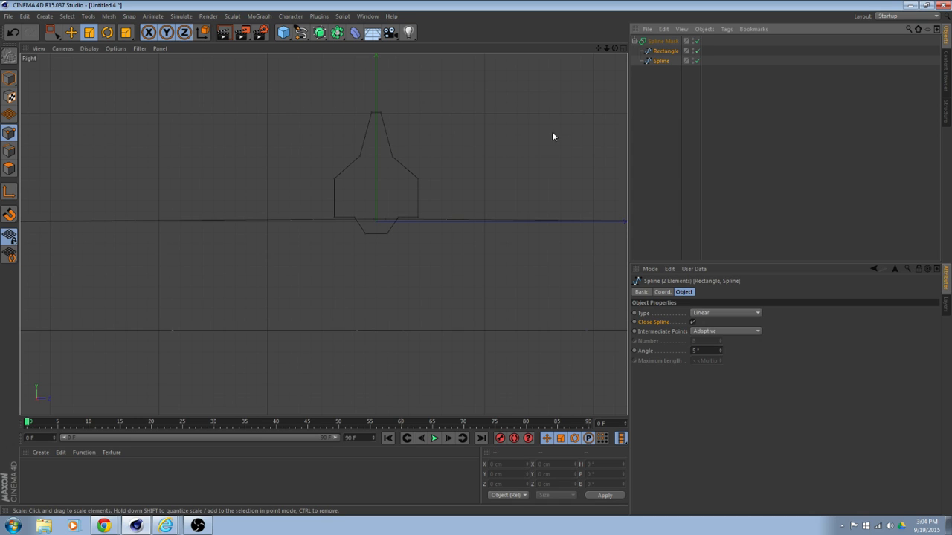
Set the Spline Mask's axis to ZY (Along X) so the barrier and road profiles are combined in their own plane
{"action": "left_click", "coordinate": [662, 42]}
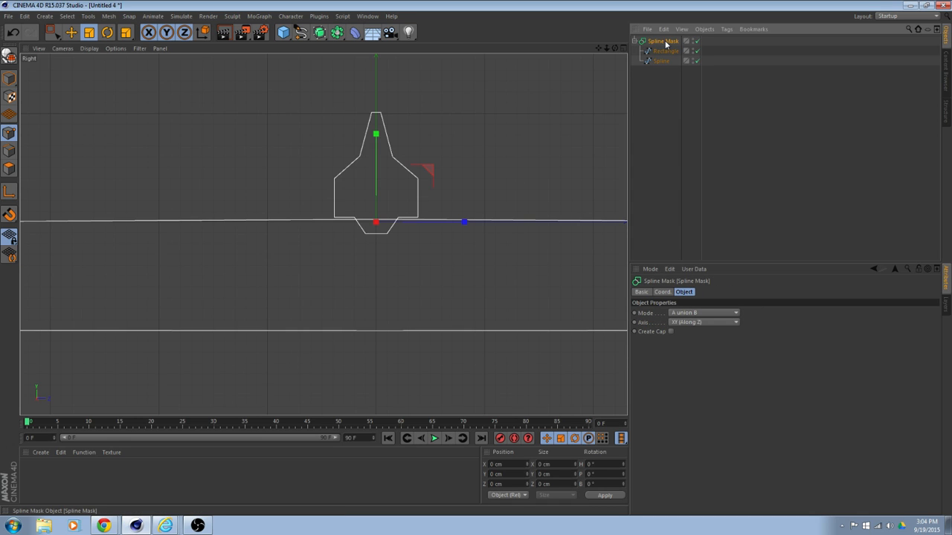
{"action": "left_click", "coordinate": [719, 322]}
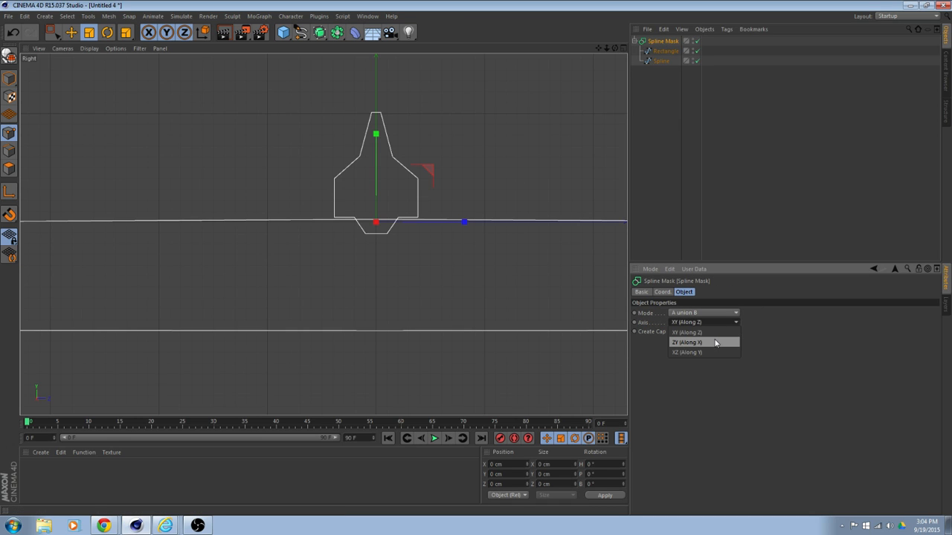
{"action": "left_click", "coordinate": [715, 343]}
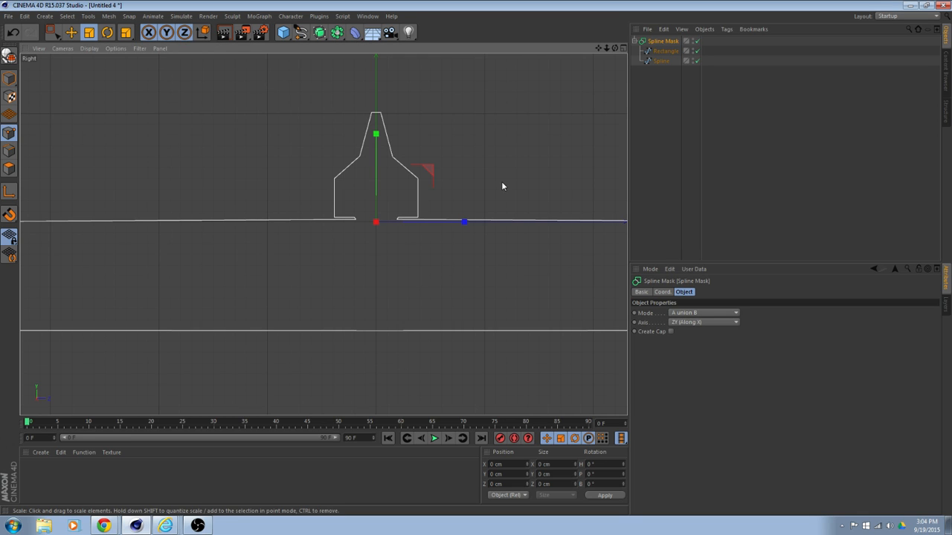
{"action": "scroll", "coordinate": [351, 303], "scroll_direction": "up", "scroll_amount": 3}
{"action": "scroll", "coordinate": [407, 252], "scroll_direction": "up", "scroll_amount": 1}
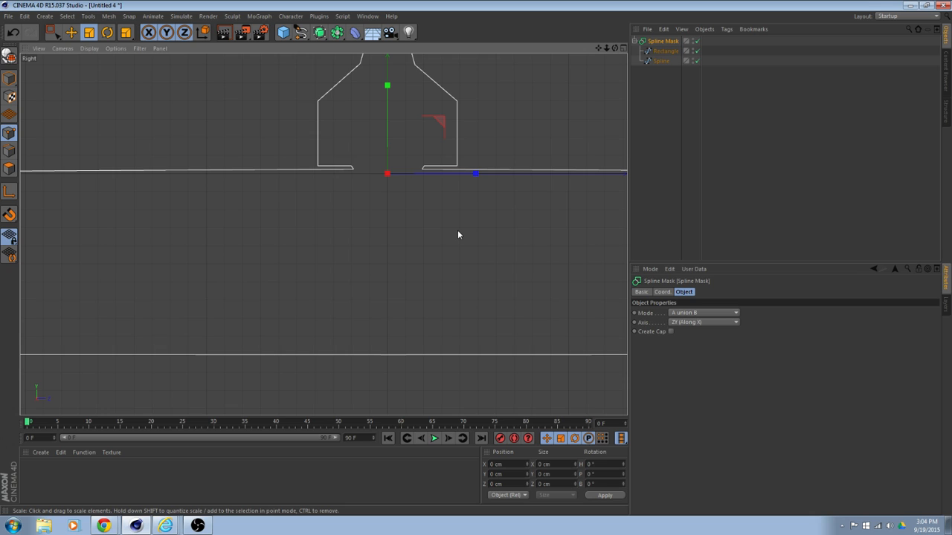
{"action": "left_click", "coordinate": [644, 107]}
{"action": "scroll", "coordinate": [468, 191], "scroll_direction": "up", "scroll_amount": 2}
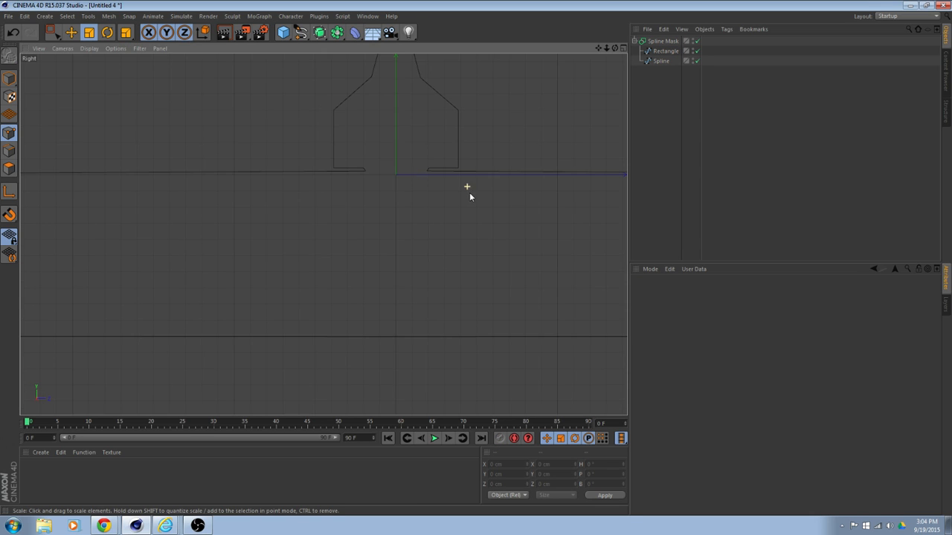
Convert the Spline Mask into a single editable spline
{"action": "left_click", "coordinate": [663, 41]}
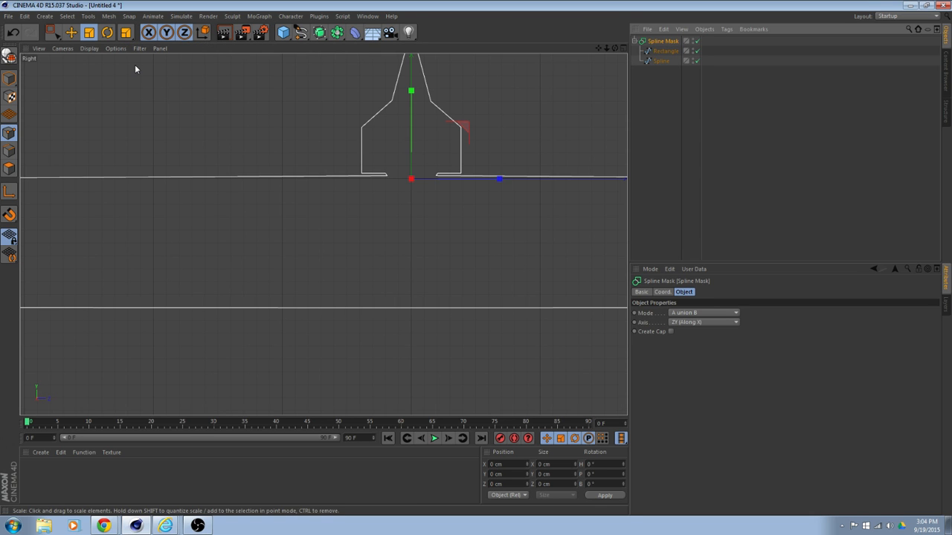
{"action": "key", "text": "c"}
{"action": "scroll", "coordinate": [487, 145], "scroll_direction": "down", "scroll_amount": 3}
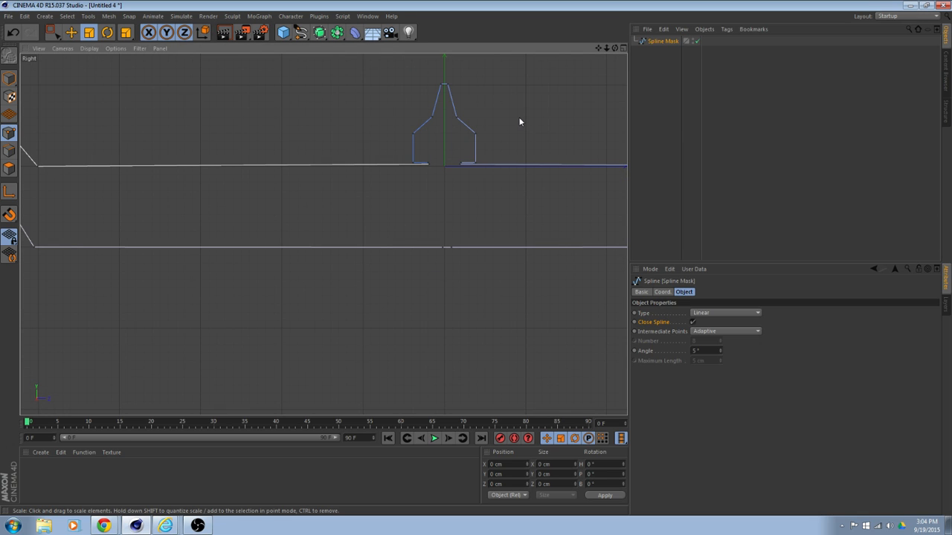
{"action": "middle_click_drag", "start_coordinate": [453, 168], "coordinate": [380, 224], "text": "alt"}
{"action": "scroll", "coordinate": [448, 154], "scroll_direction": "down", "scroll_amount": 4}
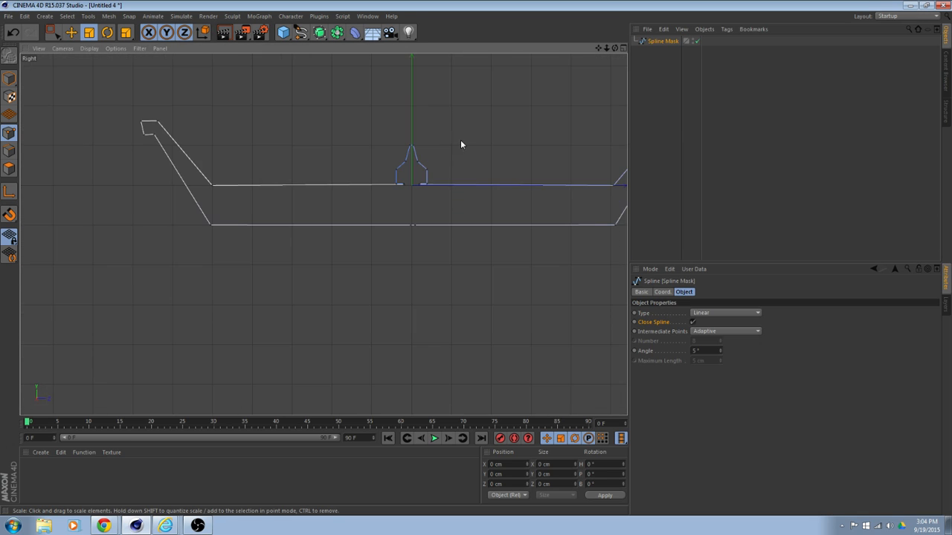
Start a B-Spline path in the Front view, rising from about X -2009, Y 8 cm to about X 456, Y 758 cm
{"action": "middle_click", "coordinate": [461, 144]}
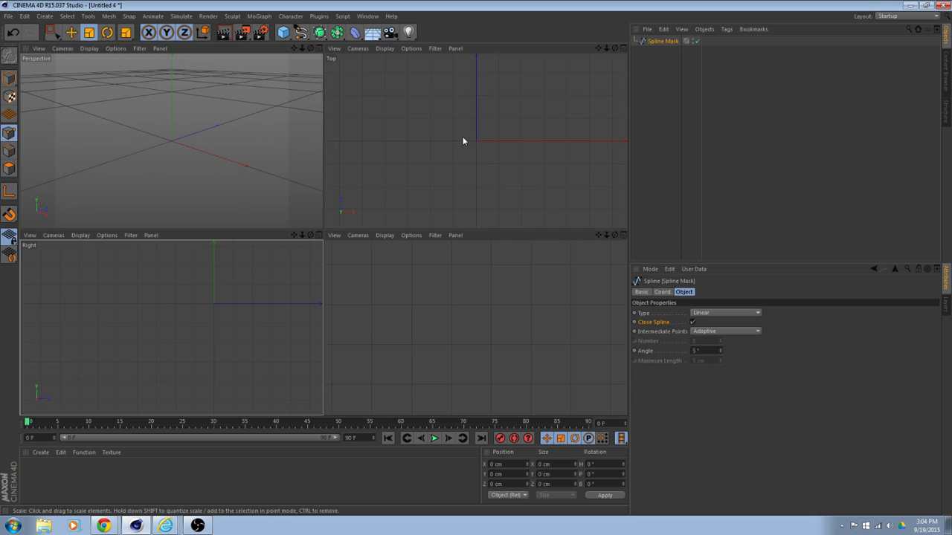
{"action": "middle_click", "coordinate": [402, 300]}
{"action": "scroll", "coordinate": [406, 294], "scroll_direction": "down", "scroll_amount": 2}
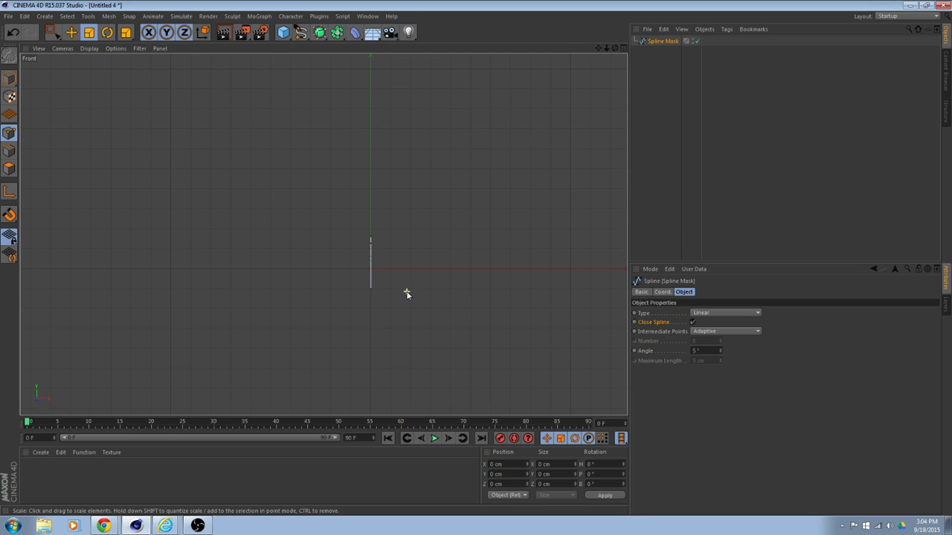
{"action": "scroll", "coordinate": [407, 292], "scroll_direction": "down", "scroll_amount": 3}
{"action": "left_click_drag", "start_coordinate": [301, 32], "coordinate": [441, 43]}
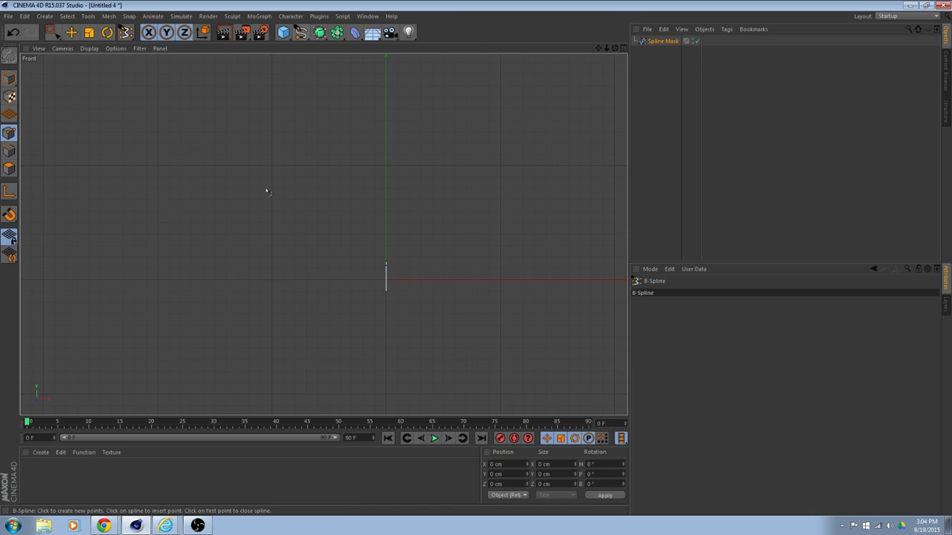
{"action": "left_click", "coordinate": [156, 279]}
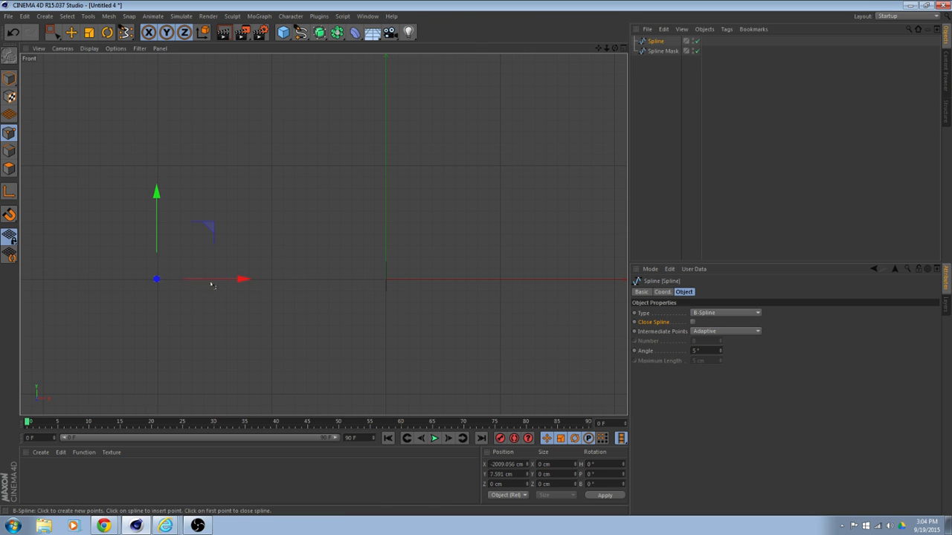
{"action": "left_click", "coordinate": [331, 231]}
{"action": "left_click_drag", "start_coordinate": [429, 194], "coordinate": [438, 193]}
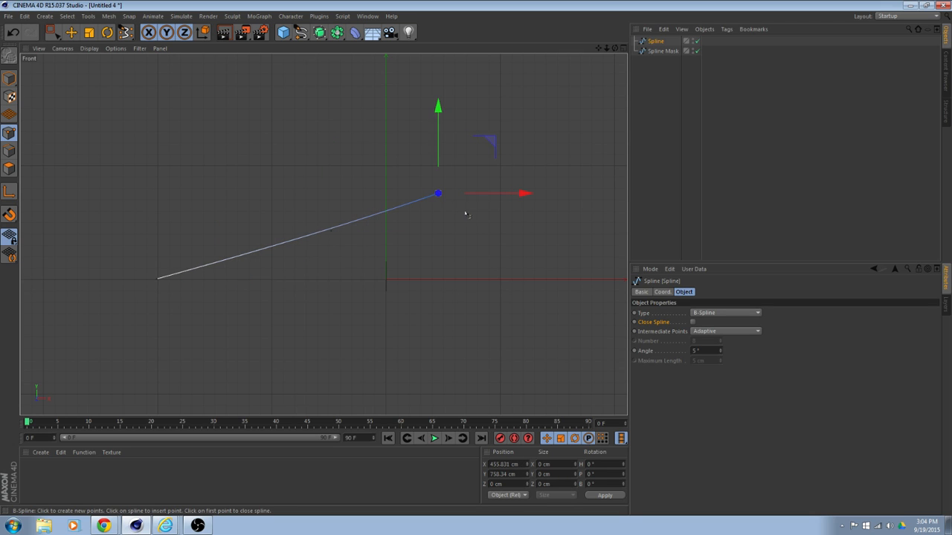
Extend the B-Spline down through about X 2478, Y 546 cm and X 4227, Y 199 cm, levelling off to end near X 9526, Y -1 cm
{"action": "middle_click_drag", "start_coordinate": [465, 215], "coordinate": [180, 227], "text": "alt"}
{"action": "left_click", "coordinate": [411, 226]}
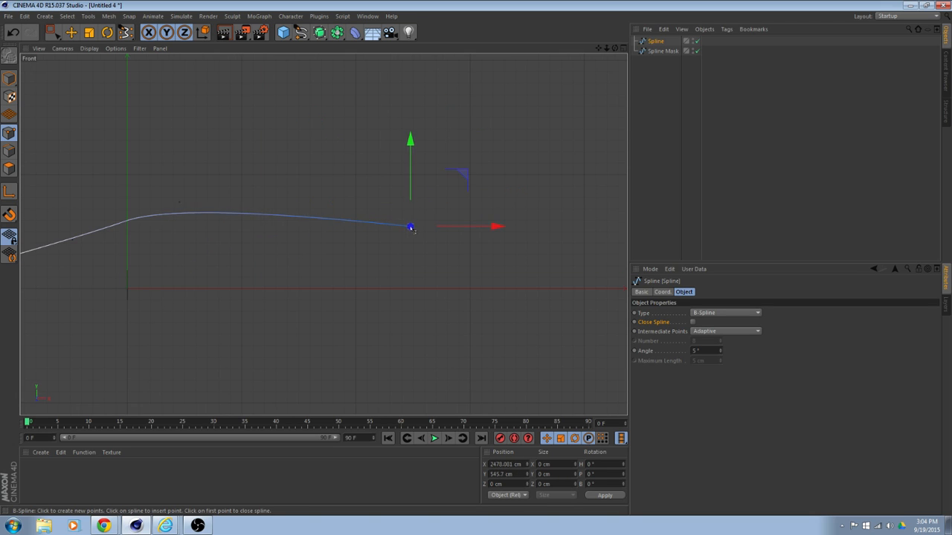
{"action": "middle_click_drag", "start_coordinate": [308, 226], "coordinate": [108, 222], "text": "alt"}
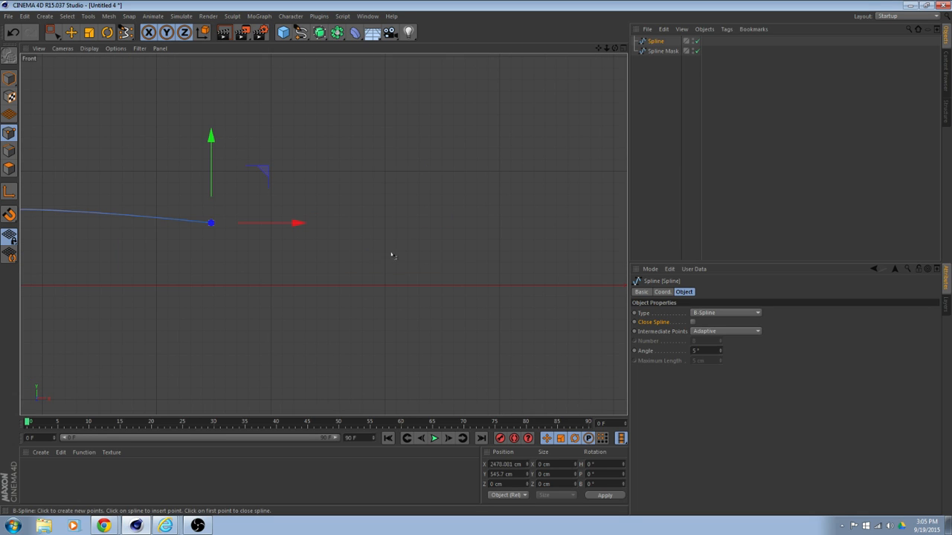
{"action": "left_click", "coordinate": [411, 262]}
{"action": "middle_click_drag", "start_coordinate": [439, 274], "coordinate": [362, 272], "text": "alt"}
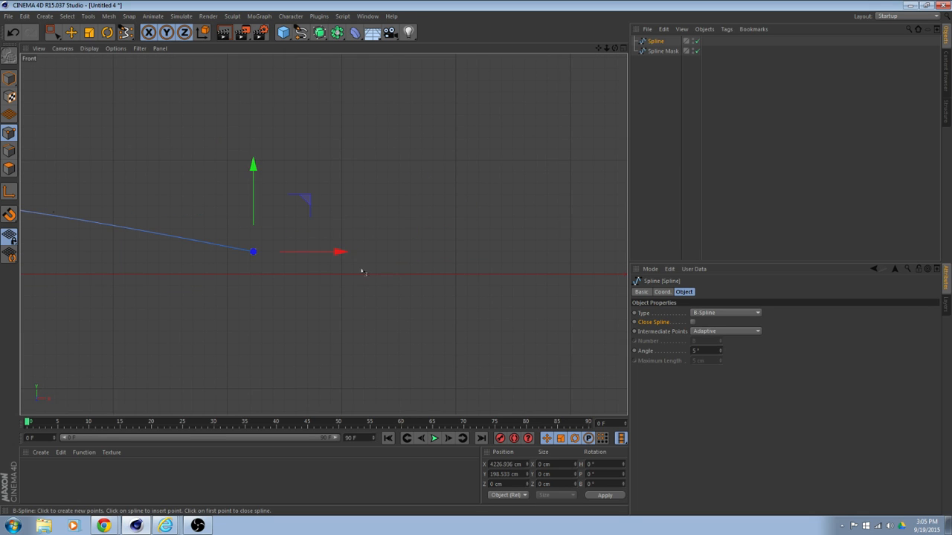
{"action": "left_click", "coordinate": [427, 275]}
{"action": "middle_click_drag", "start_coordinate": [491, 274], "coordinate": [234, 272], "text": "alt"}
{"action": "left_click_drag", "start_coordinate": [495, 276], "coordinate": [502, 274]}
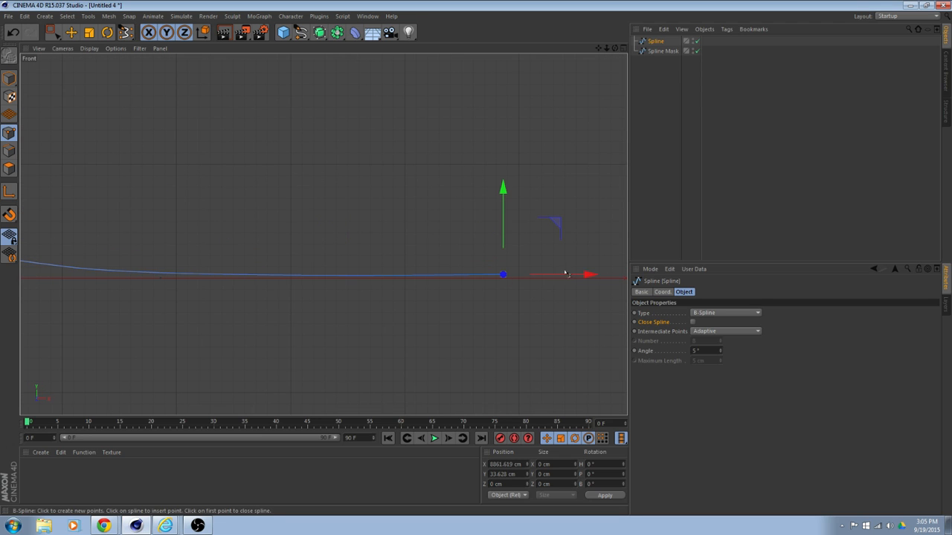
{"action": "left_click", "coordinate": [579, 278]}
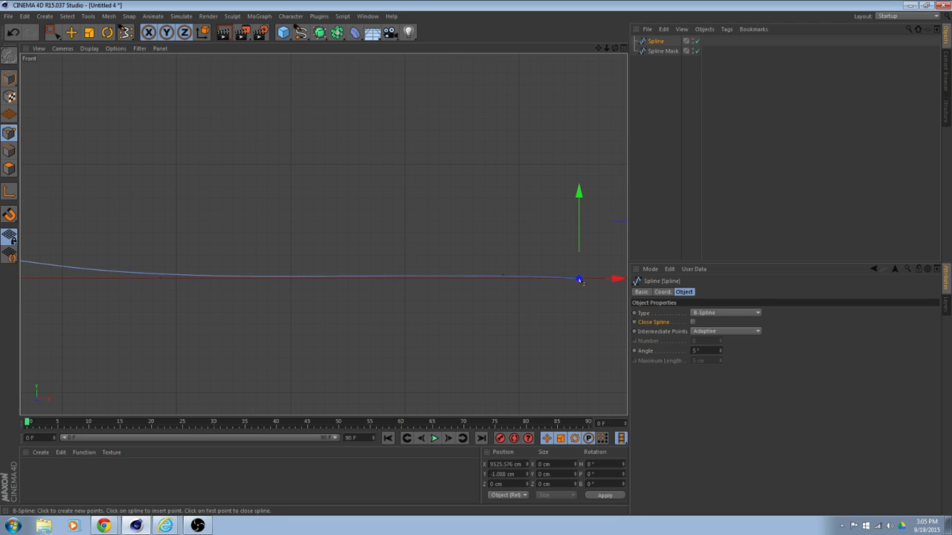
Add three closely spaced points to the B-Spline just after its starting end, the middle one at about X -1775, Y 77 cm
{"action": "middle_click_drag", "start_coordinate": [580, 279], "coordinate": [951, 270], "text": "alt"}
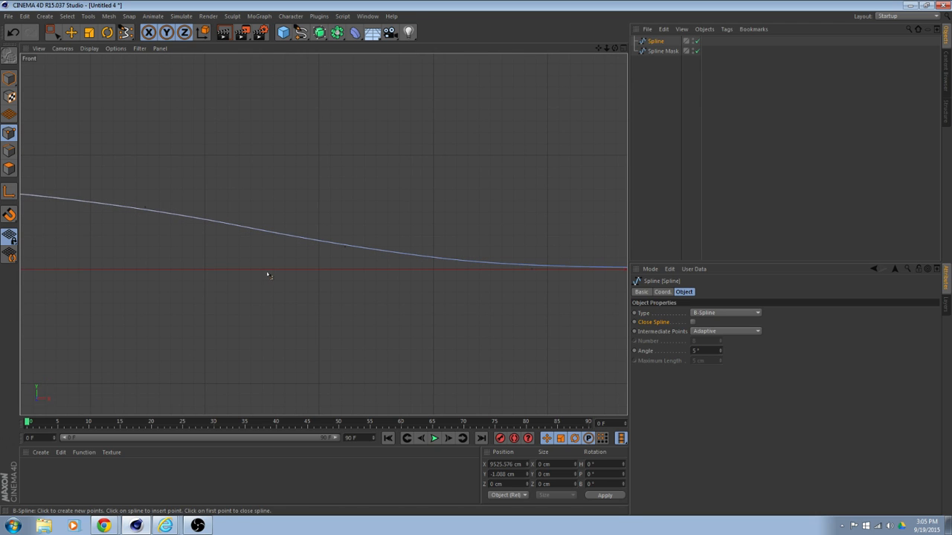
{"action": "middle_click_drag", "start_coordinate": [269, 275], "coordinate": [354, 295], "text": "alt"}
{"action": "middle_click_drag", "start_coordinate": [91, 228], "coordinate": [667, 171], "text": "alt"}
{"action": "middle_click_drag", "start_coordinate": [324, 234], "coordinate": [298, 245], "text": "alt"}
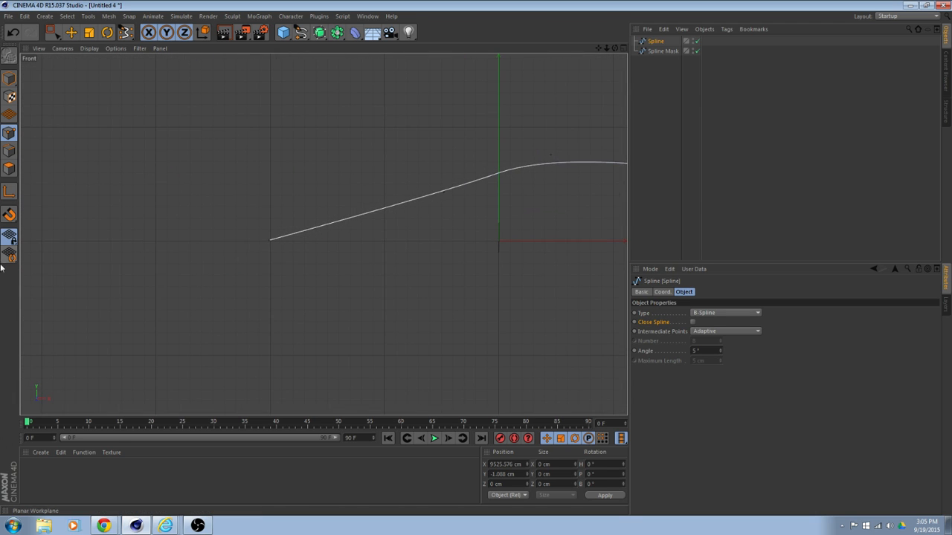
{"action": "middle_click", "coordinate": [314, 285]}
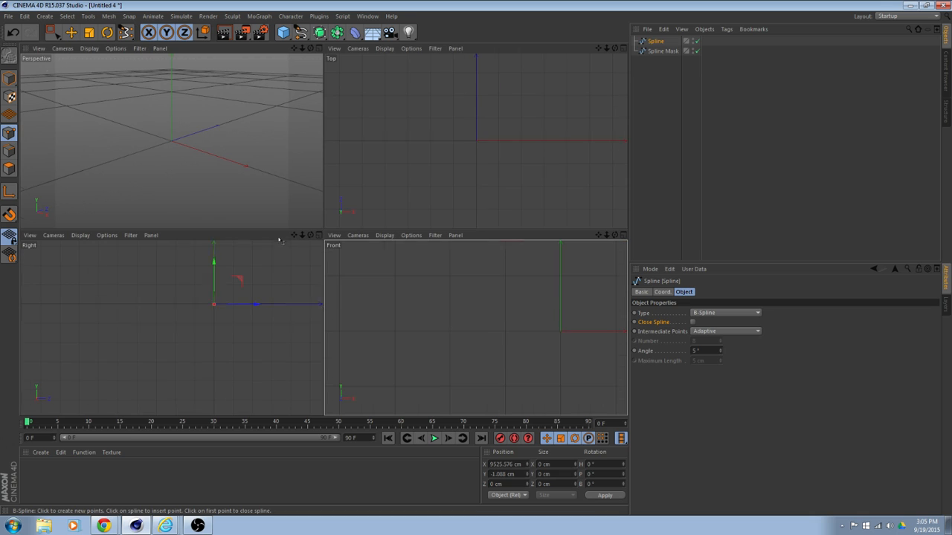
{"action": "middle_click", "coordinate": [471, 319]}
{"action": "right_click", "coordinate": [315, 228]}
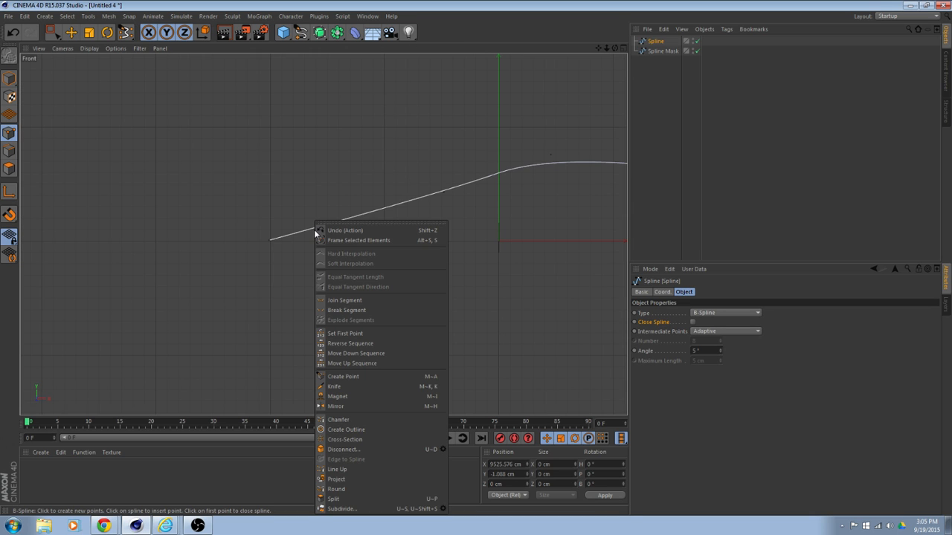
{"action": "left_click", "coordinate": [343, 376]}
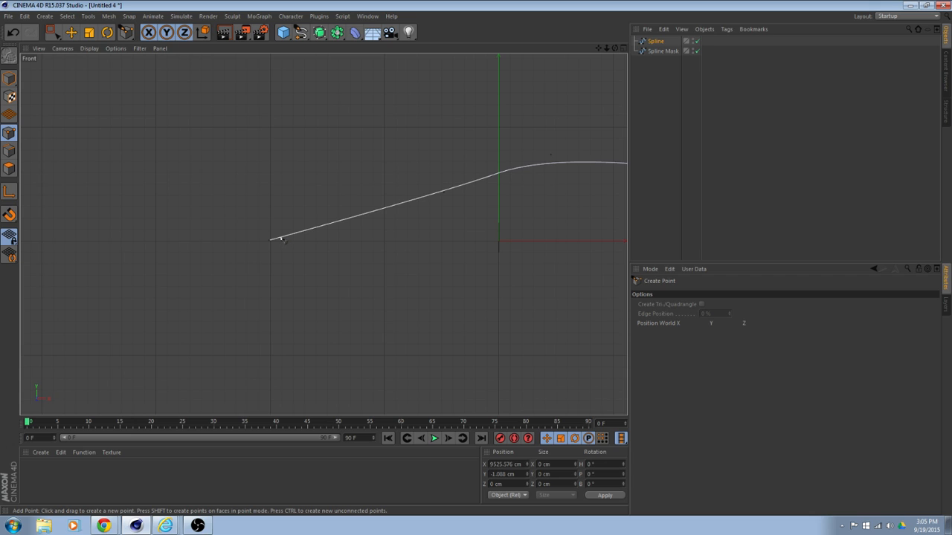
{"action": "left_click", "coordinate": [296, 233]}
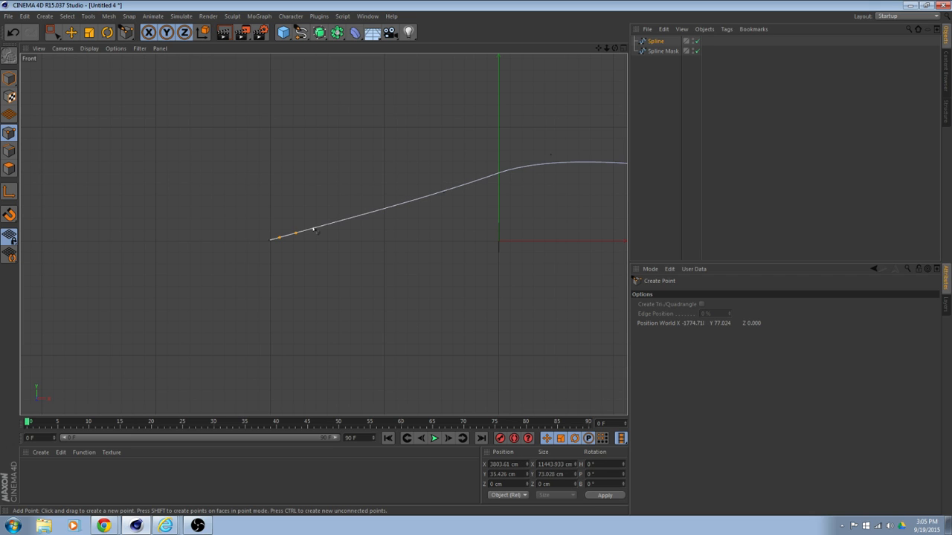
{"action": "left_click", "coordinate": [312, 228]}
{"action": "key", "text": "e"}
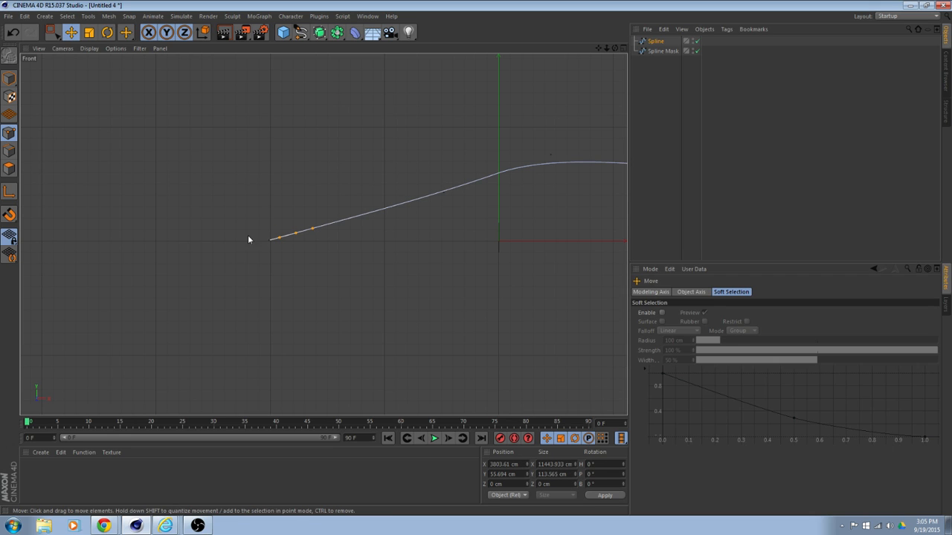
Move the path's starting point outward along X to about X -4786 cm
{"action": "left_click", "coordinate": [270, 241]}
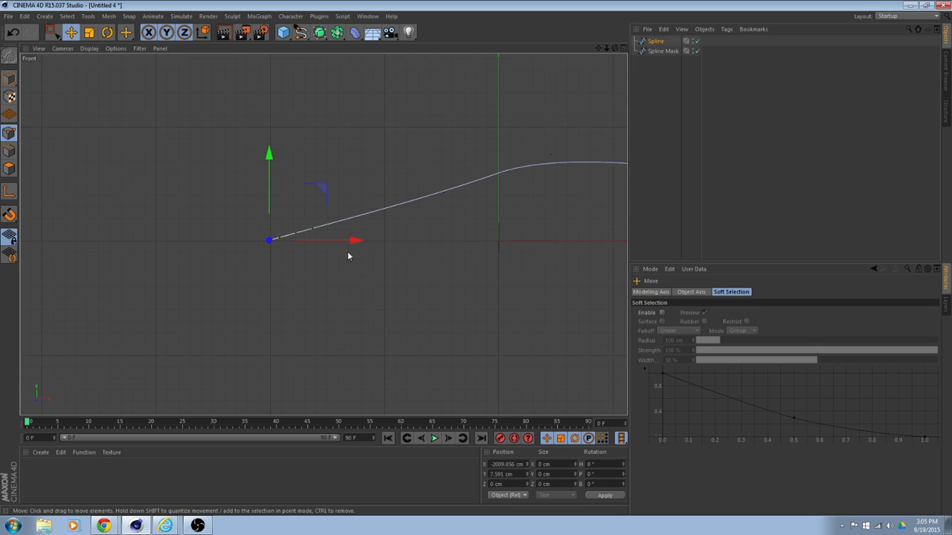
{"action": "left_click_drag", "start_coordinate": [347, 255], "coordinate": [47, 258]}
{"action": "left_click", "coordinate": [276, 237]}
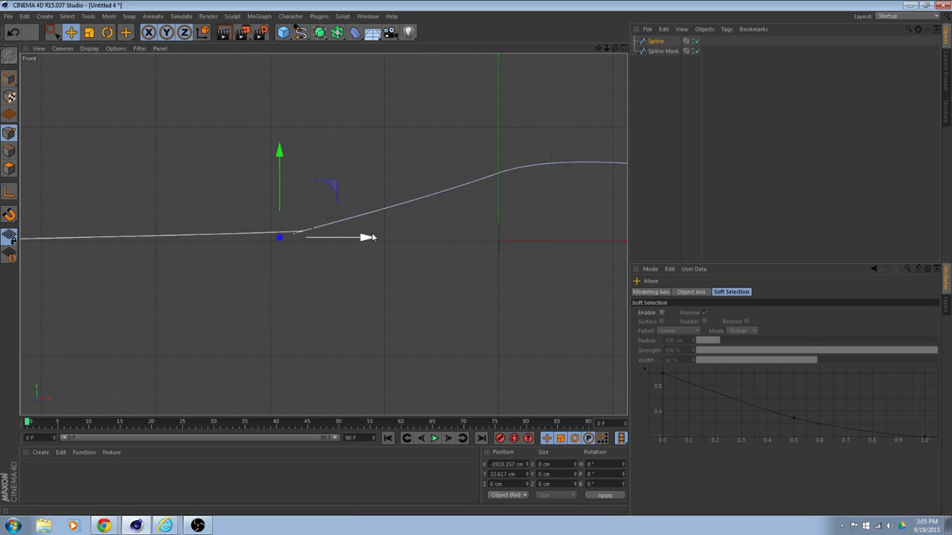
{"action": "left_click_drag", "start_coordinate": [372, 238], "coordinate": [420, 247]}
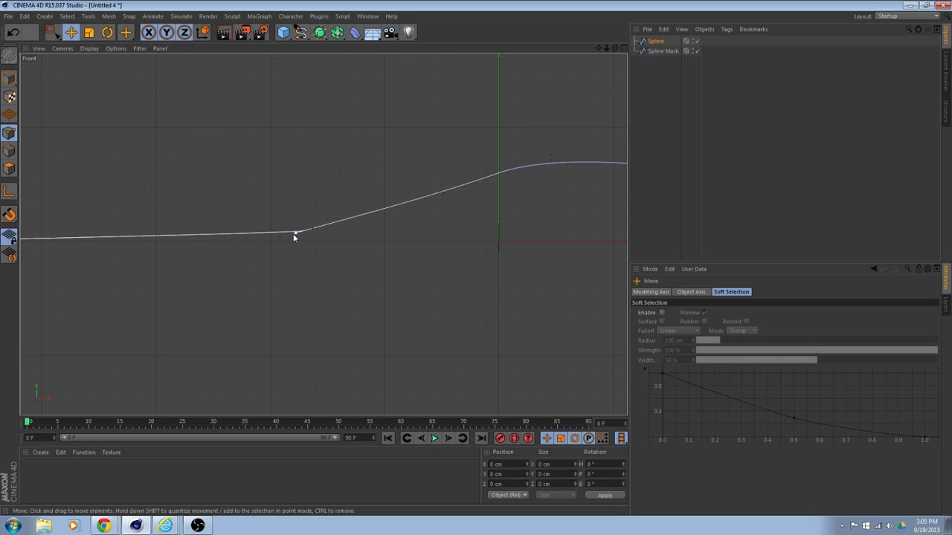
{"action": "left_click", "coordinate": [295, 234]}
{"action": "left_click_drag", "start_coordinate": [372, 233], "coordinate": [318, 245]}
{"action": "key", "text": "ctrl+z"}
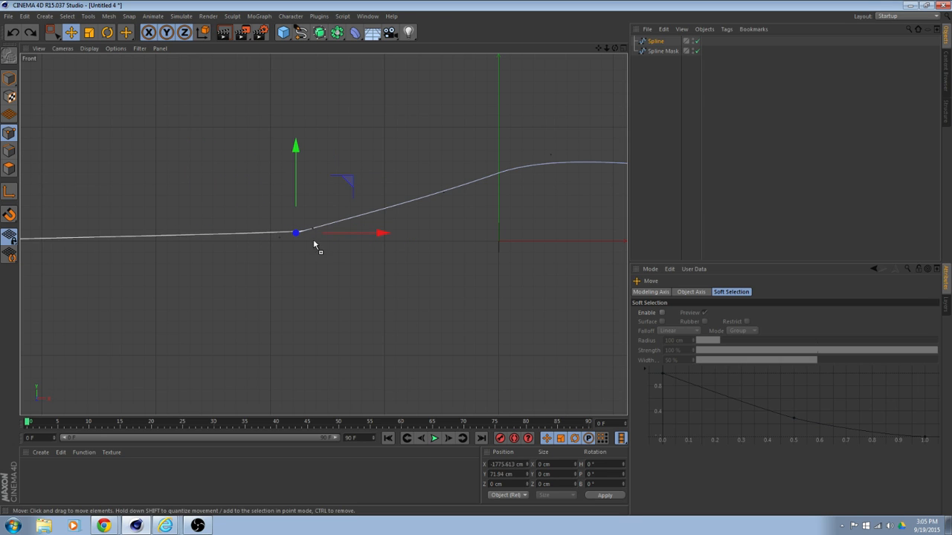
{"action": "left_click", "coordinate": [313, 229]}
{"action": "left_click_drag", "start_coordinate": [382, 231], "coordinate": [429, 238]}
{"action": "key", "text": "ctrl+z"}
Spread the three added points along the ramp, one to about X -1845, Y 203 cm and another to about X -2362, Y 112 cm
{"action": "left_click", "coordinate": [278, 239]}
{"action": "left_click_drag", "start_coordinate": [343, 153], "coordinate": [340, 134]}
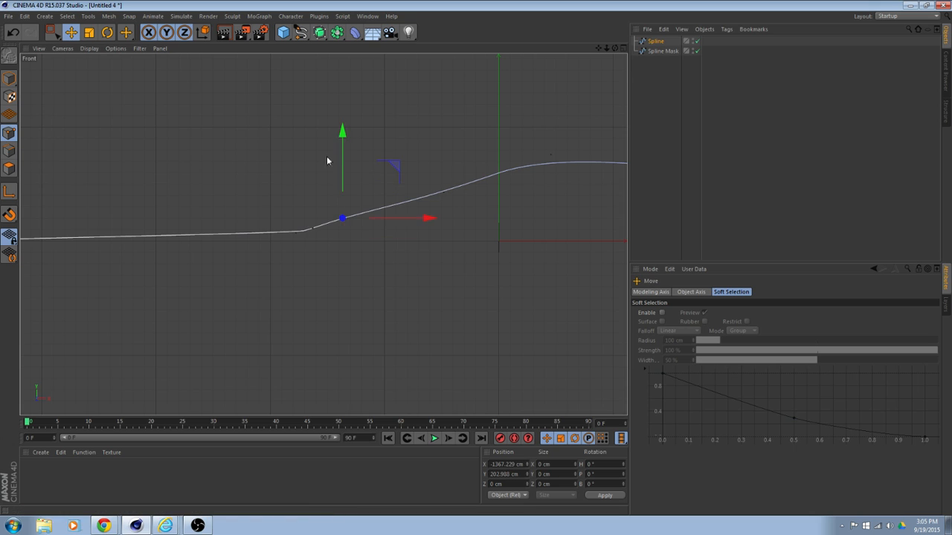
{"action": "left_click", "coordinate": [296, 232]}
{"action": "left_click_drag", "start_coordinate": [385, 234], "coordinate": [314, 244]}
{"action": "left_click", "coordinate": [313, 228]}
{"action": "left_click", "coordinate": [342, 217]}
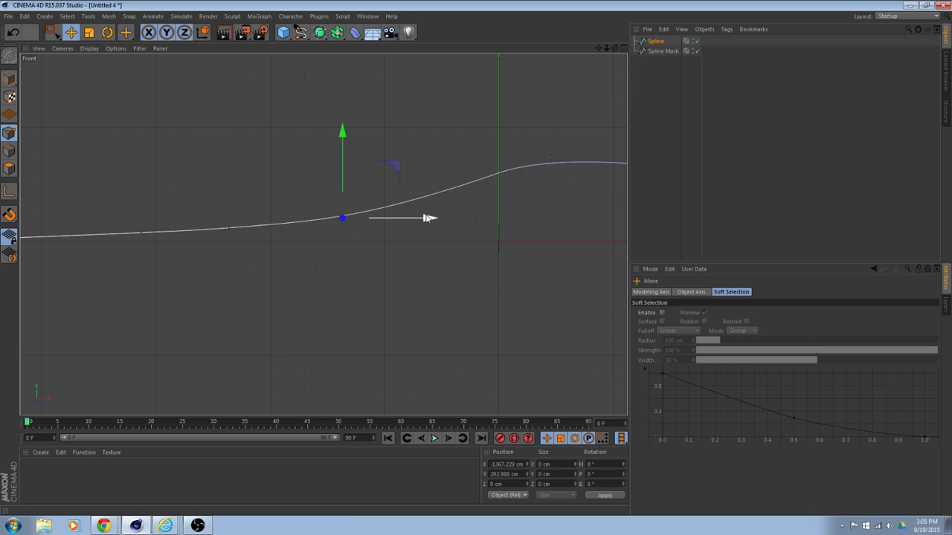
{"action": "left_click_drag", "start_coordinate": [429, 217], "coordinate": [373, 224]}
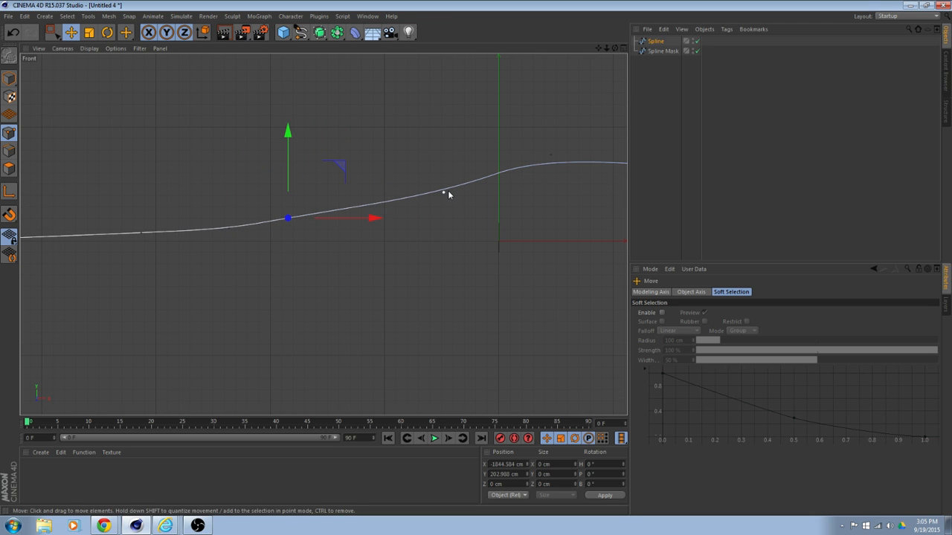
Shift the path point just before the crest to about X -911, Y 429 cm to smooth the rise
{"action": "left_click", "coordinate": [446, 192]}
{"action": "left_click_drag", "start_coordinate": [532, 194], "coordinate": [482, 200]}
{"action": "scroll", "coordinate": [527, 234], "scroll_direction": "down", "scroll_amount": 3}
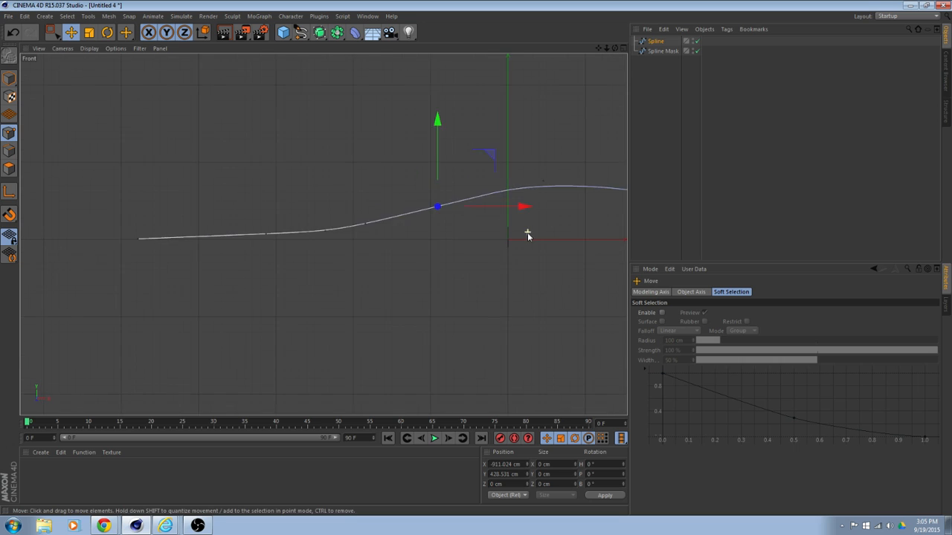
{"action": "middle_click_drag", "start_coordinate": [524, 227], "coordinate": [260, 235]}
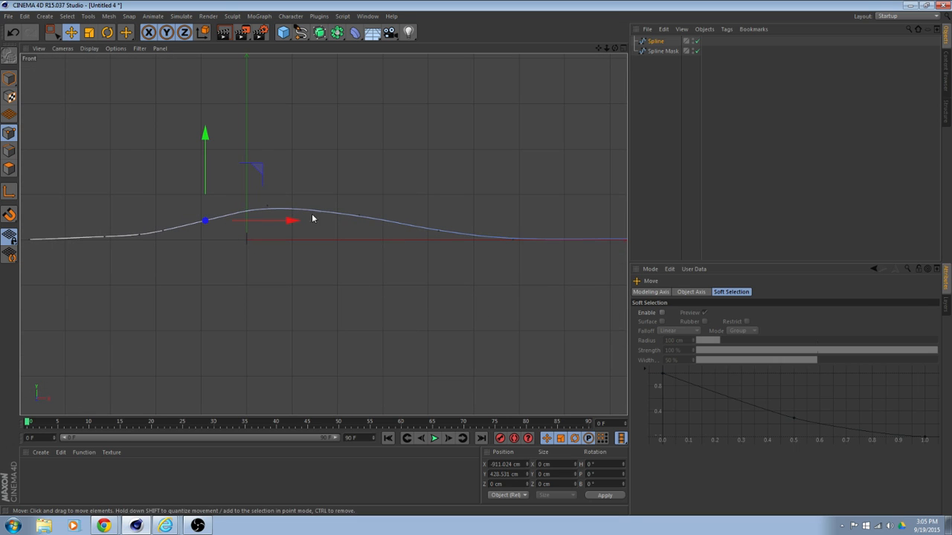
{"action": "scroll", "coordinate": [250, 242], "scroll_direction": "up", "scroll_amount": 6}
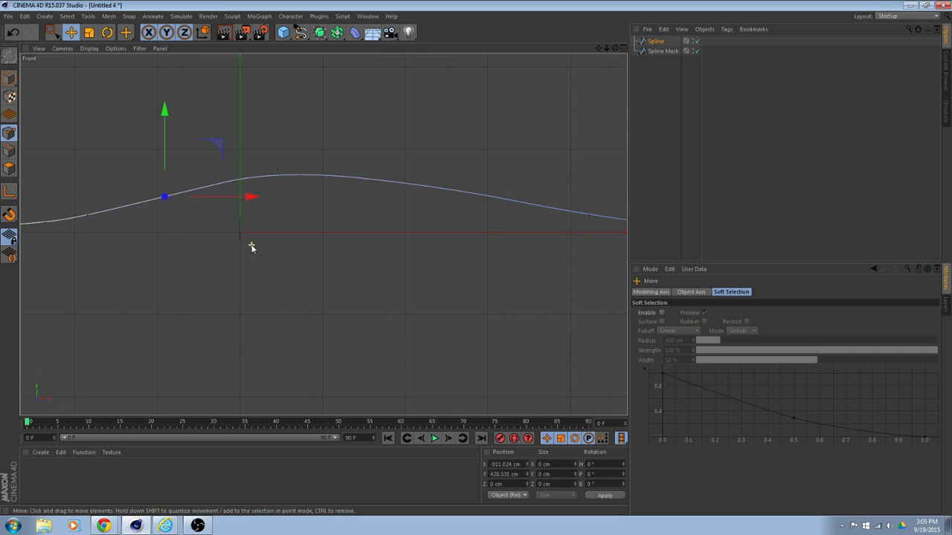
{"action": "scroll", "coordinate": [250, 244], "scroll_direction": "down", "scroll_amount": 6}
In the Perspective view, rename the Spline Mask as road and the B-Spline as path
{"action": "middle_click", "coordinate": [254, 236]}
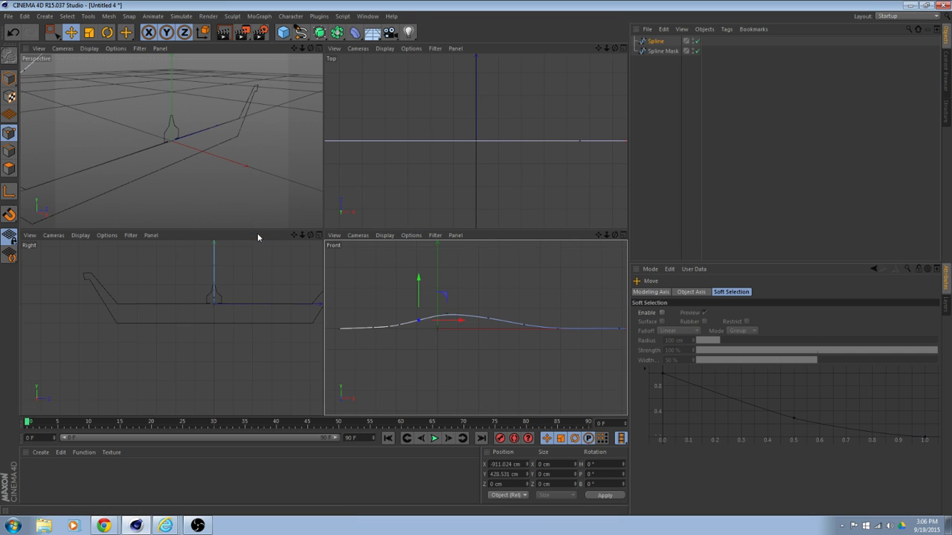
{"action": "middle_click", "coordinate": [257, 173]}
{"action": "scroll", "coordinate": [263, 182], "scroll_direction": "down", "scroll_amount": 5}
{"action": "scroll", "coordinate": [272, 193], "scroll_direction": "down", "scroll_amount": 4}
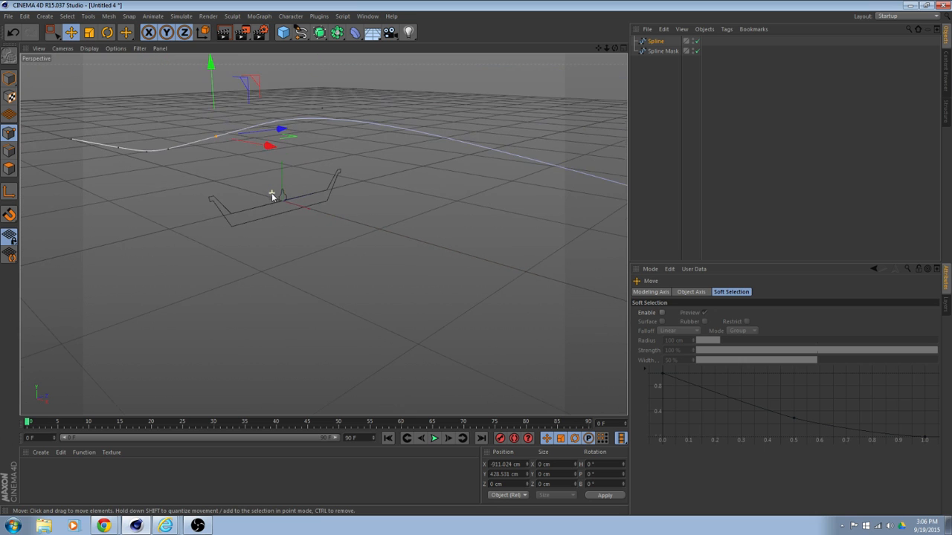
{"action": "mouse_move", "coordinate": [322, 235]}
{"action": "left_mouse_down", "text": "alt"}
{"action": "mouse_move", "coordinate": [309, 210]}
{"action": "mouse_move", "coordinate": [389, 191]}
{"action": "left_mouse_up", "text": "alt"}
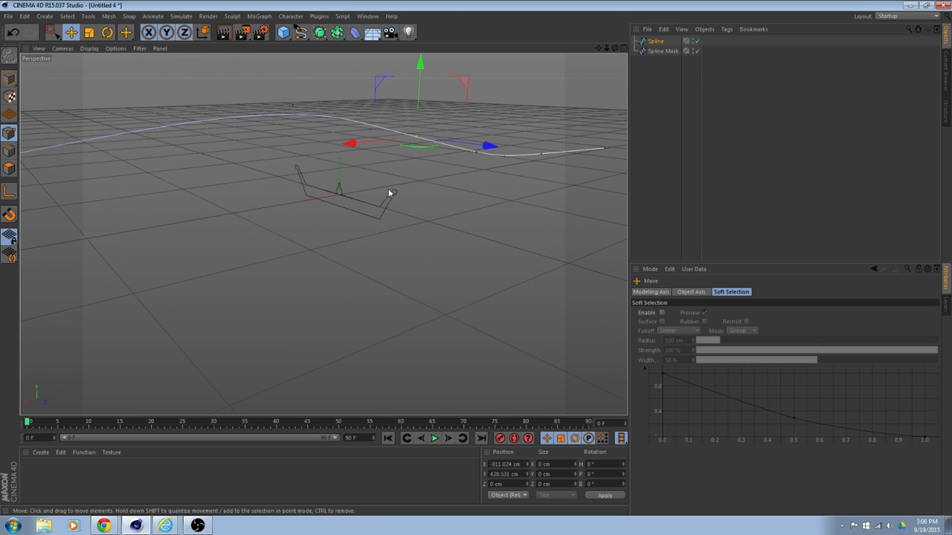
{"action": "left_click", "coordinate": [657, 54]}
{"action": "right_click", "coordinate": [662, 52]}
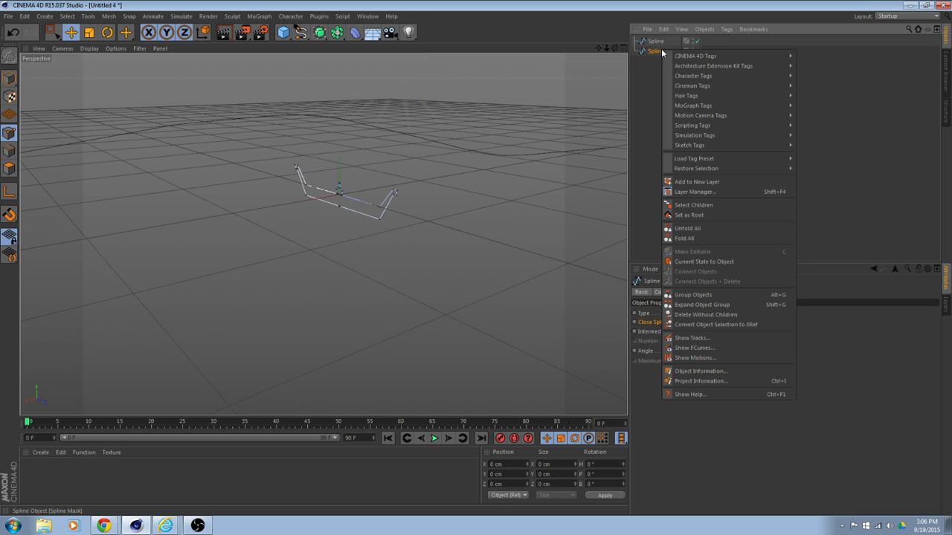
{"action": "double_click", "coordinate": [660, 51]}
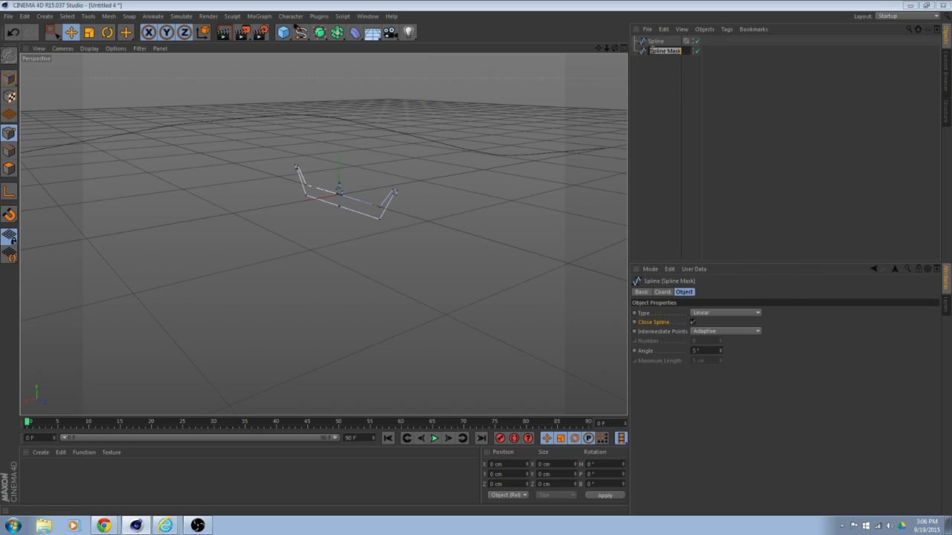
{"action": "type", "text": "road"}
{"action": "key", "text": "Return"}
{"action": "double_click", "coordinate": [657, 41]}
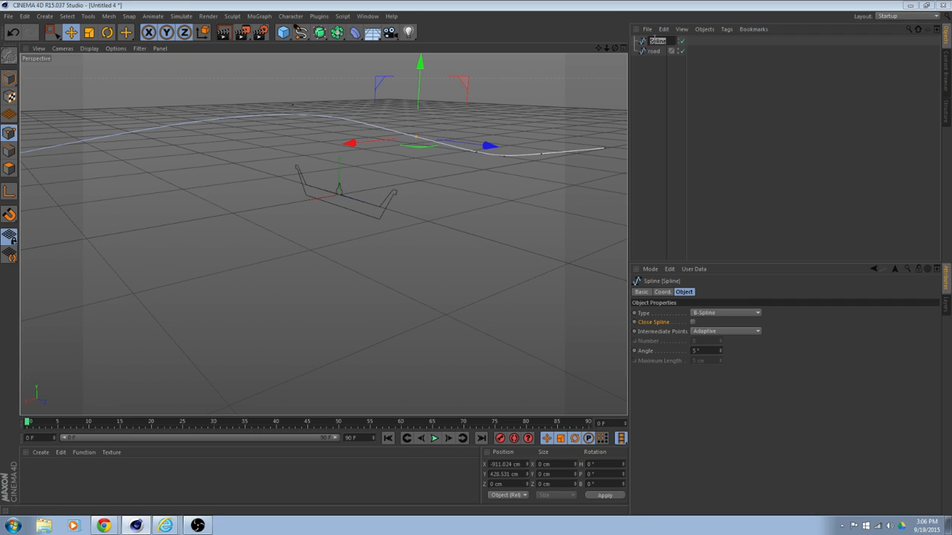
{"action": "type", "text": "path"}
{"action": "key", "text": "Return"}
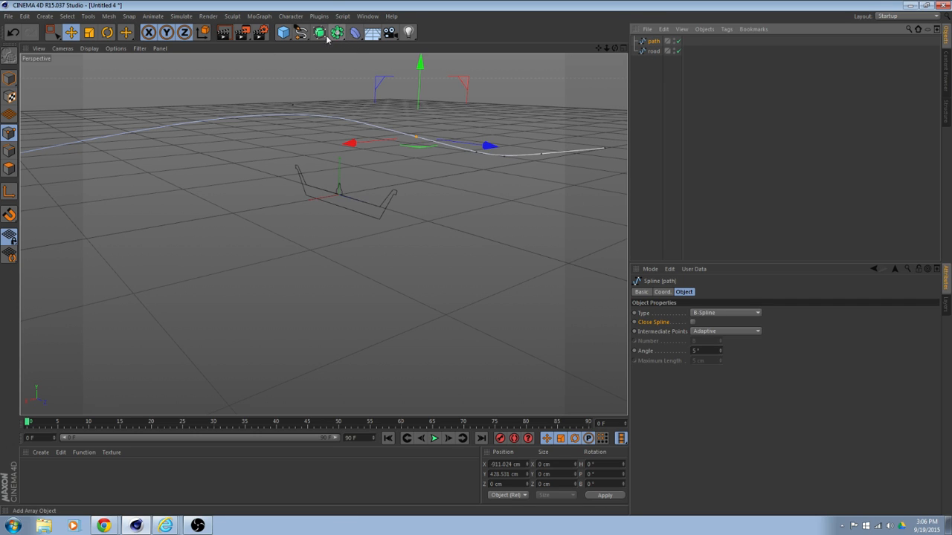
Add a Sweep object and nest road and path inside it, with road as the profile above path
{"action": "left_click_drag", "start_coordinate": [322, 37], "coordinate": [409, 60]}
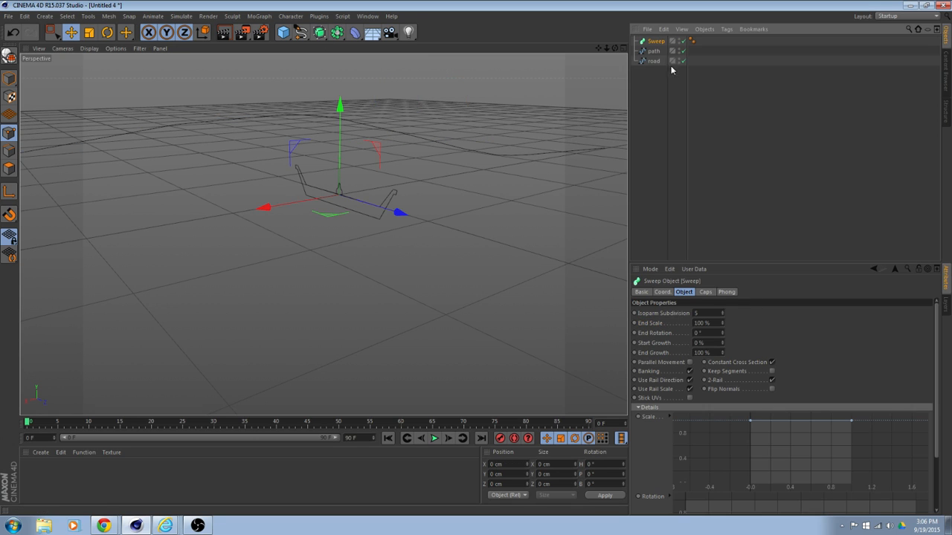
{"action": "left_click_drag", "start_coordinate": [653, 62], "coordinate": [659, 56]}
{"action": "left_click_drag", "start_coordinate": [323, 234], "coordinate": [595, 189], "text": "alt"}
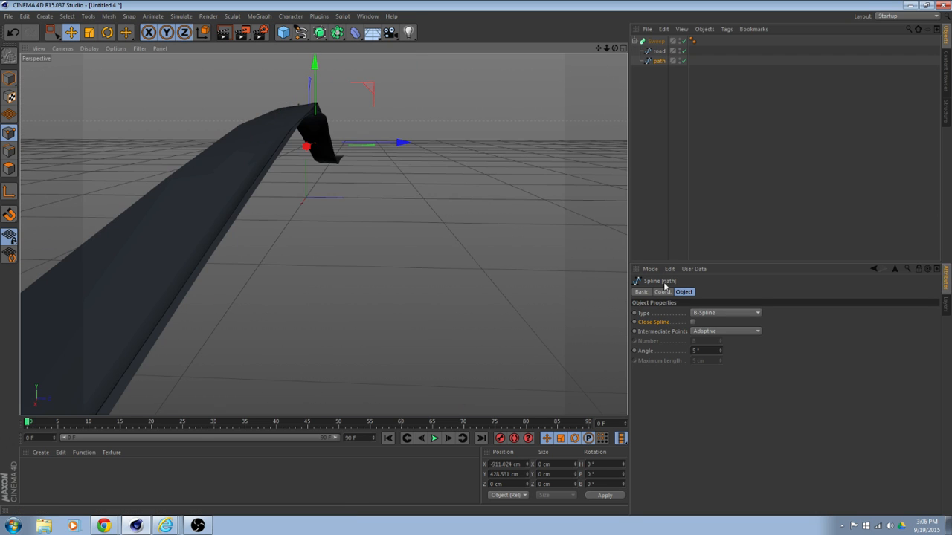
Enable Parallel Movement on the Sweep so the road profile stays upright along the path
{"action": "left_click", "coordinate": [658, 42]}
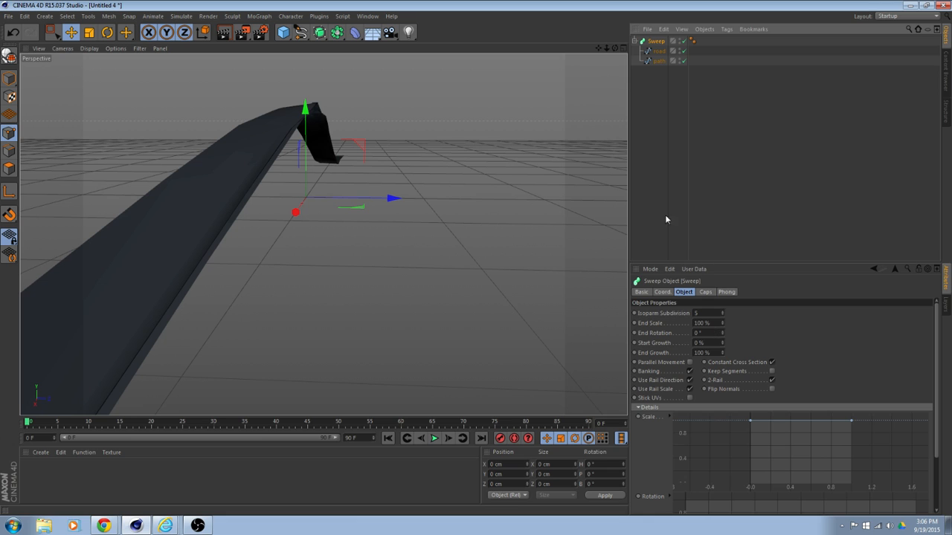
{"action": "left_click", "coordinate": [690, 362]}
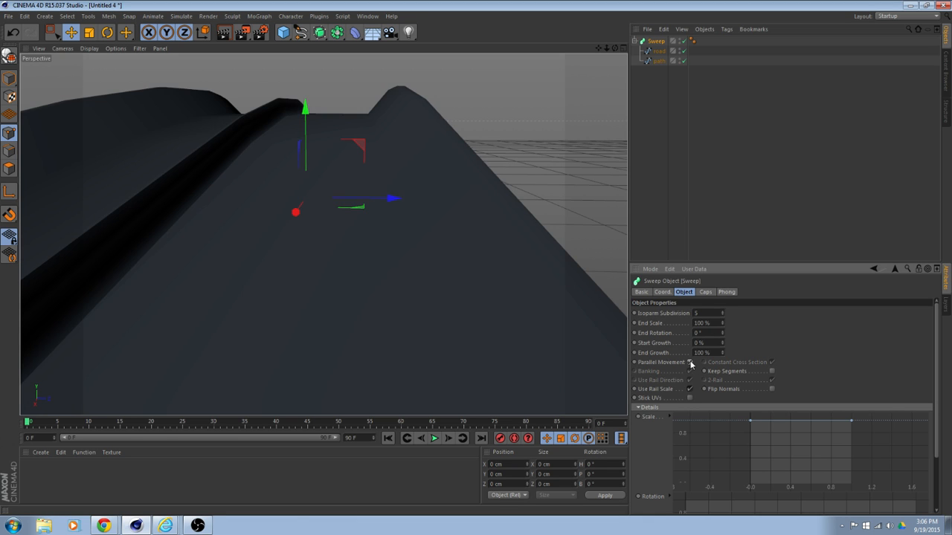
{"action": "left_click_drag", "start_coordinate": [336, 287], "coordinate": [490, 320], "text": "alt"}
{"action": "left_click_drag", "start_coordinate": [582, 333], "coordinate": [403, 337], "text": "alt"}
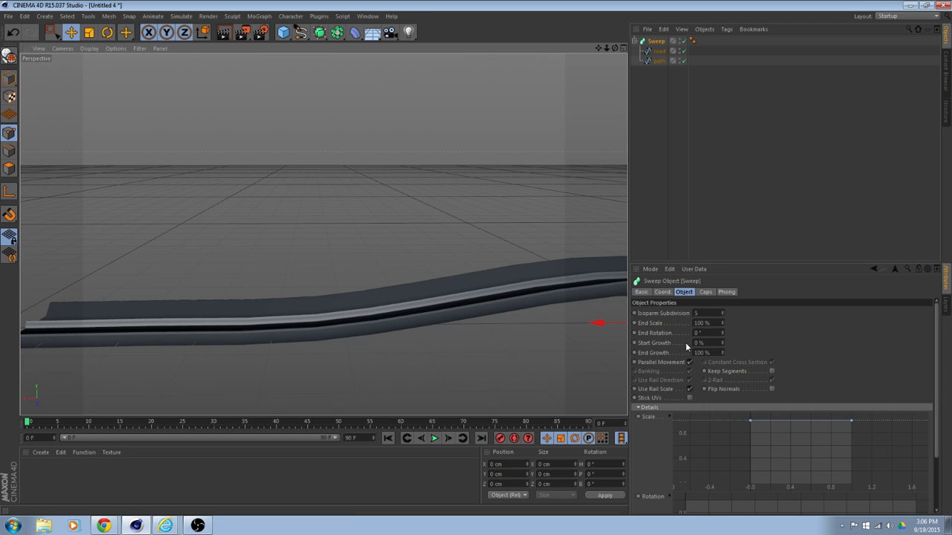
Set the Sweep's Isoparm Subdivision to 34 and show mesh lines on the shaded model
{"action": "left_click_drag", "start_coordinate": [722, 313], "coordinate": [722, 301]}
{"action": "left_click", "coordinate": [137, 48]}
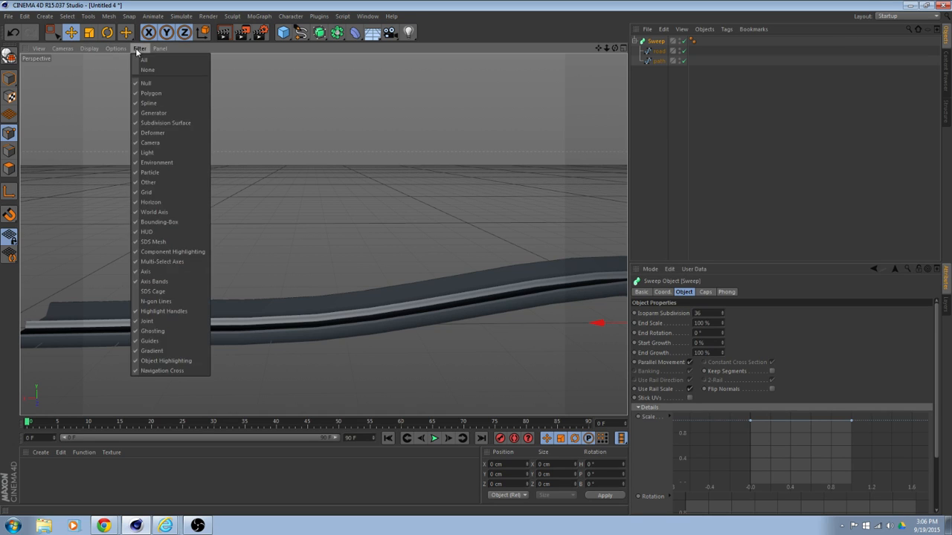
{"action": "left_click", "coordinate": [97, 73]}
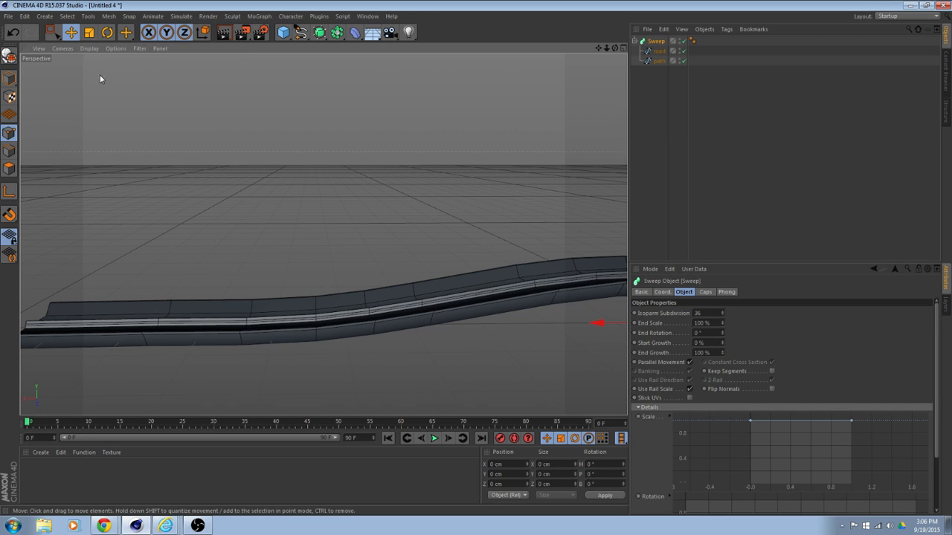
{"action": "left_click", "coordinate": [722, 316]}
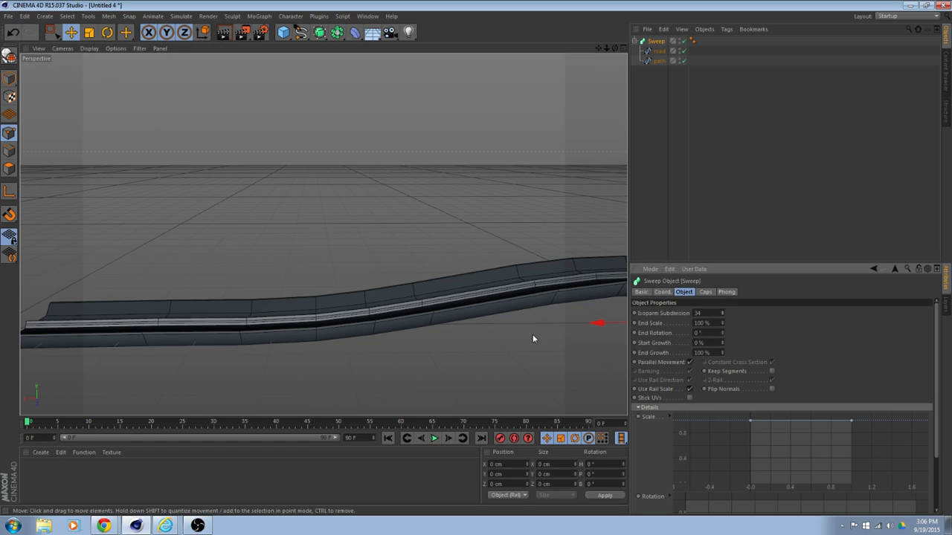
Examine the end of the swept bridge where the median barrier meets the road surface
{"action": "left_click_drag", "start_coordinate": [532, 338], "coordinate": [471, 295], "text": "alt"}
{"action": "scroll", "coordinate": [417, 264], "scroll_direction": "up", "scroll_amount": 3}
{"action": "scroll", "coordinate": [389, 317], "scroll_direction": "up", "scroll_amount": 4}
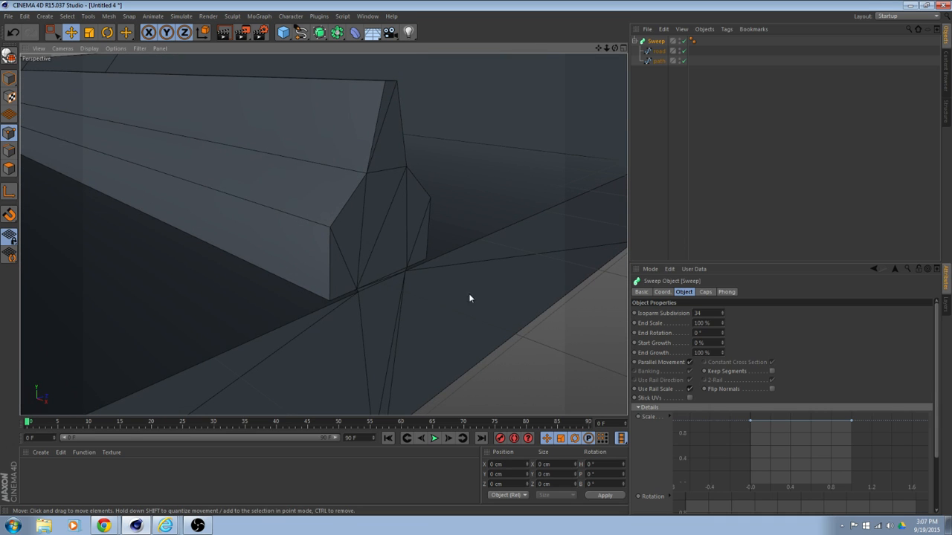
{"action": "scroll", "coordinate": [344, 292], "scroll_direction": "down", "scroll_amount": 8}
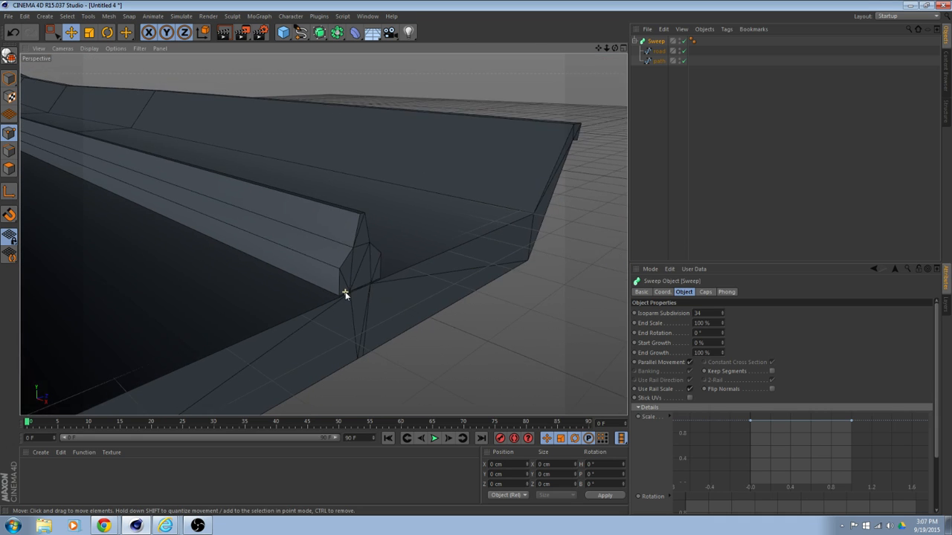
{"action": "left_click_drag", "start_coordinate": [400, 255], "coordinate": [197, 300], "text": "alt"}
{"action": "left_click_drag", "start_coordinate": [323, 234], "coordinate": [350, 216], "text": "alt"}
Disable the Sweep and move the path's starting point sideways to about Z 9454 cm
{"action": "left_click", "coordinate": [659, 62]}
{"action": "left_click_drag", "start_coordinate": [603, 127], "coordinate": [433, 216], "text": "alt"}
{"action": "scroll", "coordinate": [423, 215], "scroll_direction": "down", "scroll_amount": 3}
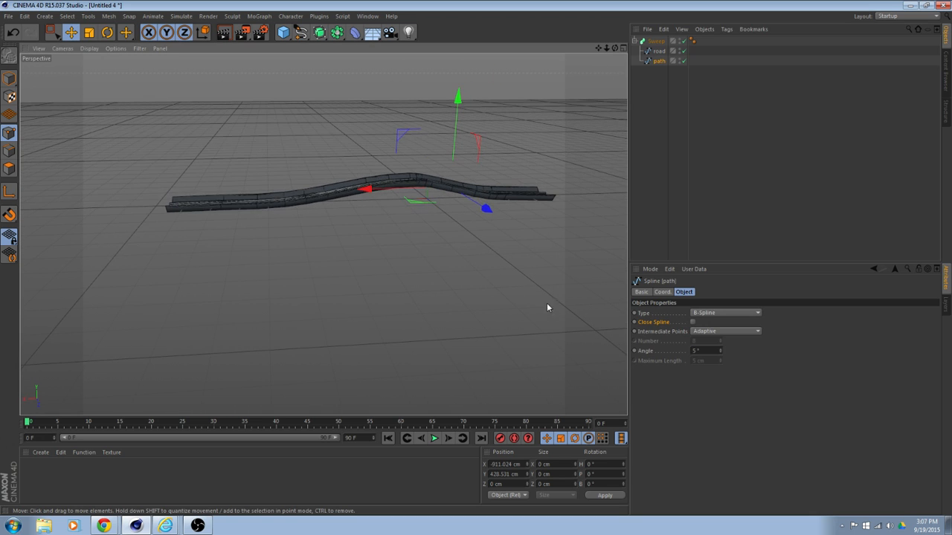
{"action": "left_click_drag", "start_coordinate": [546, 304], "coordinate": [479, 242], "text": "alt"}
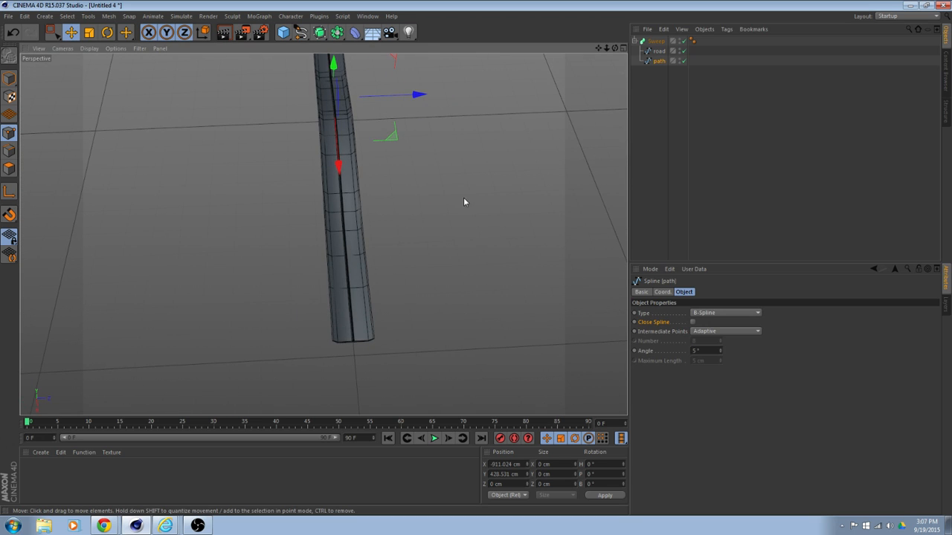
{"action": "middle_click_drag", "start_coordinate": [464, 198], "coordinate": [488, 302], "text": "alt"}
{"action": "key", "text": "q"}
{"action": "left_click", "coordinate": [349, 139]}
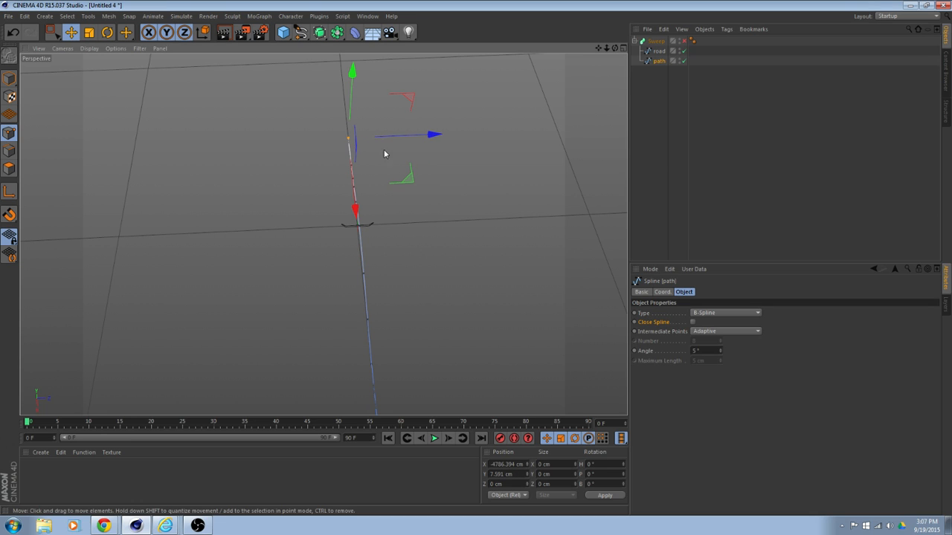
{"action": "left_click_drag", "start_coordinate": [436, 134], "coordinate": [565, 138]}
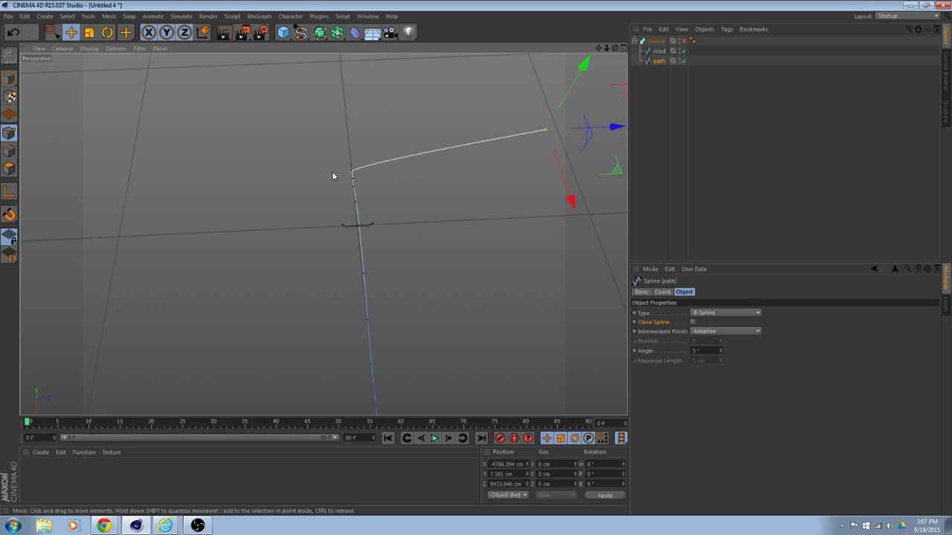
Pull two of the added points near the path's starting end sideways along Z to begin a curve
{"action": "left_click", "coordinate": [352, 167]}
{"action": "left_click_drag", "start_coordinate": [441, 161], "coordinate": [500, 161]}
{"action": "left_click_drag", "start_coordinate": [418, 240], "coordinate": [483, 187]}
{"action": "left_click", "coordinate": [352, 179]}
{"action": "left_click", "coordinate": [355, 202]}
{"action": "left_click", "coordinate": [354, 187]}
Shift the crest point at X 456 cm sideways, and move the point before it to about Z 1544 cm
{"action": "left_click", "coordinate": [357, 225]}
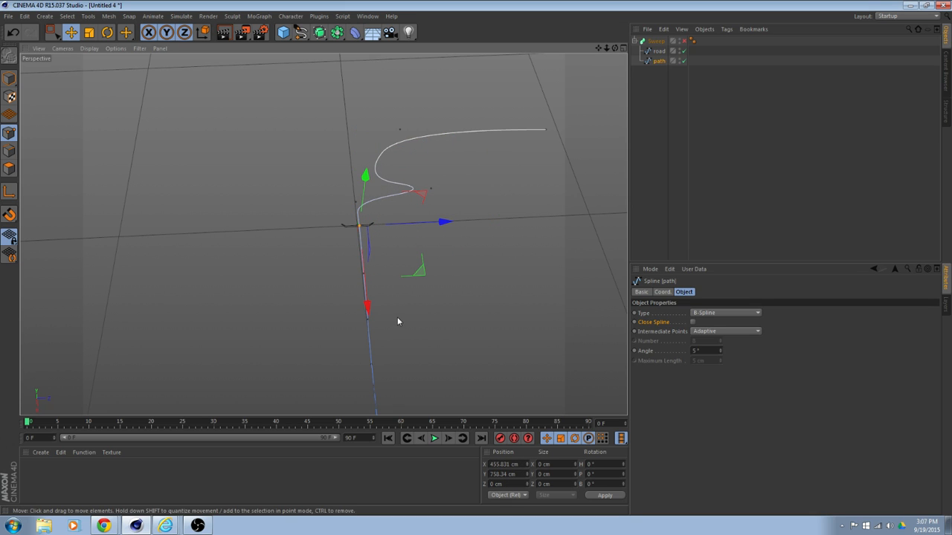
{"action": "left_click_drag", "start_coordinate": [441, 221], "coordinate": [481, 209]}
{"action": "left_click", "coordinate": [356, 202]}
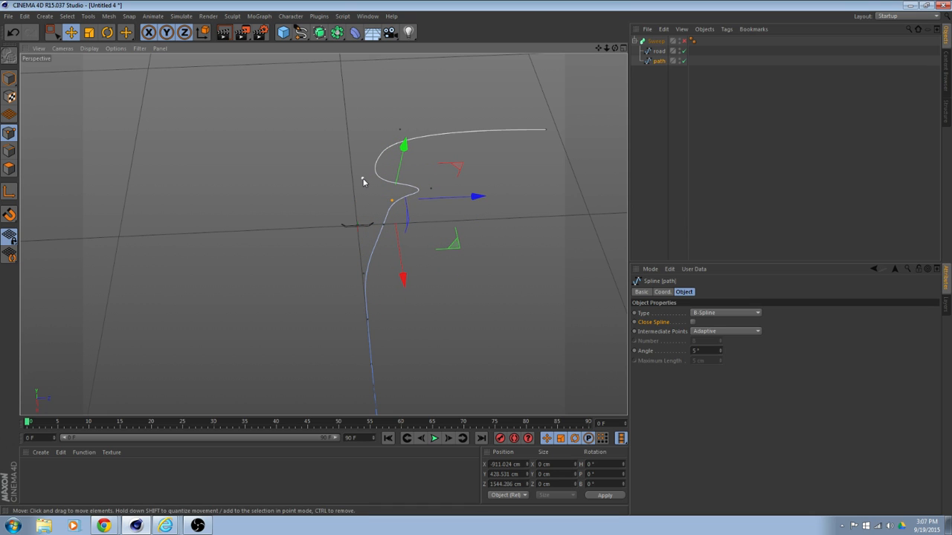
Move the two points nearest the path's start to about X -2362, Z 4579 cm and X -5120, Z 6984 cm
{"action": "left_click_drag", "start_coordinate": [362, 181], "coordinate": [423, 115]}
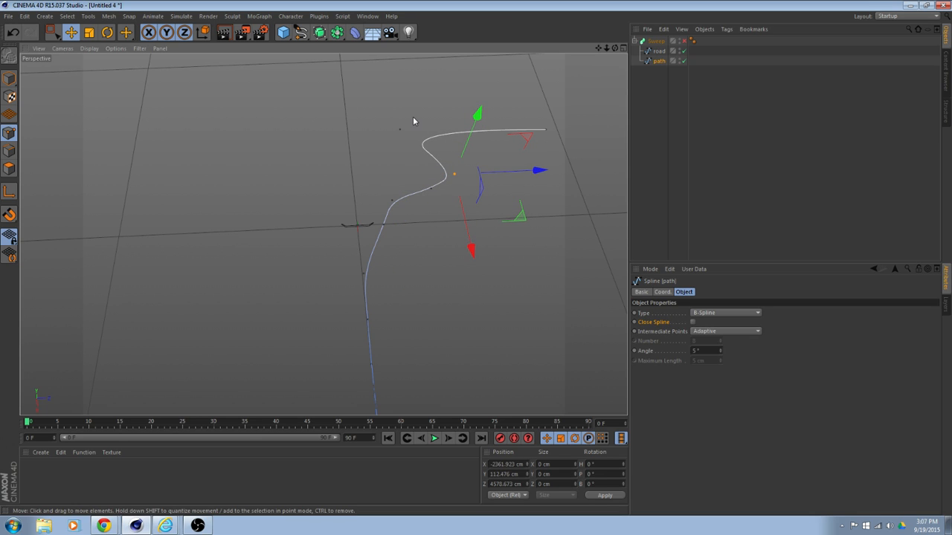
{"action": "left_click", "coordinate": [456, 141]}
{"action": "left_click_drag", "start_coordinate": [455, 141], "coordinate": [573, 141]}
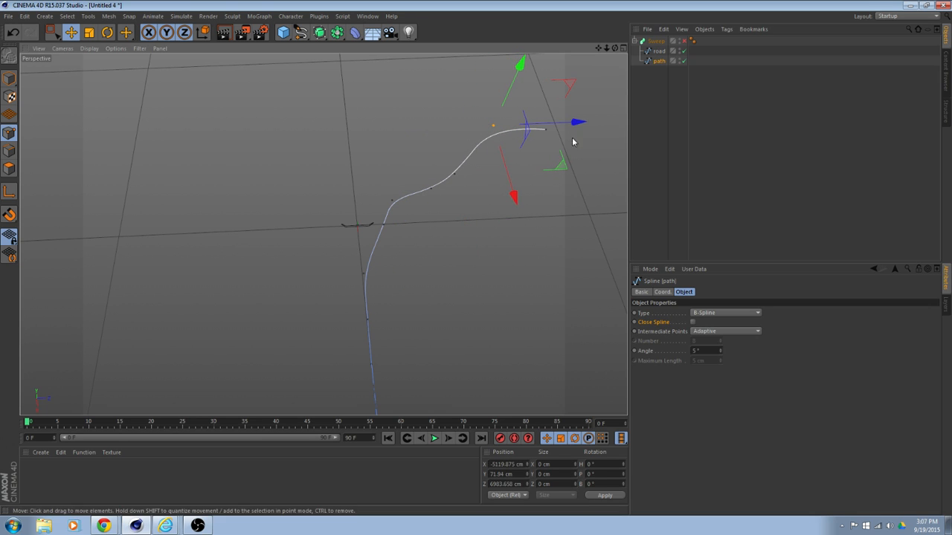
In the Top view, move the path's middle point to about X -2468 cm and the crest point to about Z 633 cm
{"action": "middle_click", "coordinate": [492, 248]}
{"action": "middle_click", "coordinate": [458, 203]}
{"action": "scroll", "coordinate": [455, 201], "scroll_direction": "down", "scroll_amount": 6}
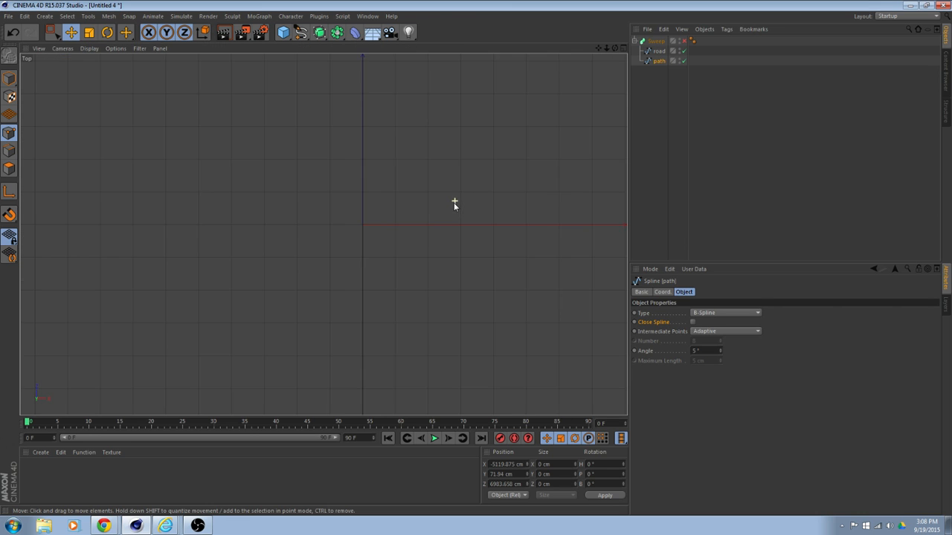
{"action": "scroll", "coordinate": [440, 185], "scroll_direction": "up", "scroll_amount": 5}
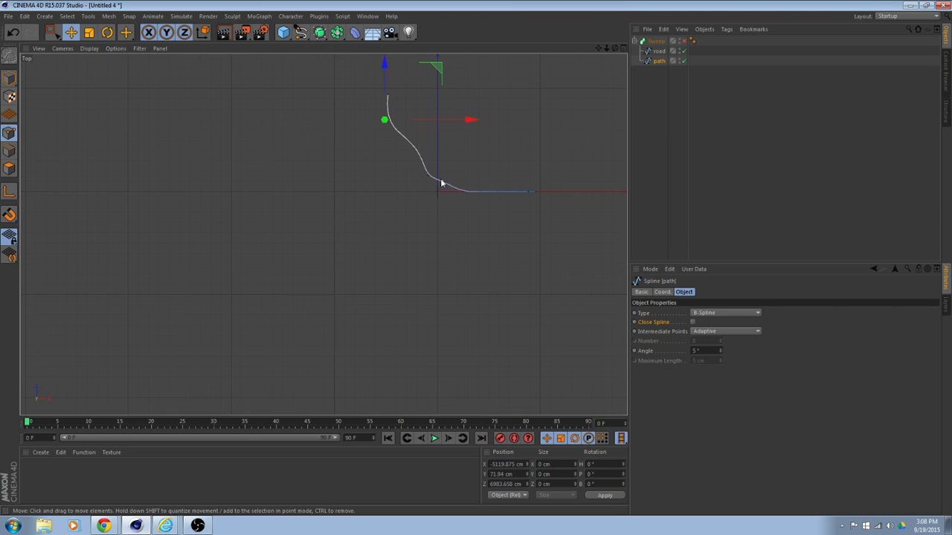
{"action": "middle_click_drag", "start_coordinate": [463, 181], "coordinate": [476, 193], "text": "alt"}
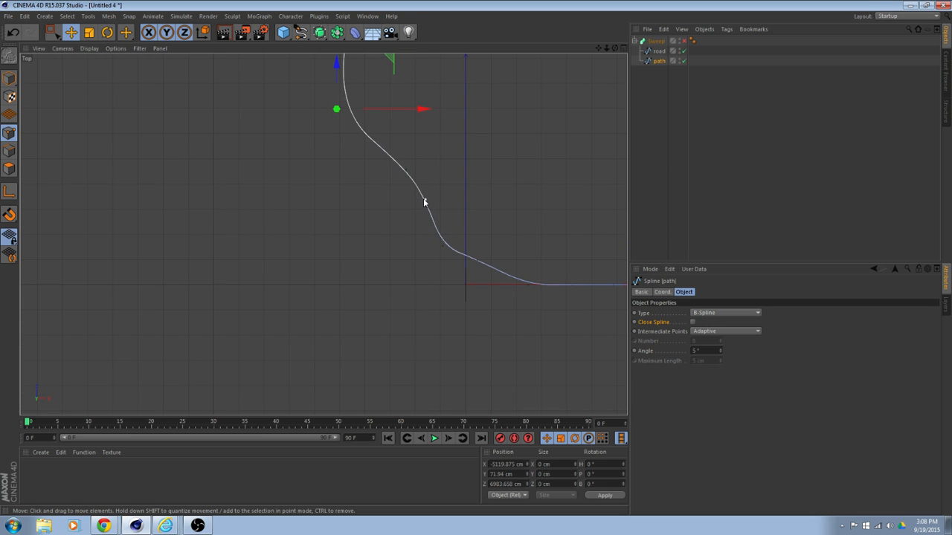
{"action": "left_click_drag", "start_coordinate": [502, 200], "coordinate": [481, 207]}
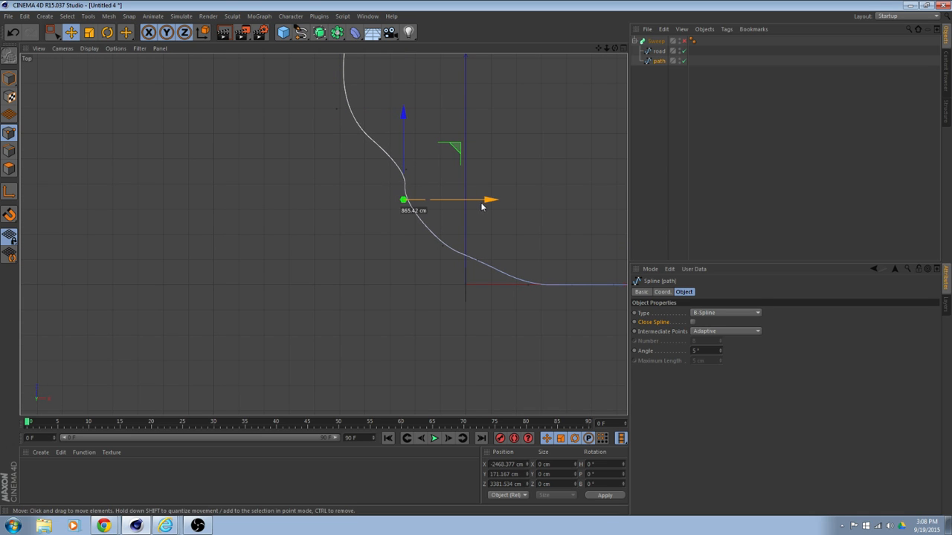
{"action": "left_click", "coordinate": [406, 170]}
{"action": "mouse_move", "coordinate": [491, 170]}
{"action": "left_mouse_down"}
{"action": "mouse_move", "coordinate": [453, 177]}
{"action": "mouse_move", "coordinate": [477, 177]}
{"action": "left_mouse_up"}
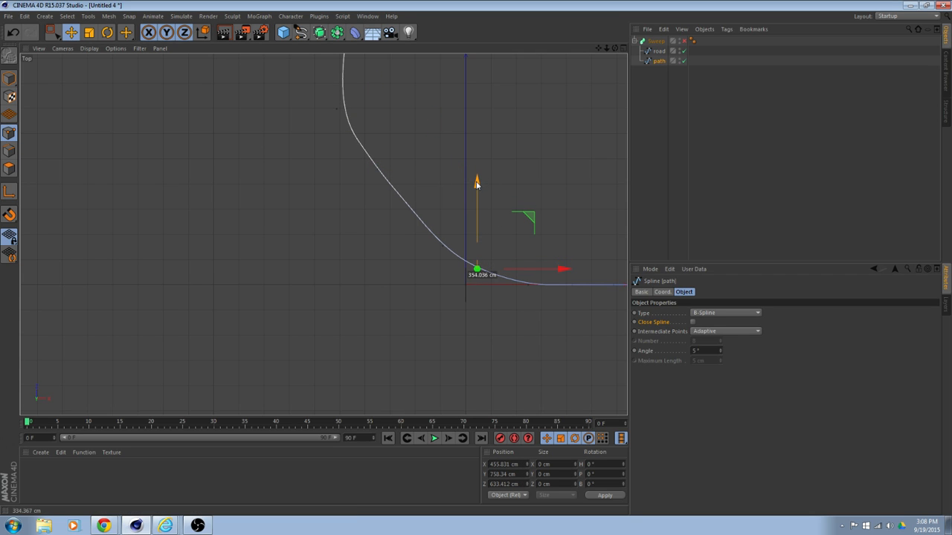
Adjust the point at Z 4579 cm to about X -3601 cm, and the next inner point to about X -2626, Z 3066 cm
{"action": "left_click", "coordinate": [378, 171]}
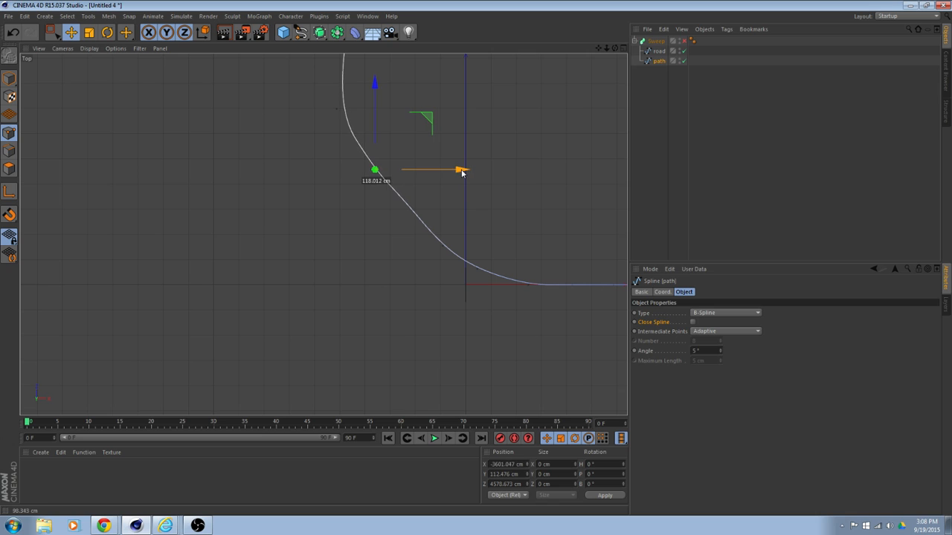
{"action": "left_click_drag", "start_coordinate": [464, 172], "coordinate": [465, 172]}
{"action": "left_click_drag", "start_coordinate": [382, 86], "coordinate": [382, 86]}
{"action": "left_click", "coordinate": [399, 200]}
{"action": "left_click_drag", "start_coordinate": [489, 200], "coordinate": [485, 200]}
{"action": "left_click_drag", "start_coordinate": [400, 115], "coordinate": [401, 124]}
Return to the Perspective view, enable the Sweep, and examine the road's curved end
{"action": "middle_click", "coordinate": [516, 153]}
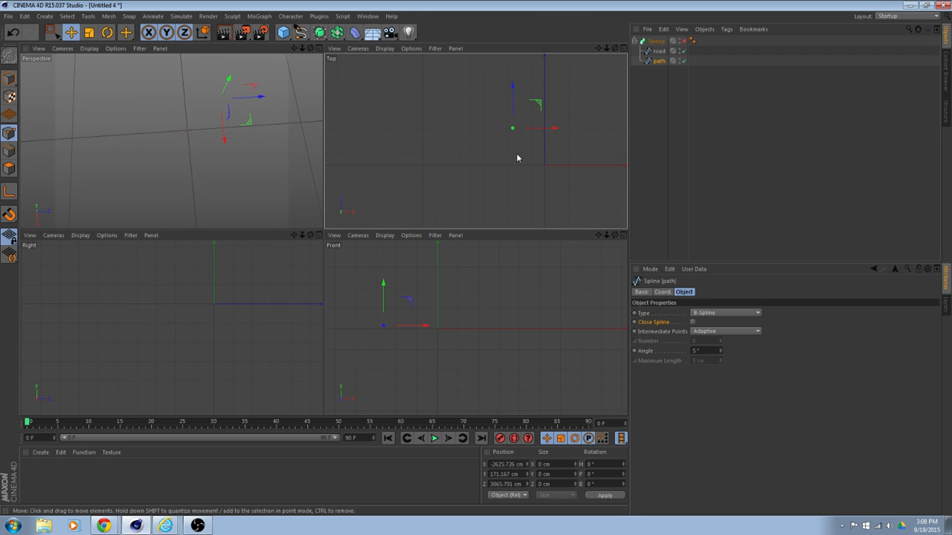
{"action": "middle_click", "coordinate": [287, 164]}
{"action": "left_click_drag", "start_coordinate": [492, 250], "coordinate": [462, 304], "text": "alt"}
{"action": "left_click", "coordinate": [683, 41]}
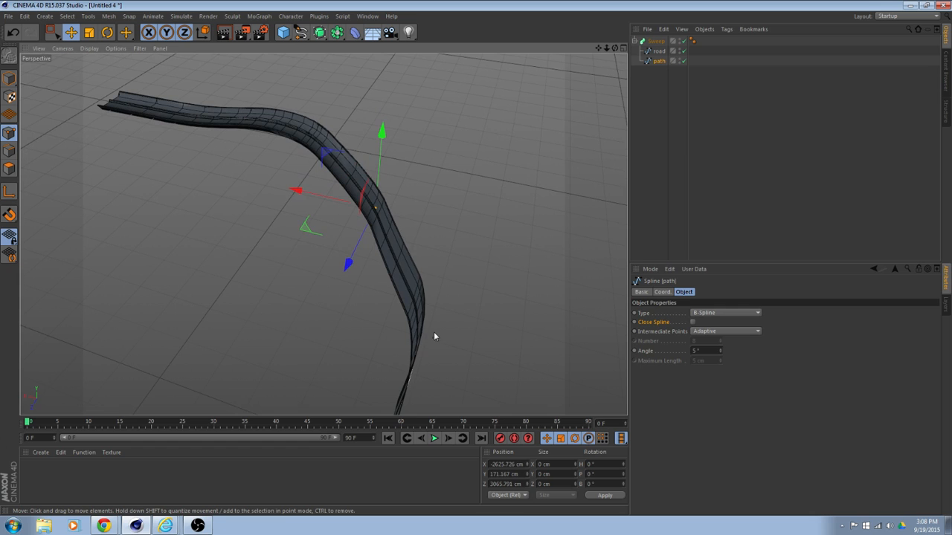
{"action": "left_click_drag", "start_coordinate": [433, 337], "coordinate": [501, 229], "text": "alt"}
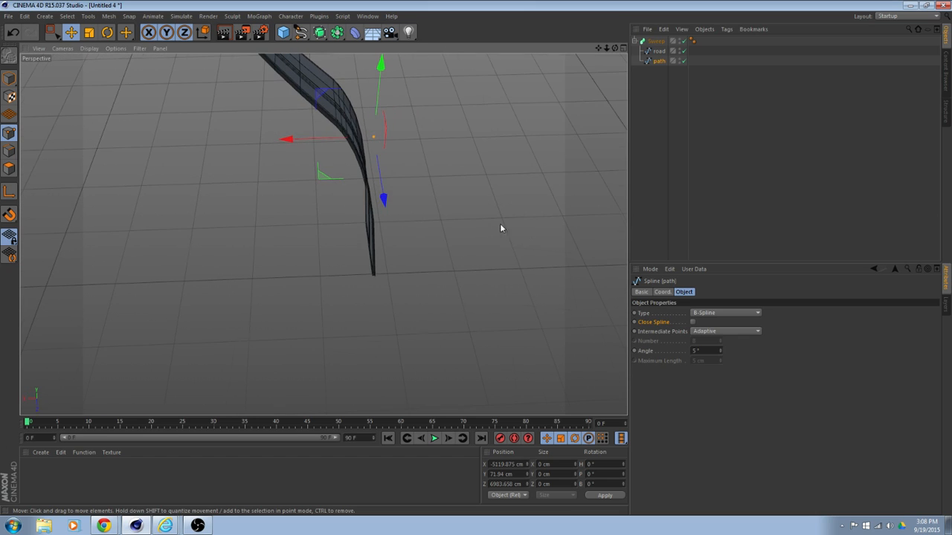
Try Close Spline on the path, turn it back off, and shift the point near the start to about X -3979 cm
{"action": "left_click", "coordinate": [693, 322]}
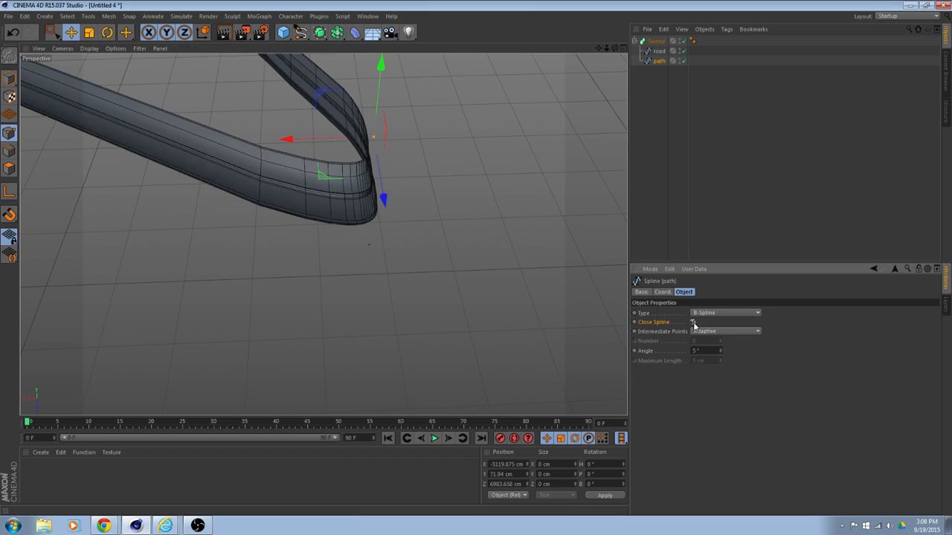
{"action": "left_click", "coordinate": [693, 322]}
{"action": "left_click_drag", "start_coordinate": [464, 227], "coordinate": [485, 217], "text": "alt"}
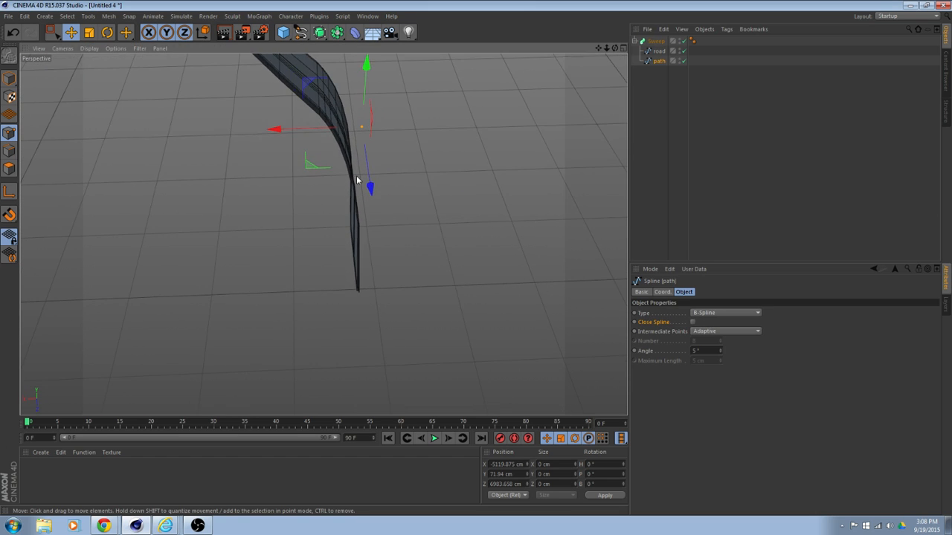
{"action": "left_click_drag", "start_coordinate": [276, 130], "coordinate": [326, 223]}
Change the path's spline type to Bezier and shift its second point to about X -4137 cm
{"action": "left_click", "coordinate": [705, 314]}
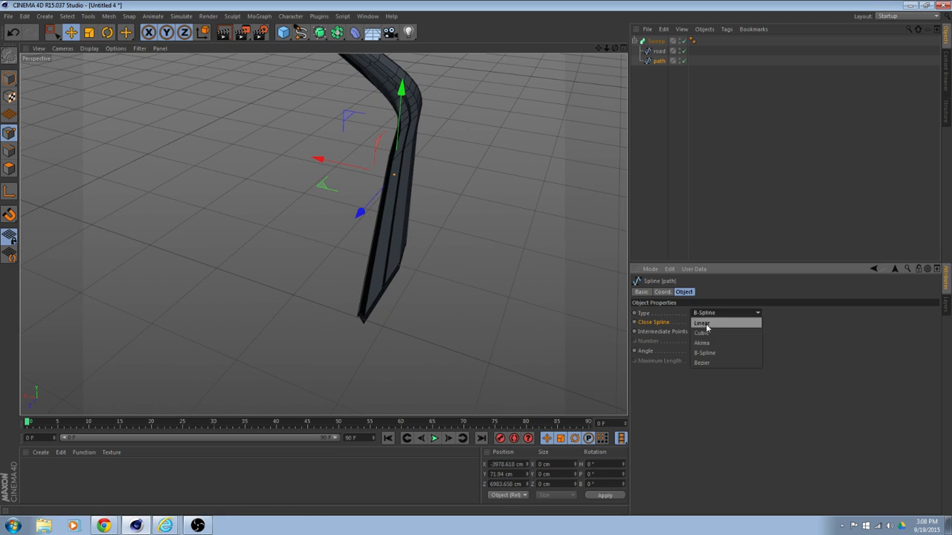
{"action": "left_click", "coordinate": [712, 362]}
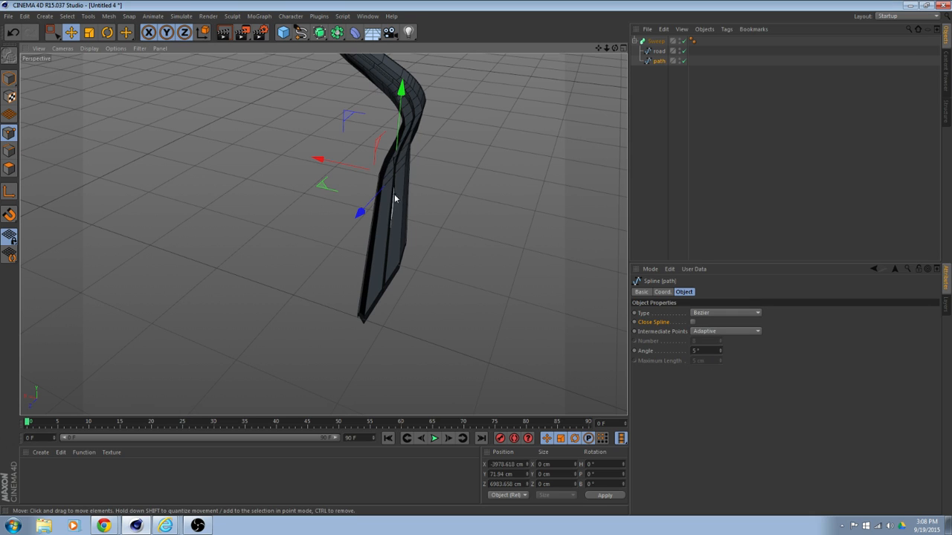
{"action": "left_click_drag", "start_coordinate": [395, 198], "coordinate": [389, 199]}
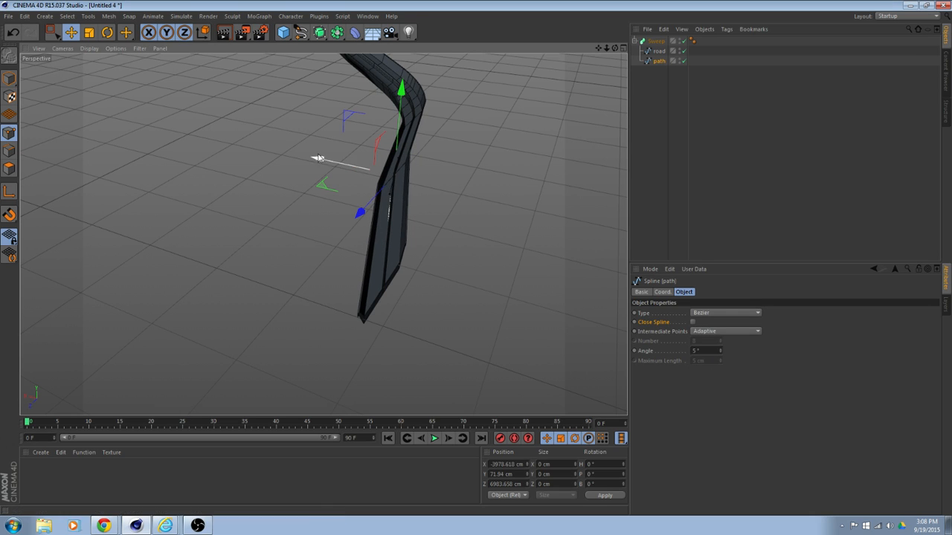
{"action": "mouse_move", "coordinate": [318, 159]}
{"action": "left_mouse_down"}
{"action": "mouse_move", "coordinate": [338, 166]}
{"action": "mouse_move", "coordinate": [328, 165]}
{"action": "left_mouse_up"}
{"action": "scroll", "coordinate": [477, 163], "scroll_direction": "up", "scroll_amount": 2}
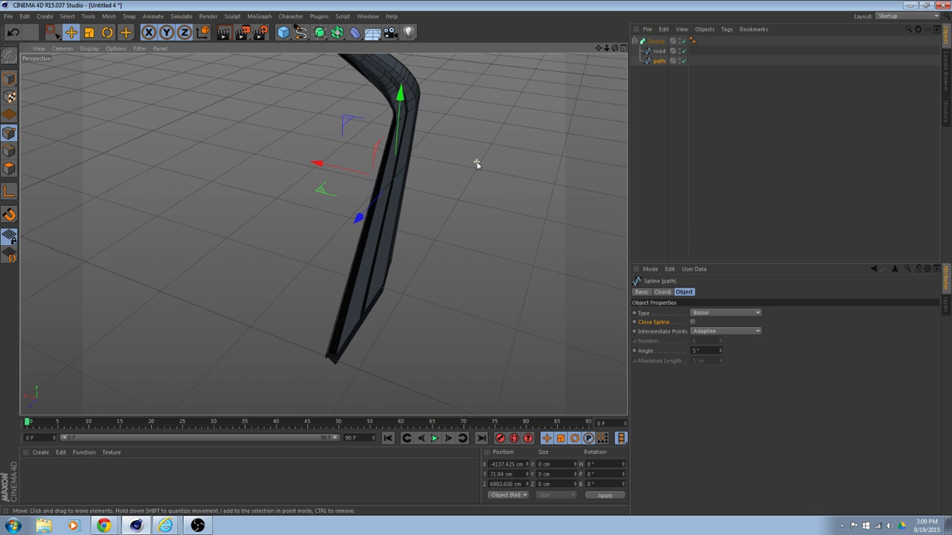
{"action": "middle_click_drag", "start_coordinate": [478, 165], "coordinate": [452, 200], "text": "alt"}
{"action": "left_click_drag", "start_coordinate": [452, 200], "coordinate": [472, 171], "text": "alt"}
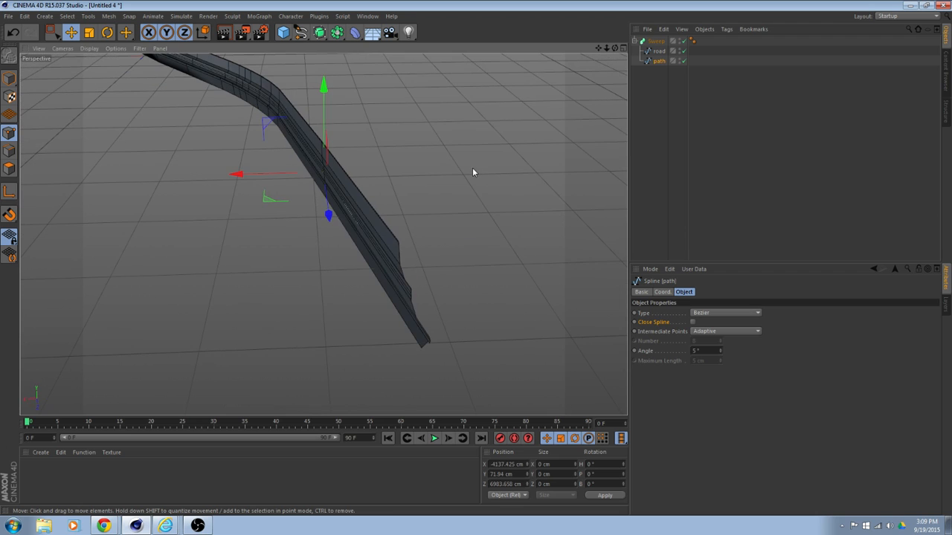
Undo the Bezier change and all sideways point moves, back to the path that only rises in height
{"action": "key", "text": "ctrl+z"}
{"action": "key", "text": "ctrl+z"}
{"action": "key", "text": "ctrl+z"}
{"action": "key", "text": "ctrl+z"}
{"action": "key", "text": "ctrl+z"}
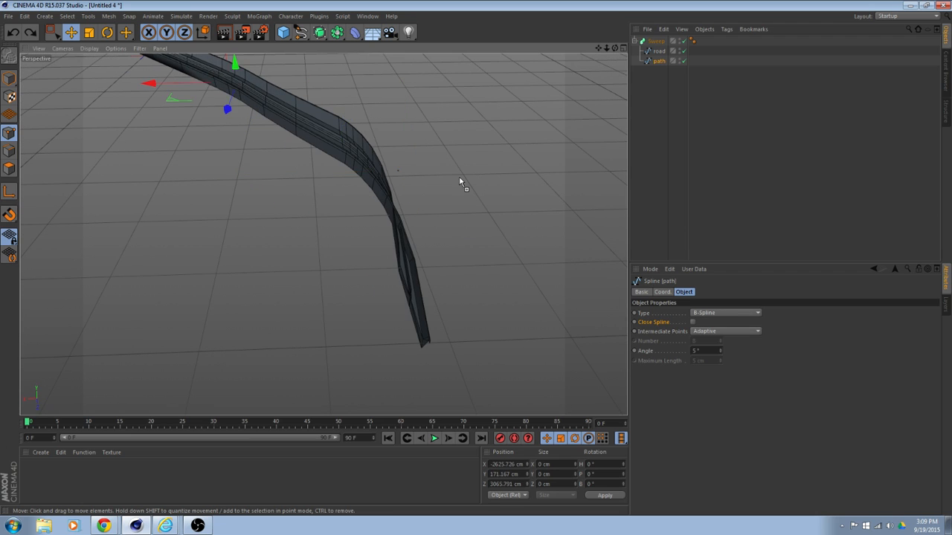
{"action": "key", "text": "ctrl+z"}
{"action": "key", "text": "ctrl+z"}
{"action": "key", "text": "ctrl+z"}
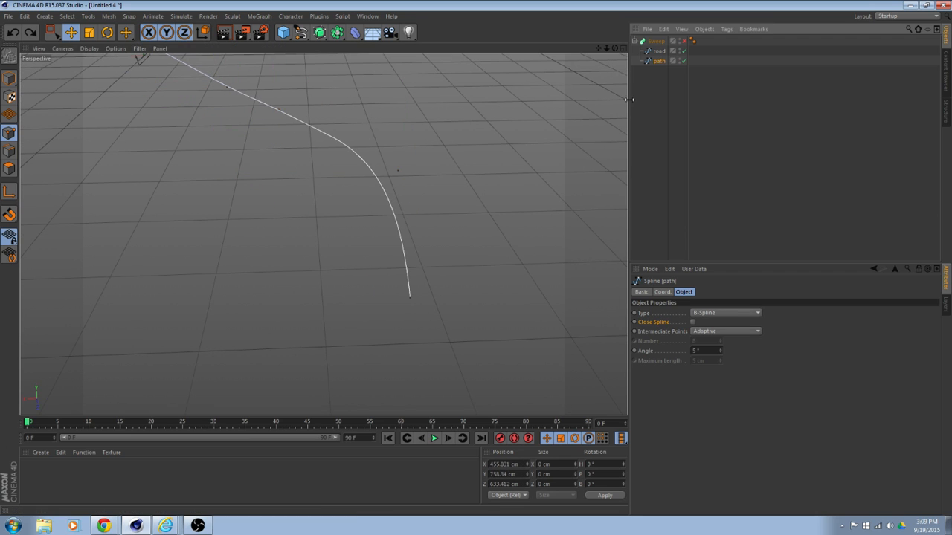
{"action": "key", "text": "ctrl+z"}
{"action": "key", "text": "ctrl+z"}
{"action": "key", "text": "ctrl+z"}
{"action": "key", "text": "ctrl+z"}
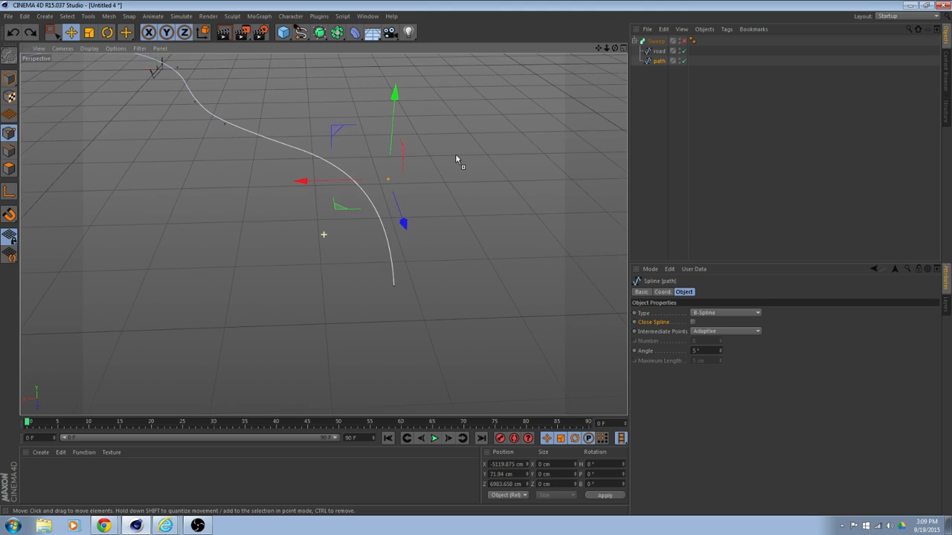
{"action": "key", "text": "ctrl+z"}
{"action": "key", "text": "ctrl+z"}
{"action": "key", "text": "ctrl+z"}
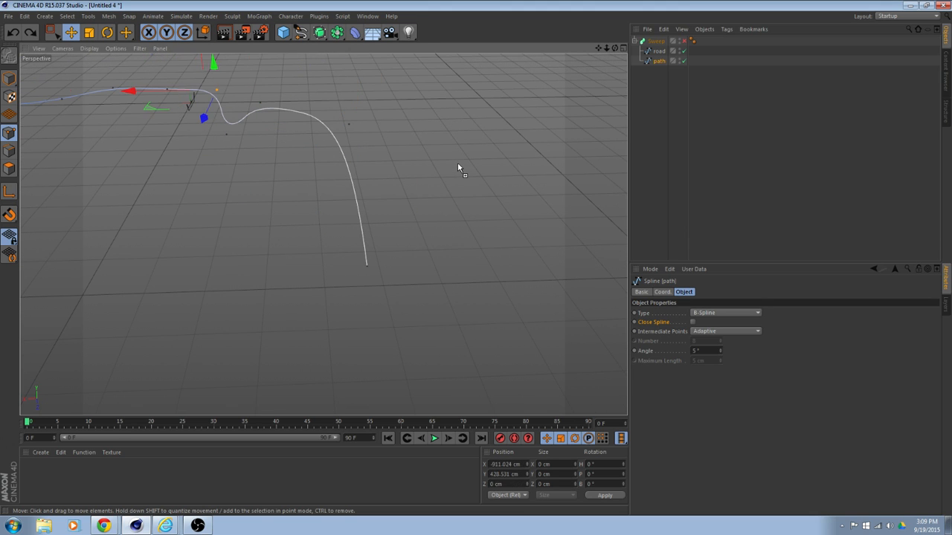
{"action": "key", "text": "ctrl+z"}
{"action": "key", "text": "ctrl+z"}
{"action": "key", "text": "ctrl+z"}
{"action": "key", "text": "ctrl+z"}
{"action": "key", "text": "ctrl+z"}
{"action": "key", "text": "ctrl+z"}
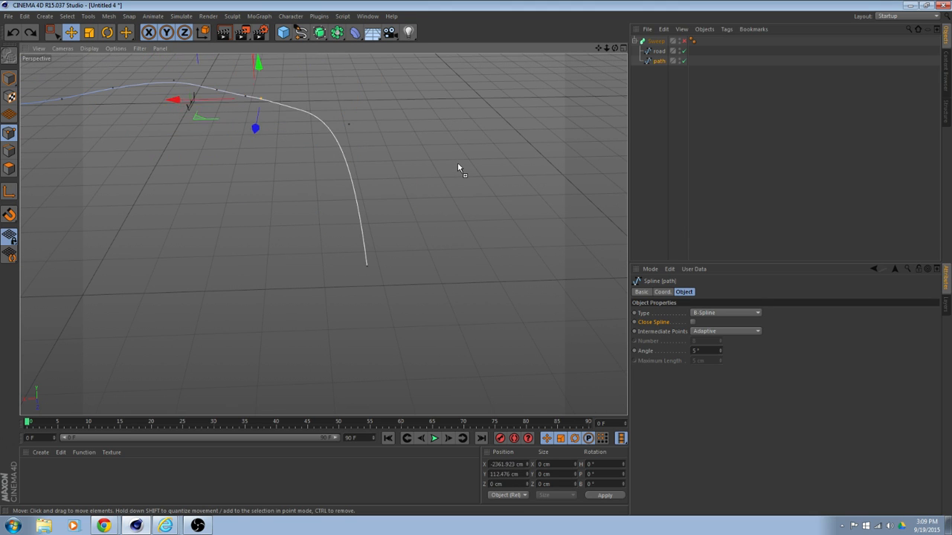
{"action": "key", "text": "ctrl+z"}
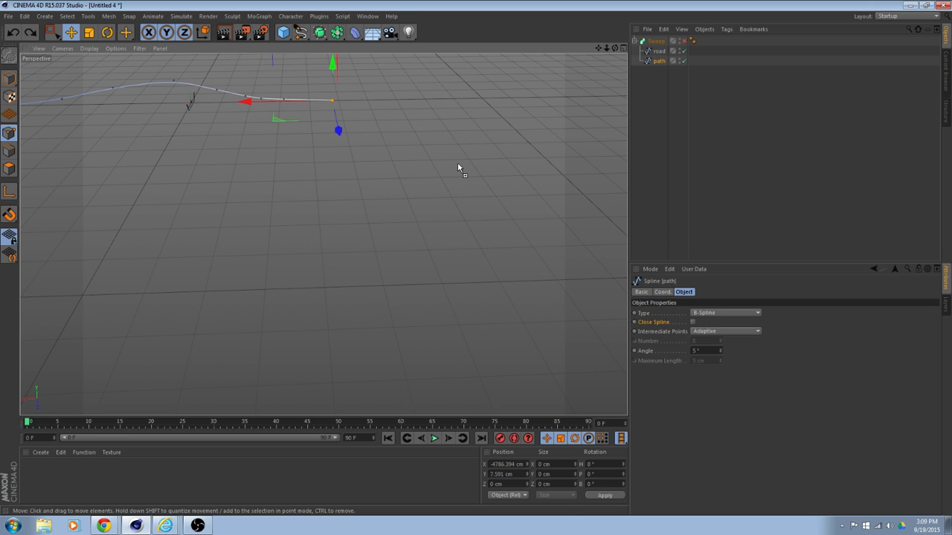
Enable the Sweep again and inspect the raised road from above and below
{"action": "mouse_move", "coordinate": [168, 175]}
{"action": "left_mouse_down", "text": "alt"}
{"action": "mouse_move", "coordinate": [254, 132]}
{"action": "mouse_move", "coordinate": [170, 172]}
{"action": "left_mouse_up", "text": "alt"}
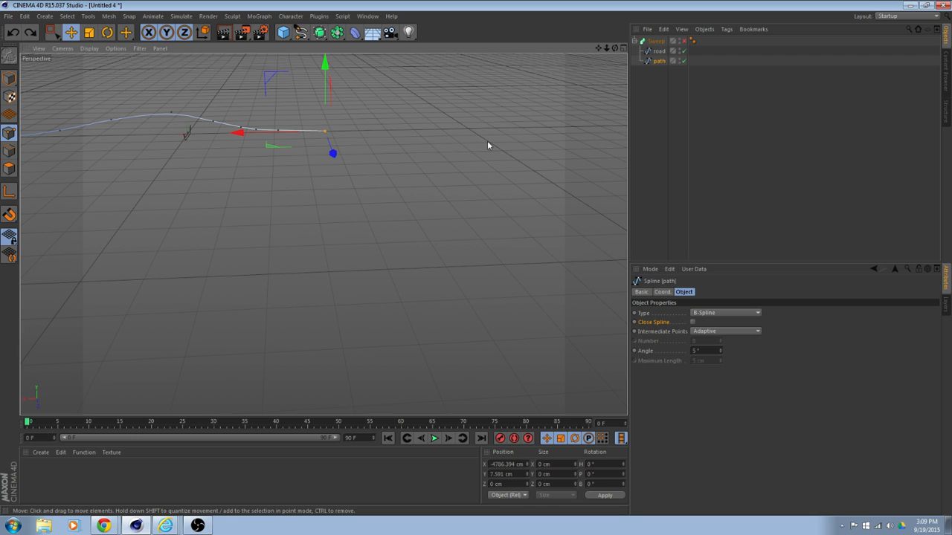
{"action": "left_click_drag", "start_coordinate": [488, 142], "coordinate": [331, 137], "text": "alt"}
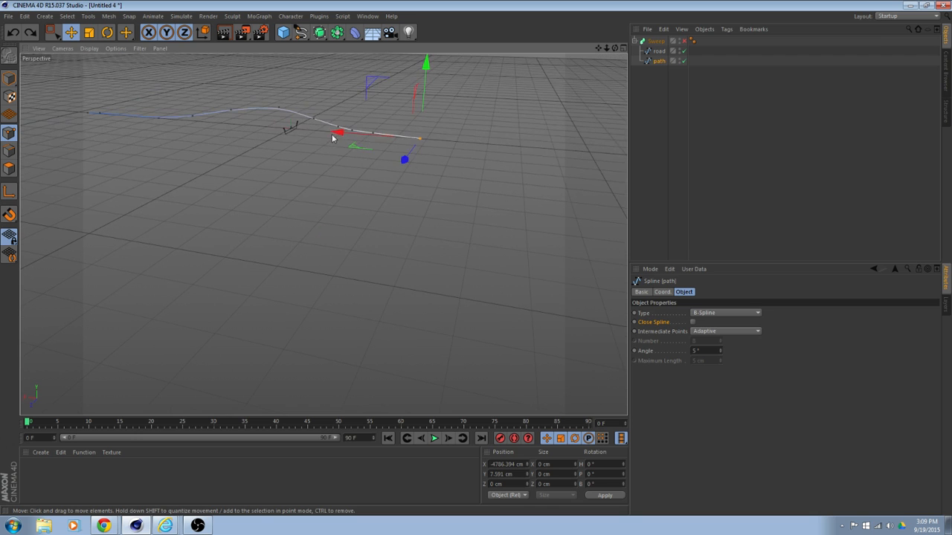
{"action": "left_click", "coordinate": [684, 41]}
{"action": "middle_click_drag", "start_coordinate": [283, 135], "coordinate": [323, 233], "text": "alt"}
{"action": "left_click_drag", "start_coordinate": [323, 234], "coordinate": [417, 274], "text": "alt"}
{"action": "scroll", "coordinate": [388, 237], "scroll_direction": "up", "scroll_amount": 4}
{"action": "scroll", "coordinate": [388, 236], "scroll_direction": "up", "scroll_amount": 5}
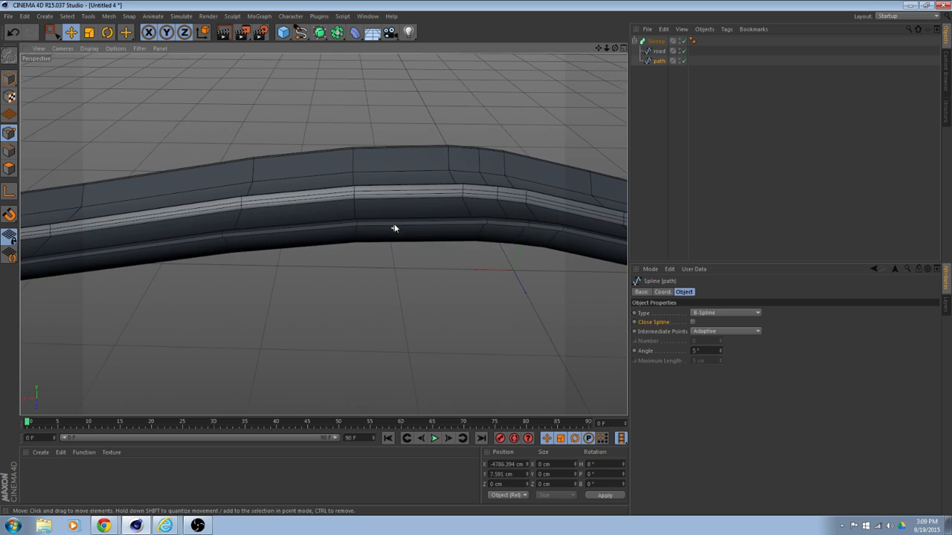
{"action": "left_click_drag", "start_coordinate": [395, 228], "coordinate": [454, 145], "text": "alt"}
Select the Sweep, road and path objects and create a new layer from the selection
{"action": "left_click", "coordinate": [947, 307]}
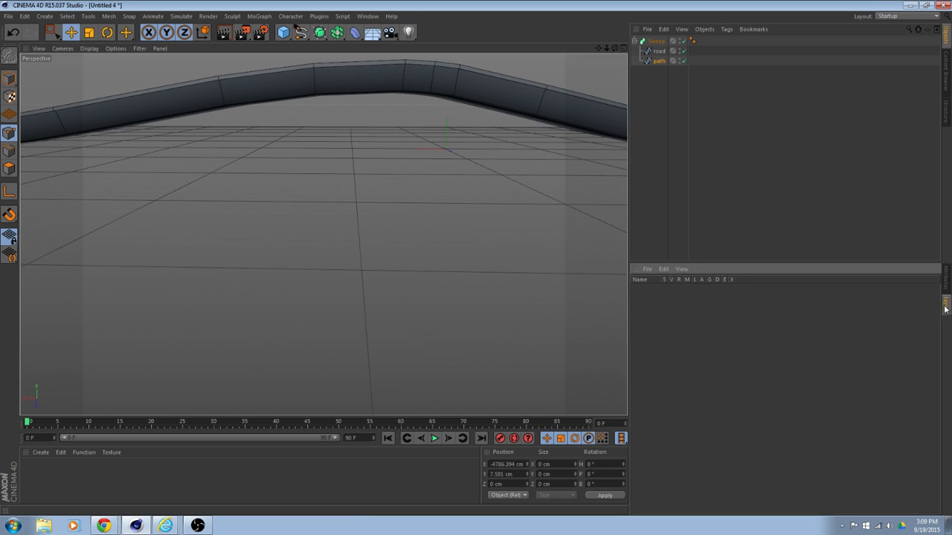
{"action": "left_click", "coordinate": [646, 270]}
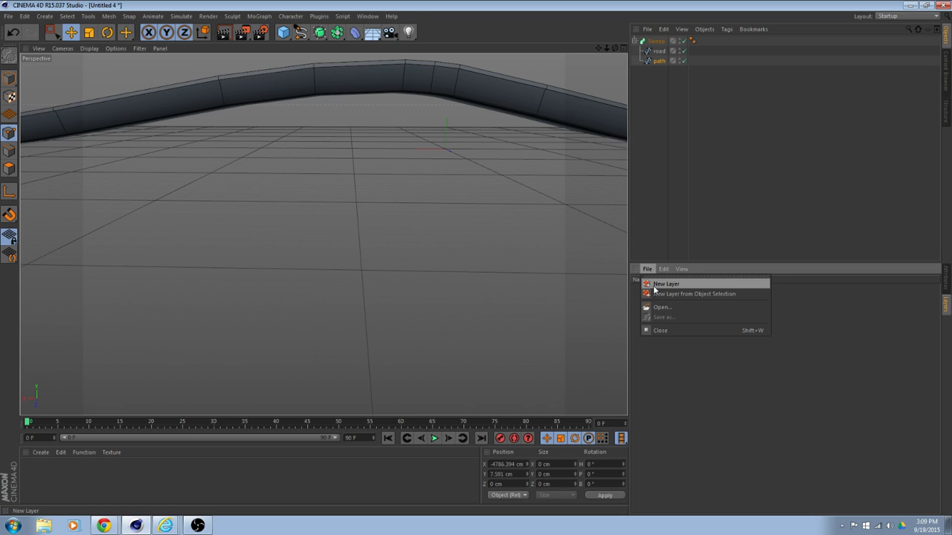
{"action": "left_click", "coordinate": [650, 114]}
{"action": "left_click_drag", "start_coordinate": [662, 102], "coordinate": [649, 40]}
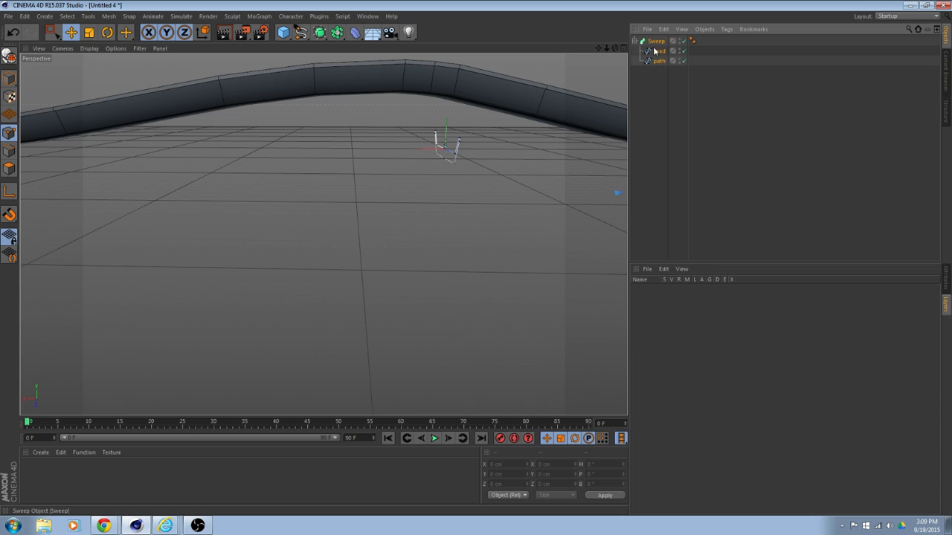
{"action": "left_click", "coordinate": [647, 269]}
{"action": "left_click", "coordinate": [684, 291]}
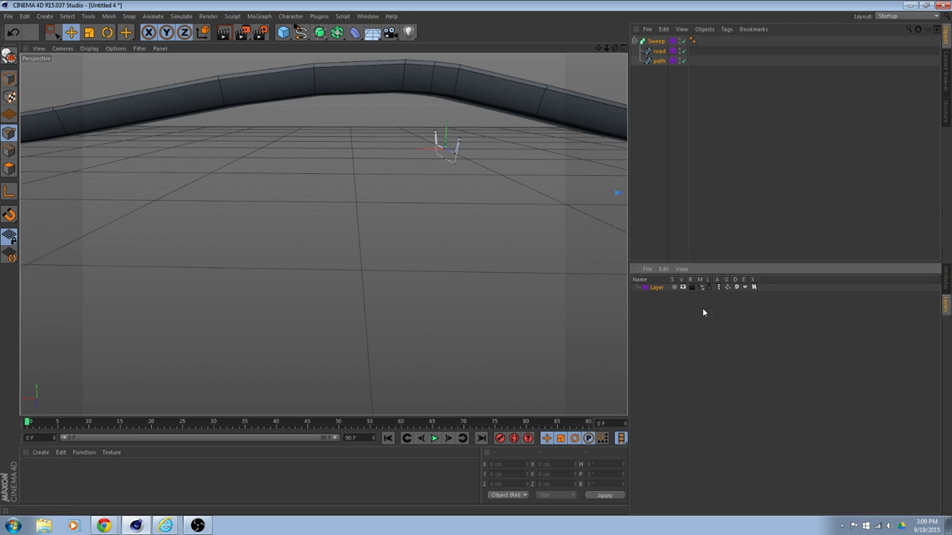
Hide the new layer in the viewport and switch to the Right view
{"action": "left_click", "coordinate": [683, 287]}
{"action": "scroll", "coordinate": [441, 215], "scroll_direction": "up", "scroll_amount": 3}
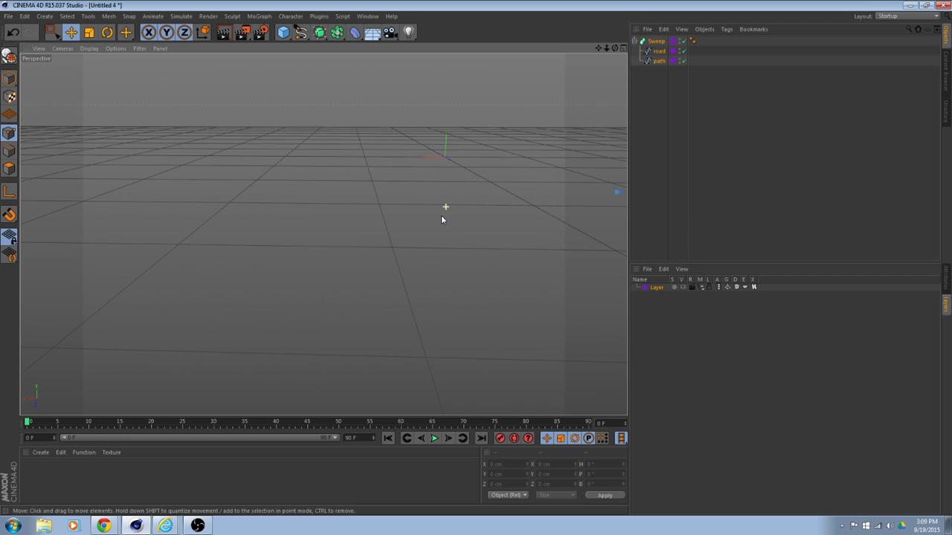
{"action": "middle_click", "coordinate": [428, 211]}
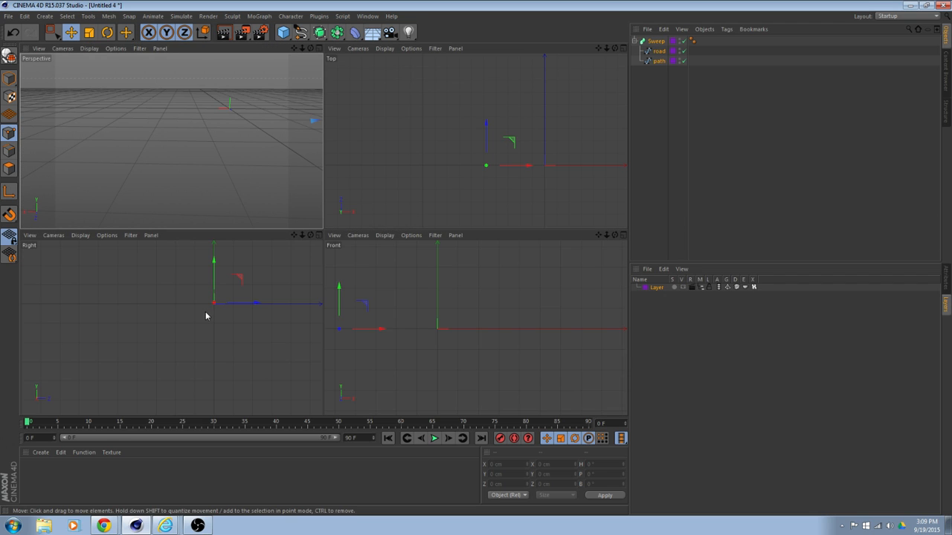
{"action": "left_click", "coordinate": [222, 342]}
{"action": "middle_click", "coordinate": [237, 328]}
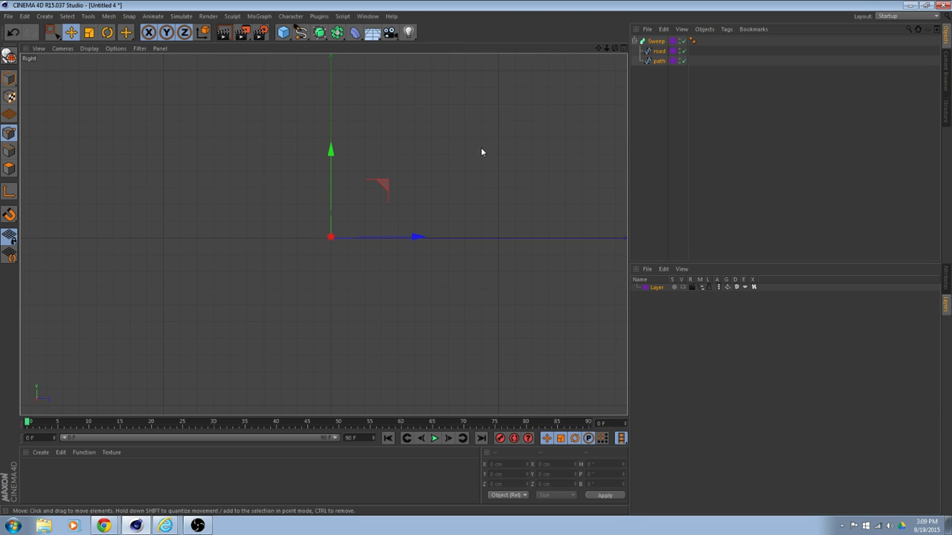
Show the layer in the viewport again and frame the road's cross-section in the Right view
{"action": "left_click", "coordinate": [685, 289]}
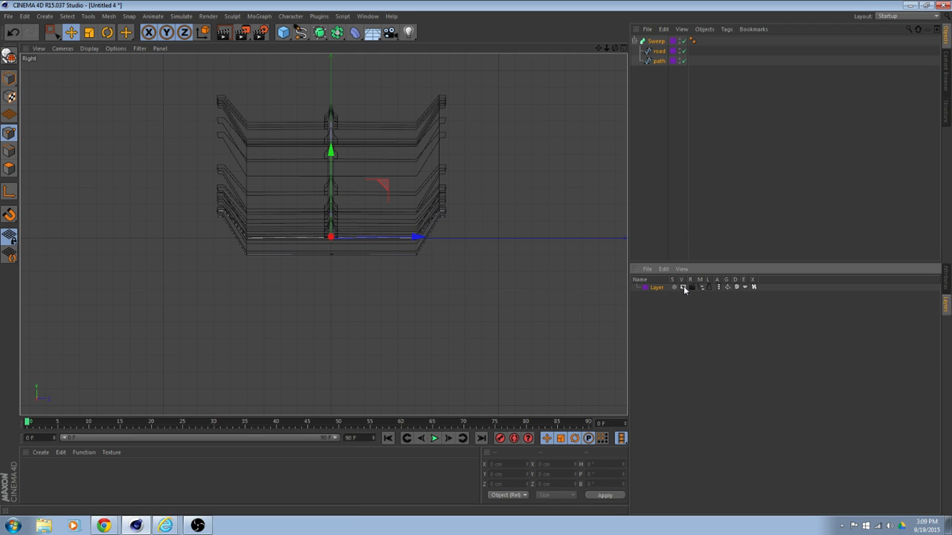
{"action": "scroll", "coordinate": [481, 242], "scroll_direction": "up", "scroll_amount": 5}
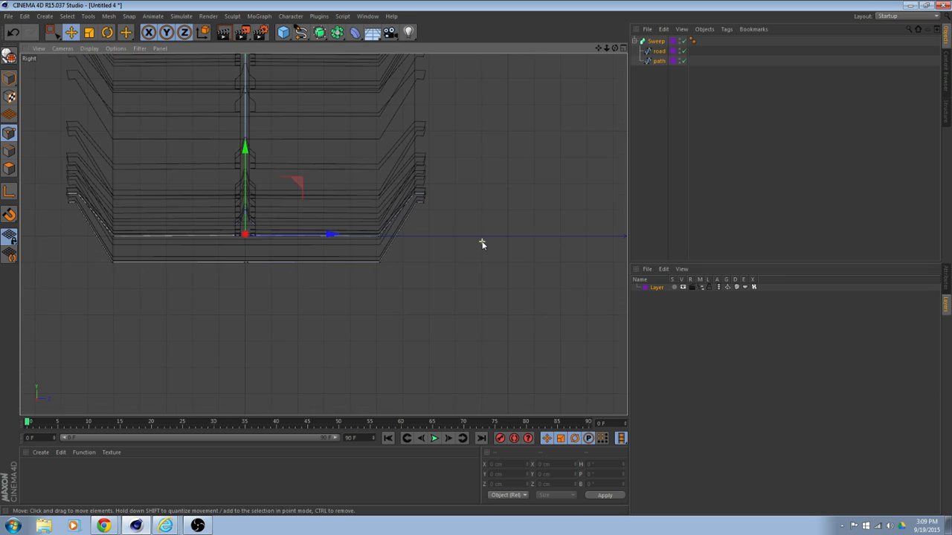
{"action": "middle_click_drag", "start_coordinate": [442, 168], "coordinate": [594, 196], "text": "alt"}
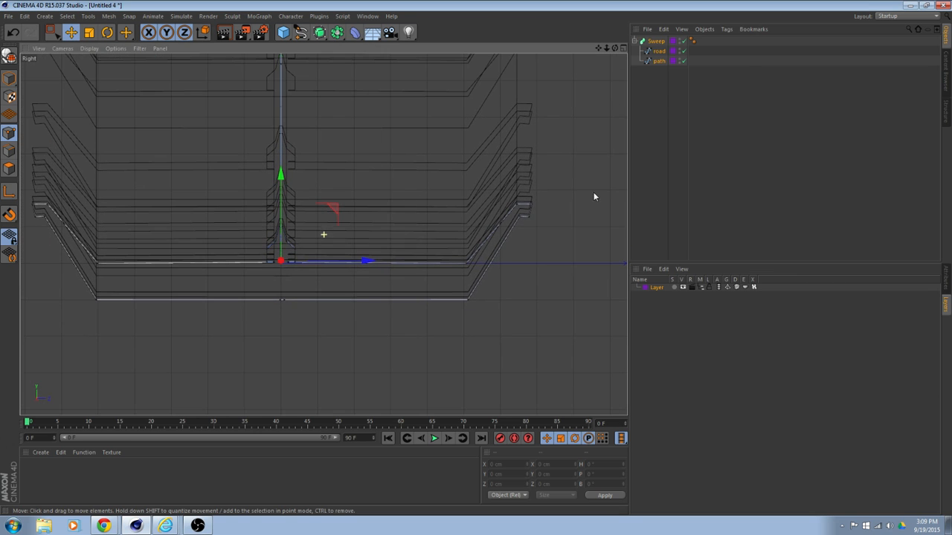
Disable the Sweep, frame the bare road profile in the Right view and clear the object selection
{"action": "left_click", "coordinate": [683, 41]}
{"action": "middle_click_drag", "start_coordinate": [448, 188], "coordinate": [514, 130], "text": "alt"}
{"action": "scroll", "coordinate": [398, 258], "scroll_direction": "down", "scroll_amount": 3}
{"action": "scroll", "coordinate": [410, 264], "scroll_direction": "down", "scroll_amount": 2}
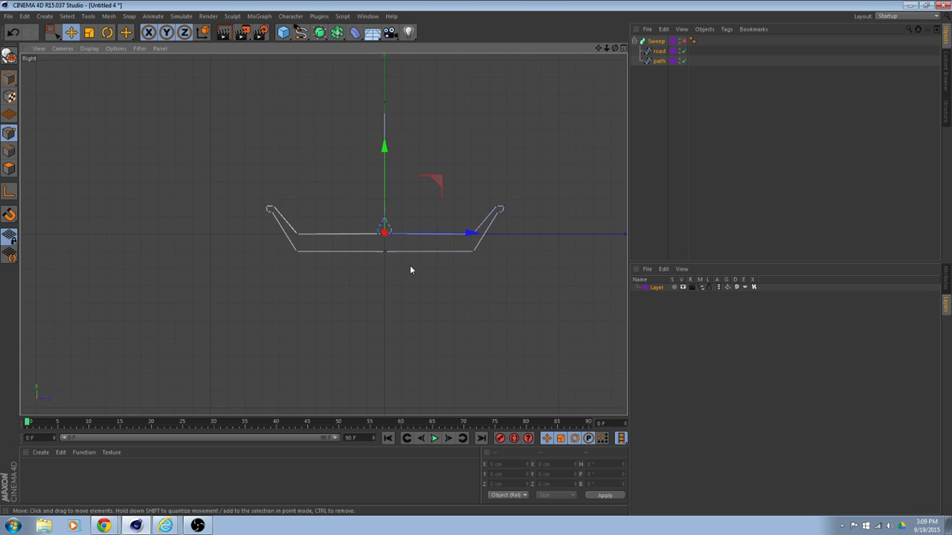
{"action": "scroll", "coordinate": [410, 265], "scroll_direction": "up", "scroll_amount": 5}
{"action": "middle_click_drag", "start_coordinate": [435, 239], "coordinate": [443, 205], "text": "alt"}
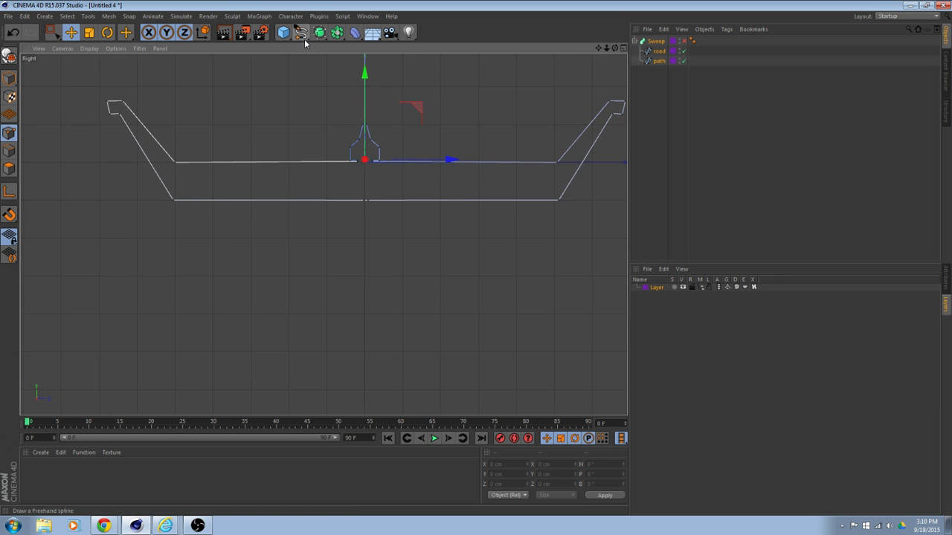
{"action": "left_click", "coordinate": [617, 95]}
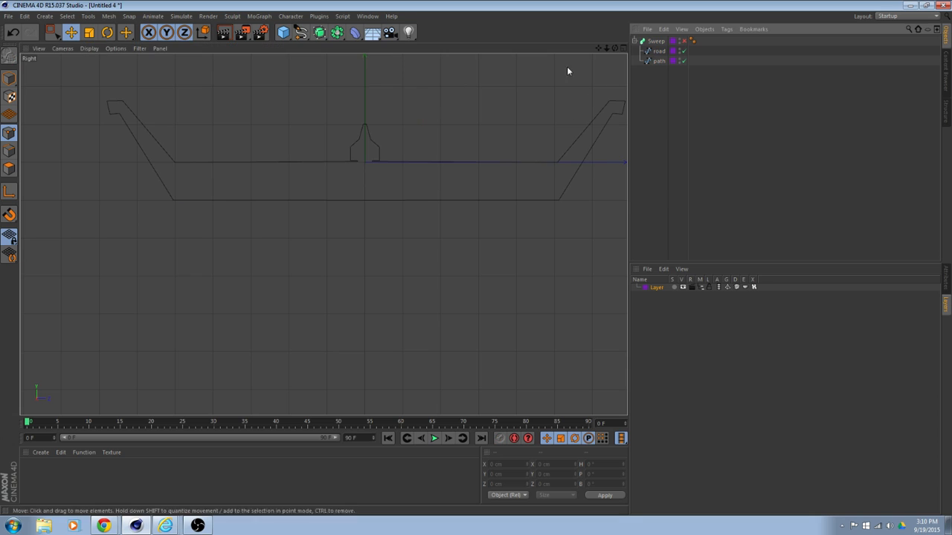
Draw a seven-point Linear spline for the support's half outline, from about Y -499 cm up into the road deck and through a V-shaped dip
{"action": "left_click", "coordinate": [299, 33]}
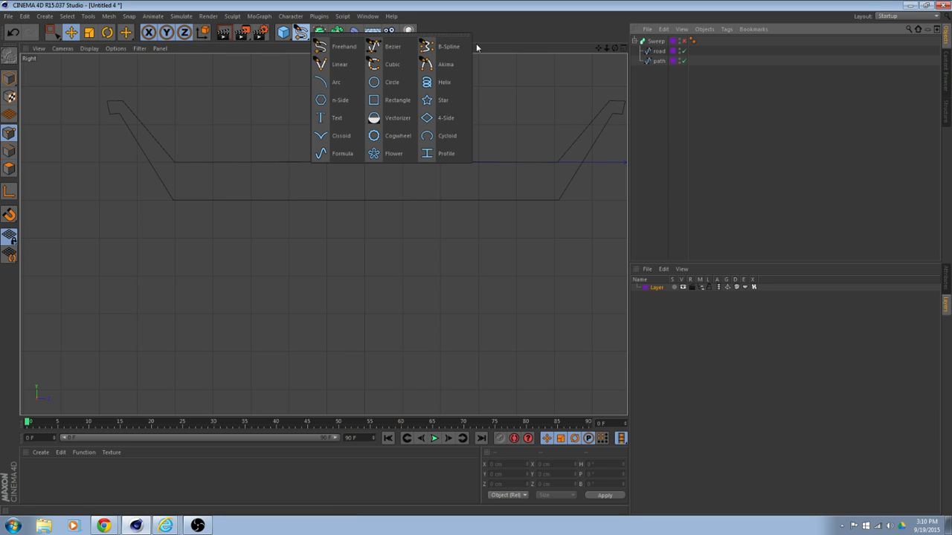
{"action": "left_click", "coordinate": [335, 64]}
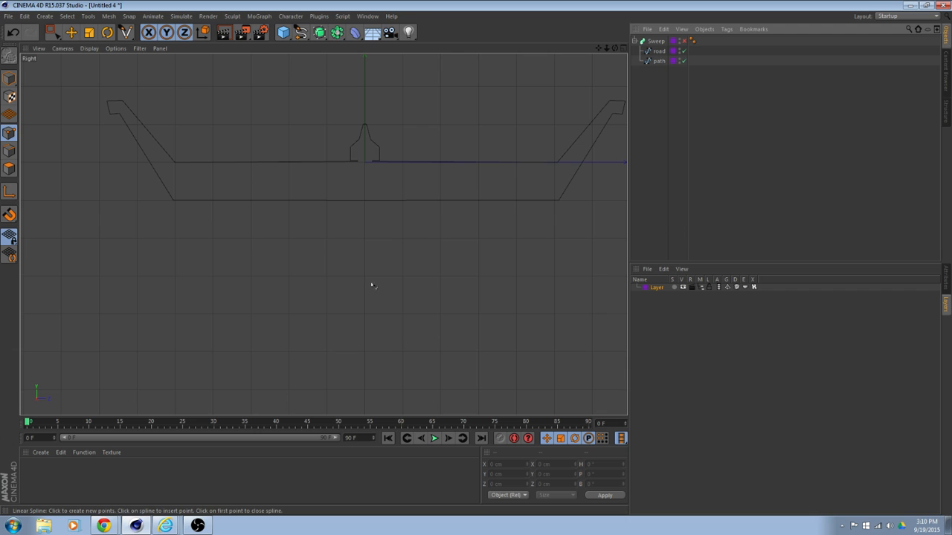
{"action": "middle_click_drag", "start_coordinate": [372, 286], "coordinate": [399, 211], "text": "alt"}
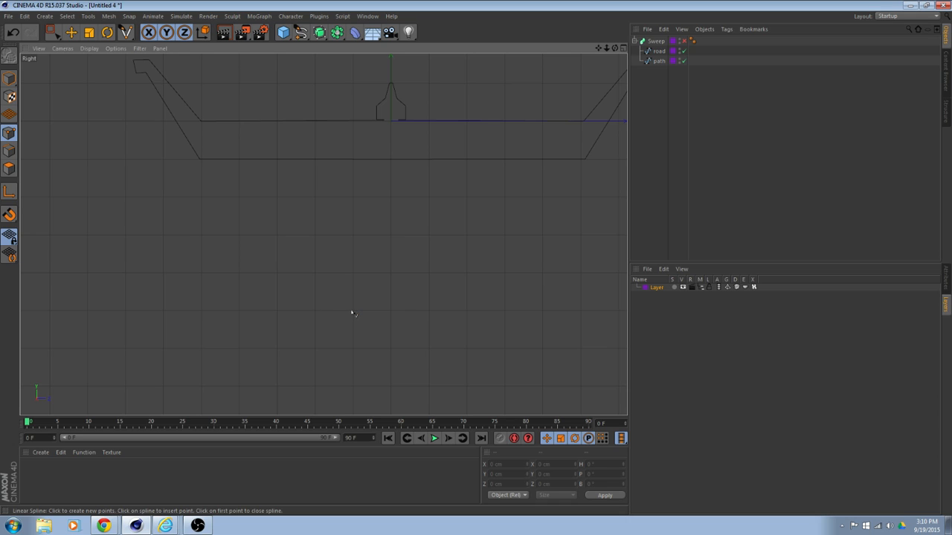
{"action": "left_click", "coordinate": [314, 313]}
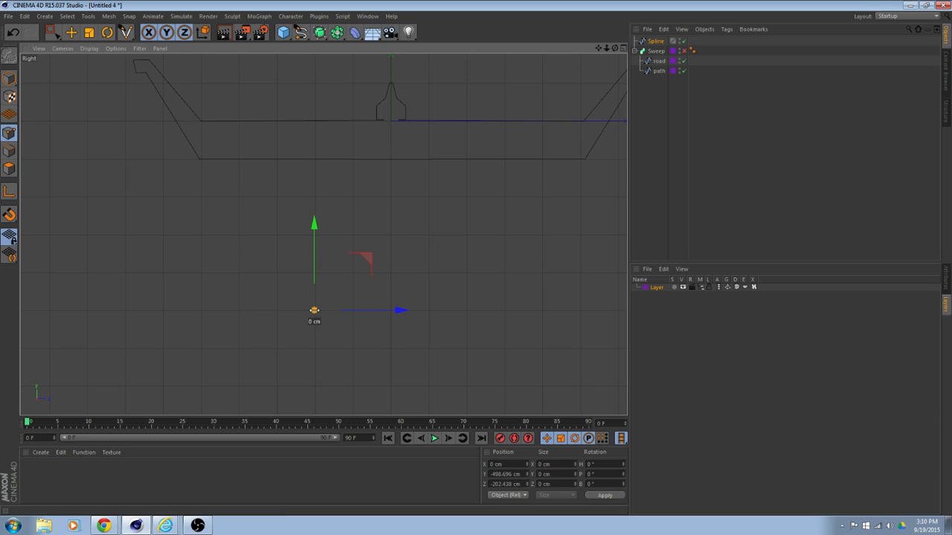
{"action": "left_click", "coordinate": [309, 237]}
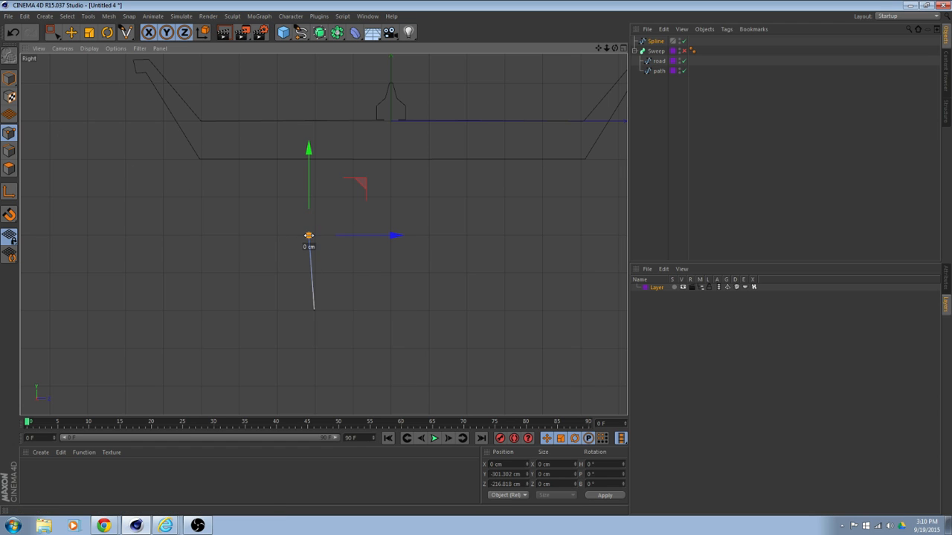
{"action": "left_click", "coordinate": [239, 198]}
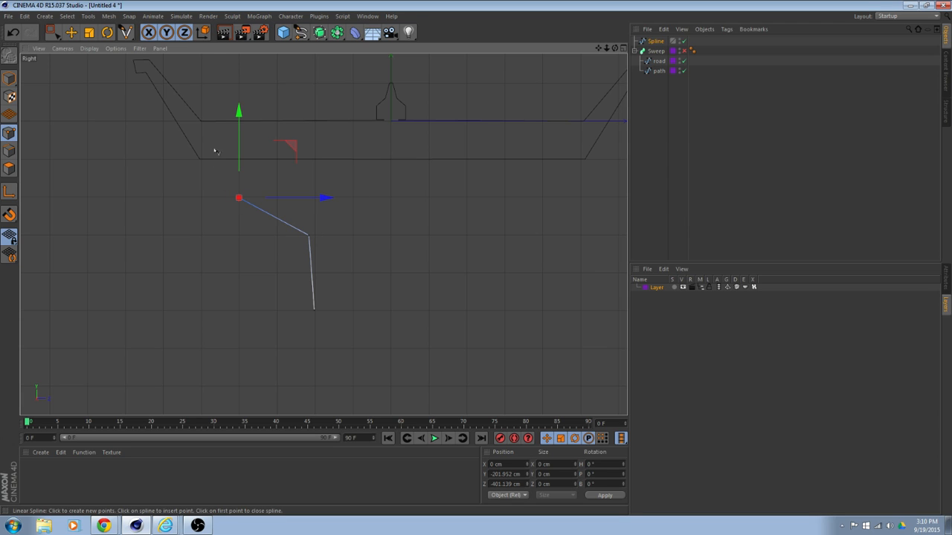
{"action": "left_click", "coordinate": [213, 148]}
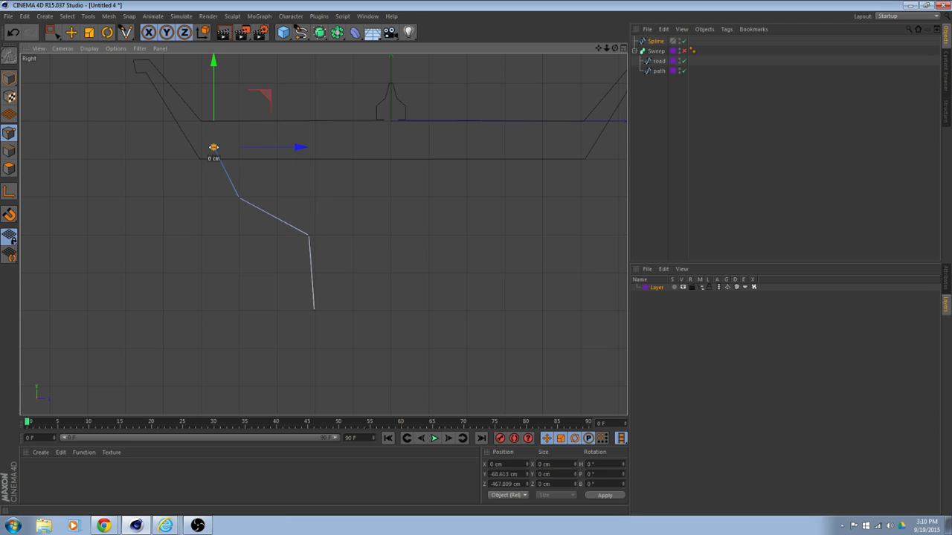
{"action": "left_click", "coordinate": [287, 151]}
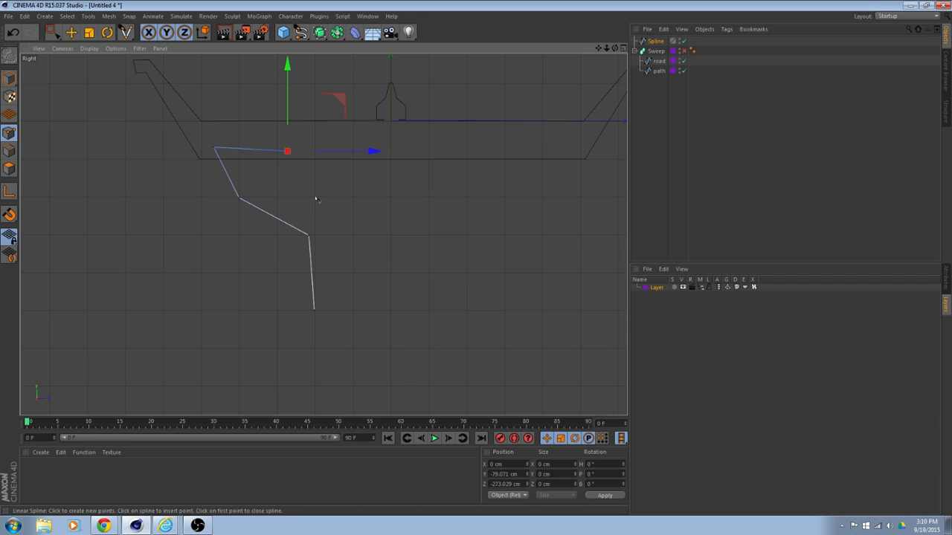
{"action": "left_click", "coordinate": [315, 196]}
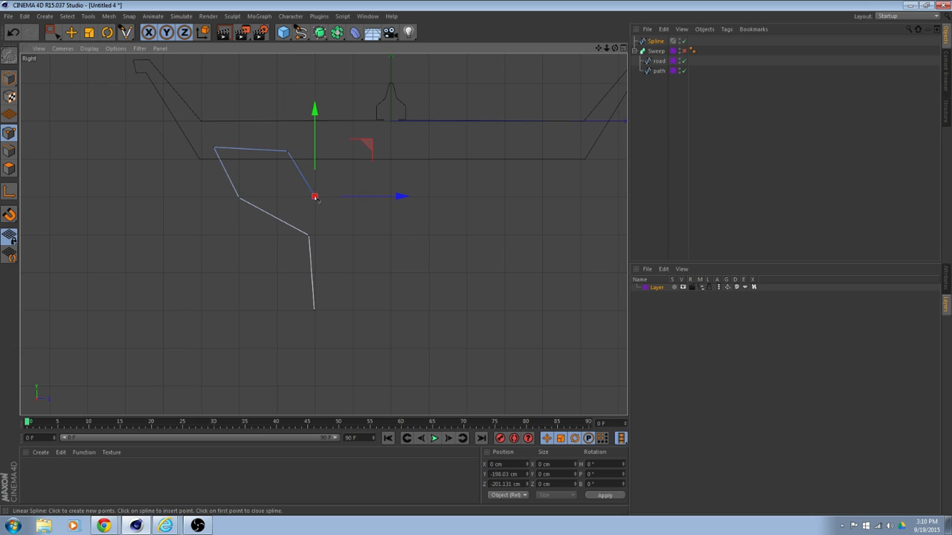
{"action": "left_click", "coordinate": [354, 155]}
Try to extend the support outline with a small rectangular notch below the centre barrier
{"action": "left_click", "coordinate": [377, 156]}
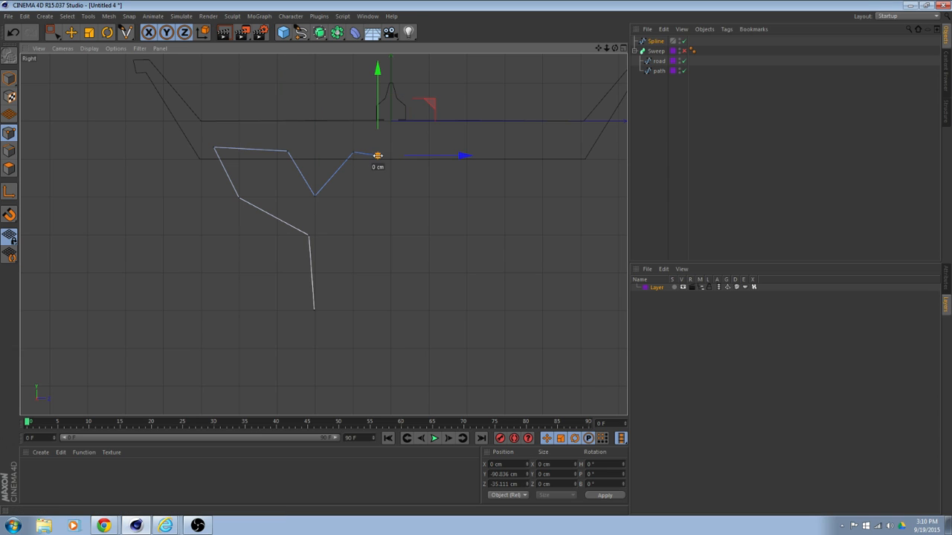
{"action": "left_click", "coordinate": [382, 204]}
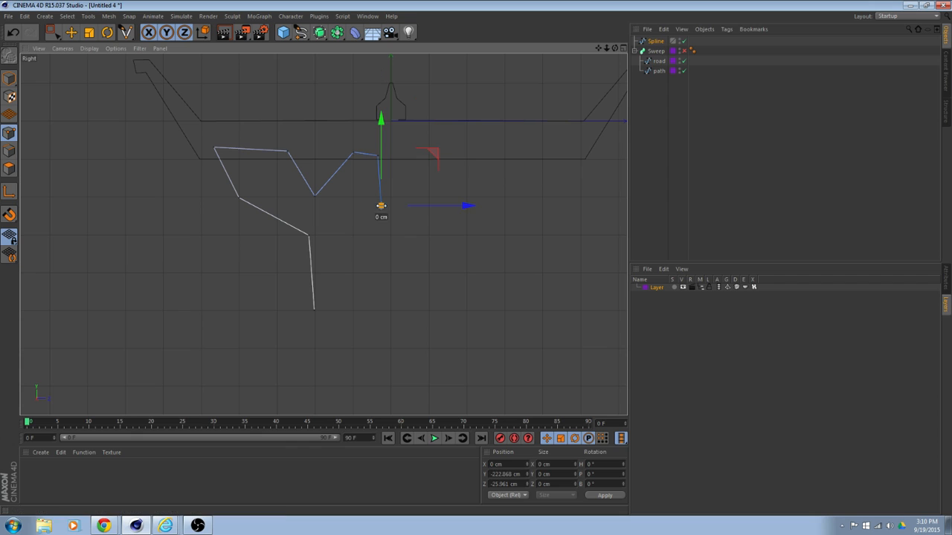
{"action": "left_click", "coordinate": [413, 201]}
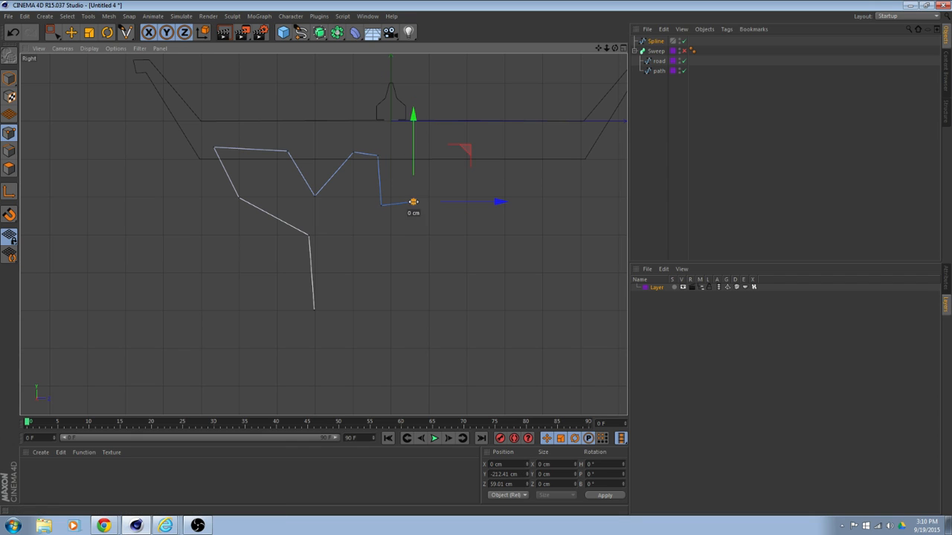
{"action": "left_click", "coordinate": [408, 154]}
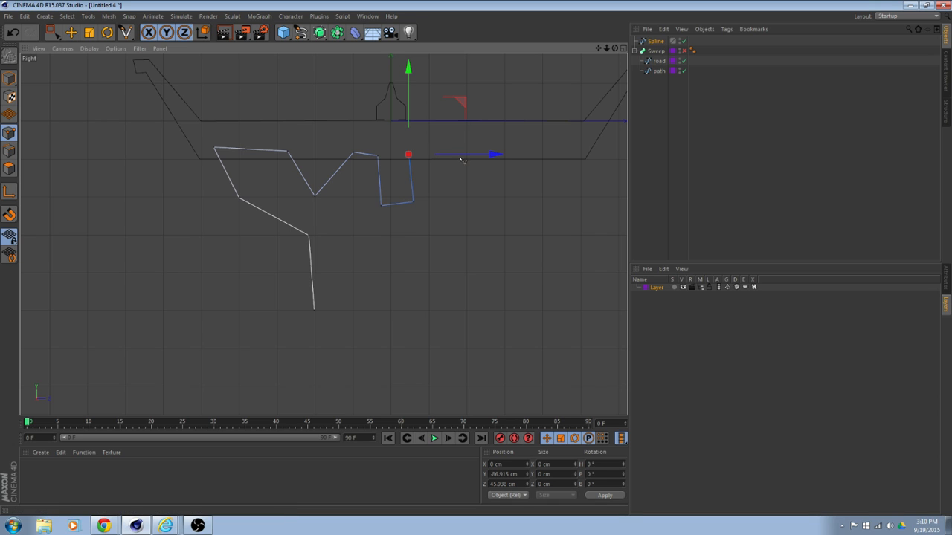
Undo the notch points and the stray new spline, back to the outline's end point after the V-shaped dip
{"action": "left_click", "coordinate": [71, 32]}
{"action": "left_click", "coordinate": [440, 191]}
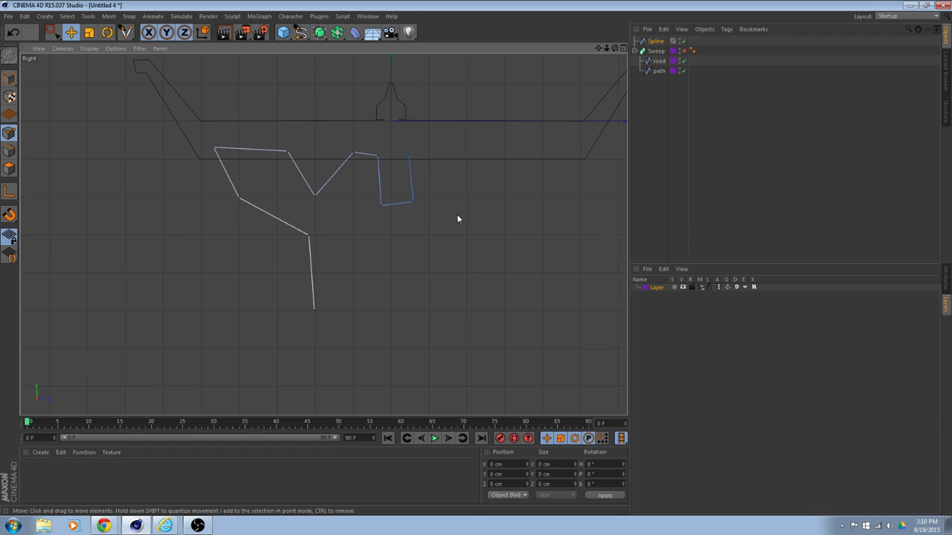
{"action": "key", "text": "ctrl+z"}
{"action": "key", "text": "ctrl+z"}
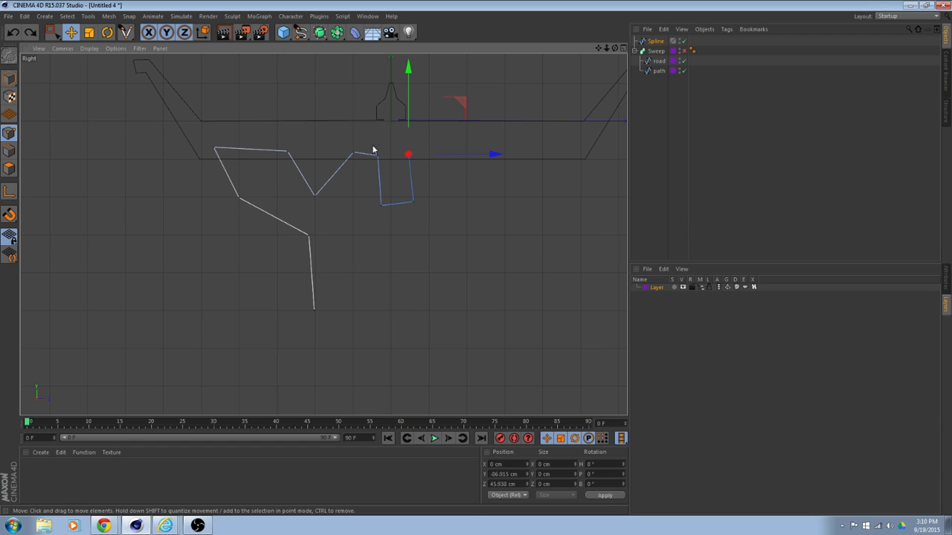
{"action": "left_click", "coordinate": [127, 36]}
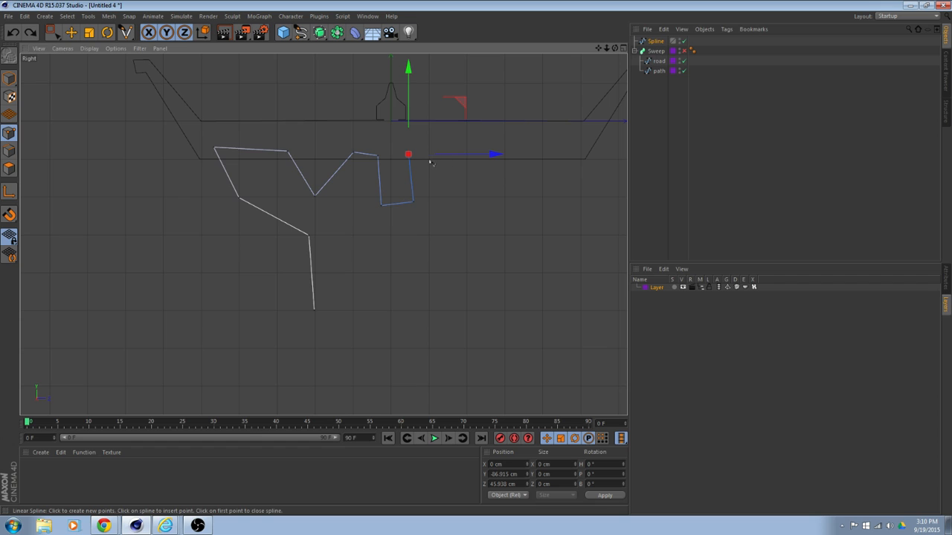
{"action": "left_click", "coordinate": [426, 159]}
{"action": "key", "text": "ctrl+z"}
{"action": "key", "text": "ctrl+z"}
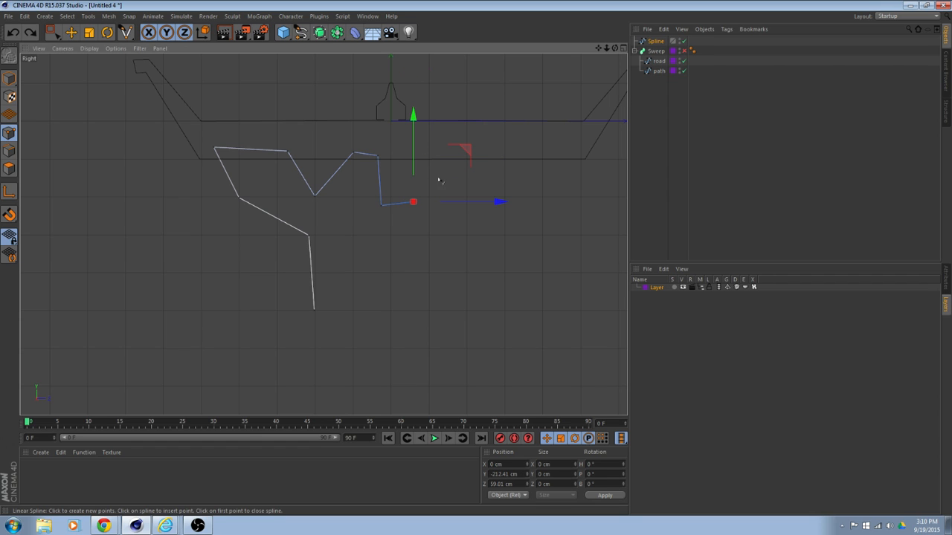
{"action": "left_click", "coordinate": [406, 154]}
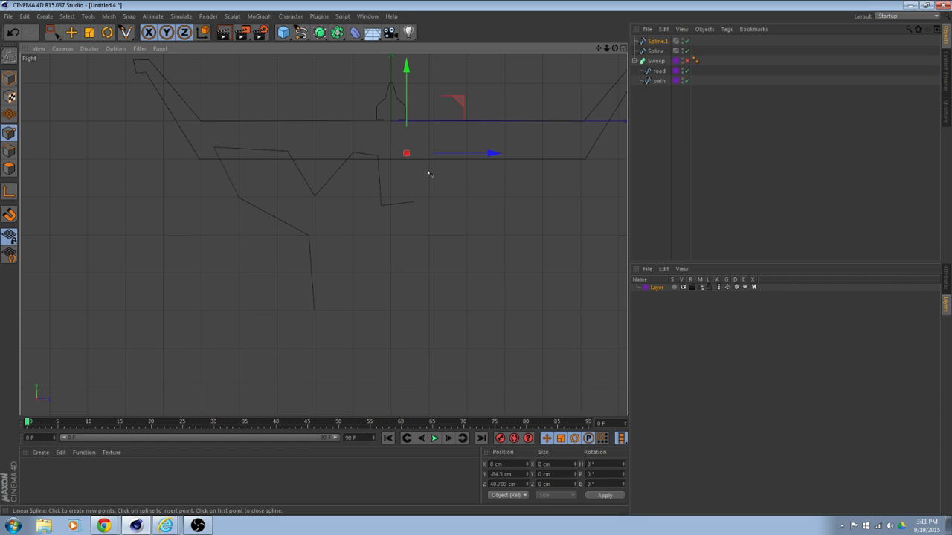
{"action": "key", "text": "ctrl+z"}
{"action": "key", "text": "ctrl+z"}
{"action": "key", "text": "ctrl+z"}
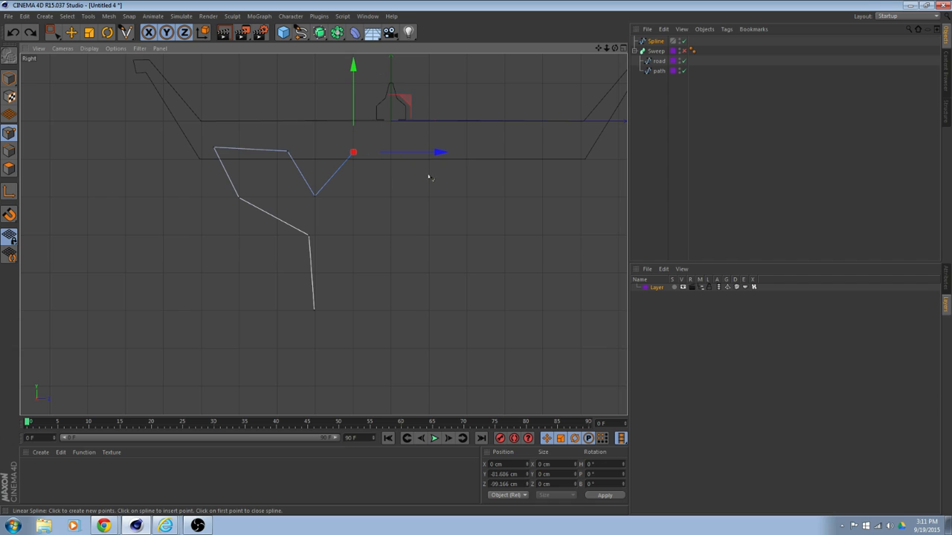
{"action": "left_click", "coordinate": [386, 157]}
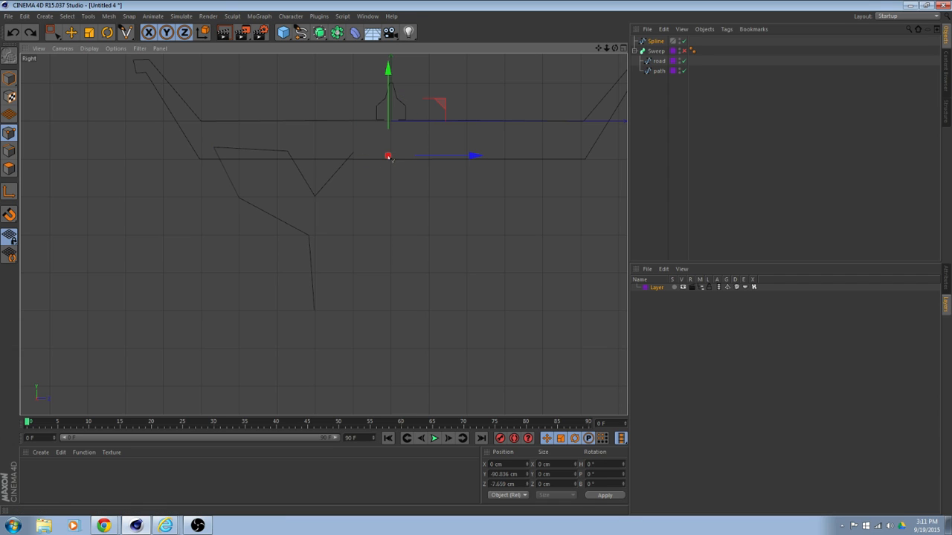
{"action": "left_click", "coordinate": [389, 202]}
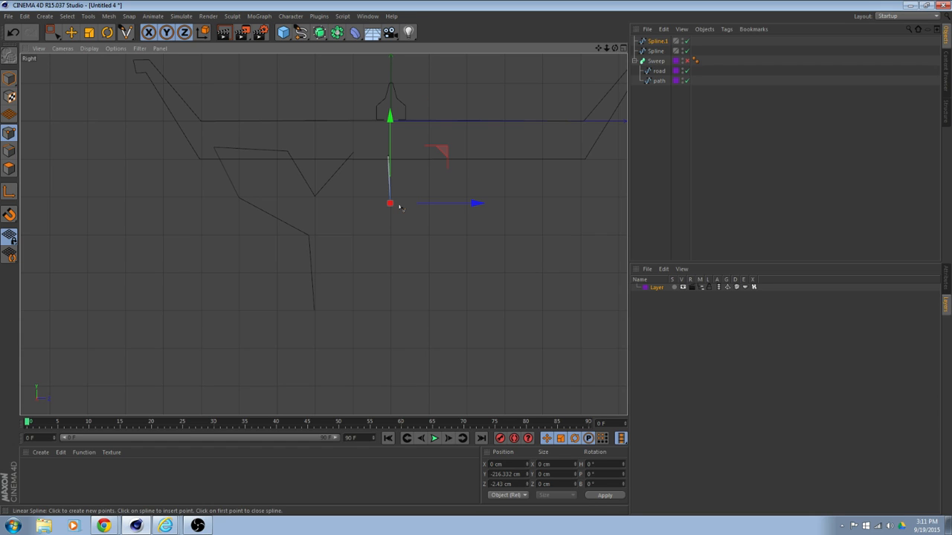
{"action": "key", "text": "ctrl+z"}
{"action": "key", "text": "ctrl+z"}
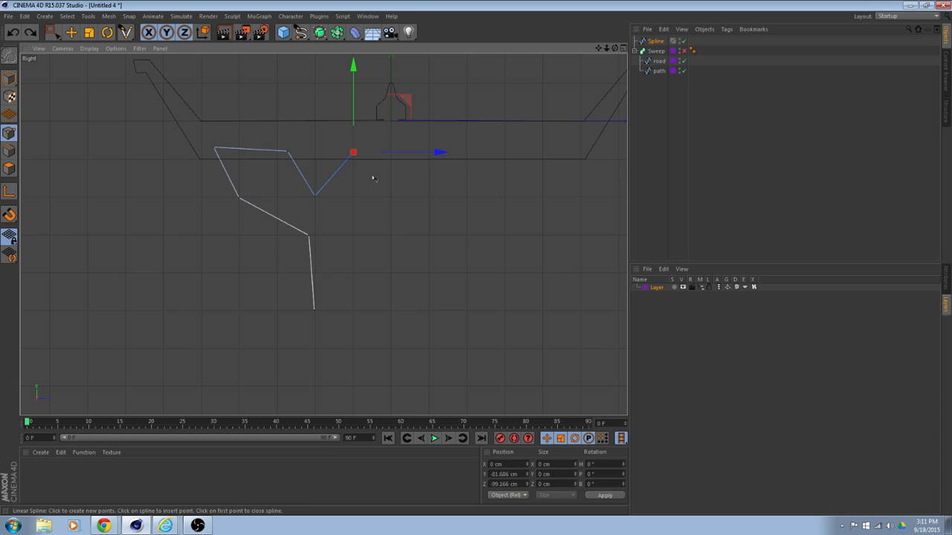
Draw a separate three-point Linear spline beside the outline's open end, running down to the centre line at about Y -201 cm
{"action": "left_click", "coordinate": [373, 155]}
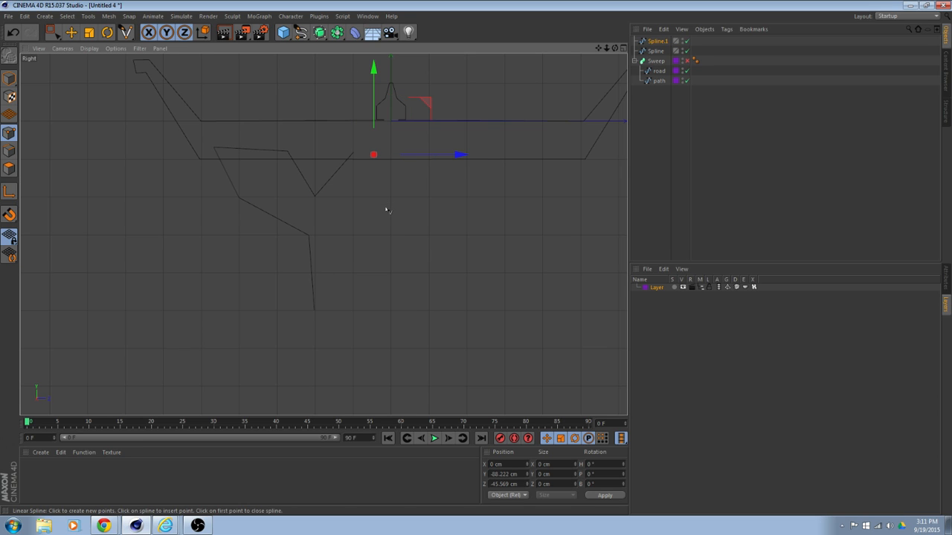
{"action": "left_click_drag", "start_coordinate": [382, 195], "coordinate": [390, 197]}
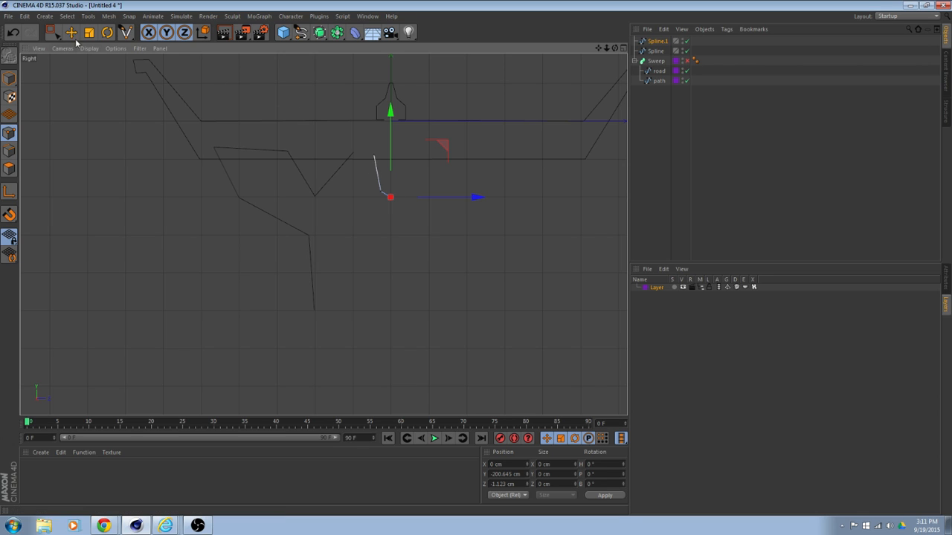
{"action": "key", "text": "e"}
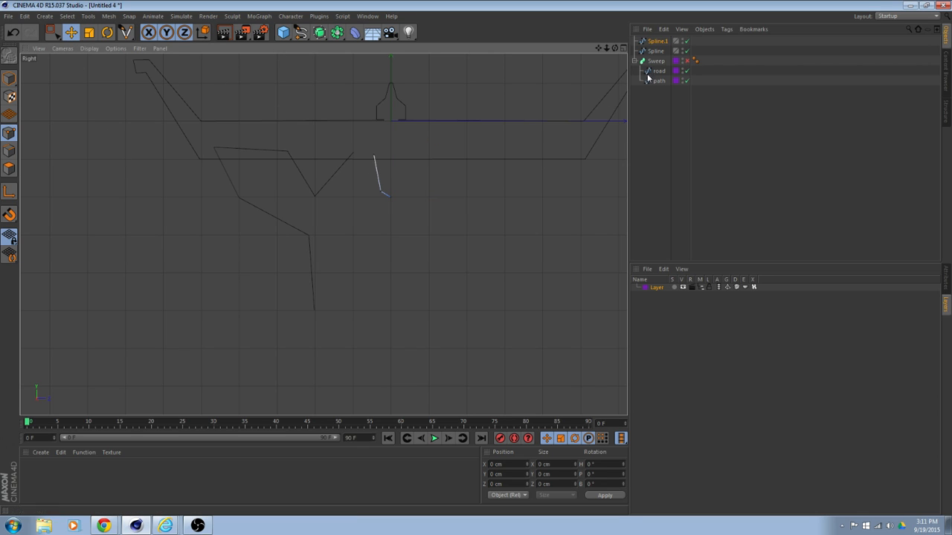
Add a Connect object, place both support splines inside it and select it
{"action": "left_click", "coordinate": [655, 51]}
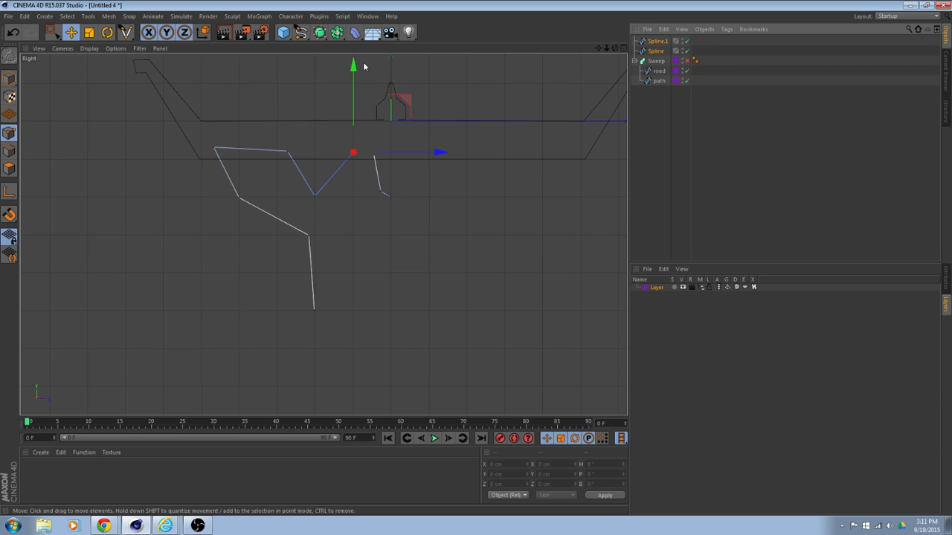
{"action": "left_click", "coordinate": [337, 32]}
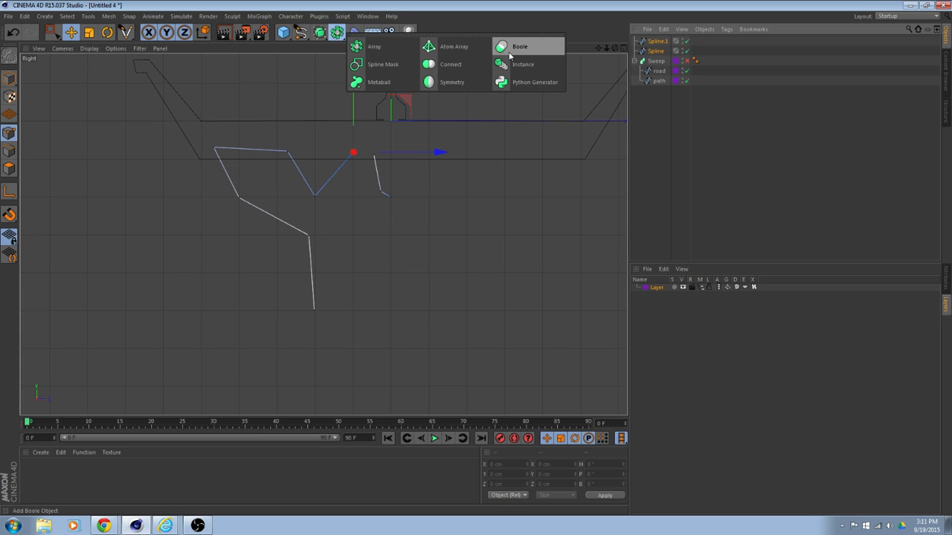
{"action": "left_click", "coordinate": [449, 64]}
{"action": "left_click", "coordinate": [657, 59], "text": "ctrl"}
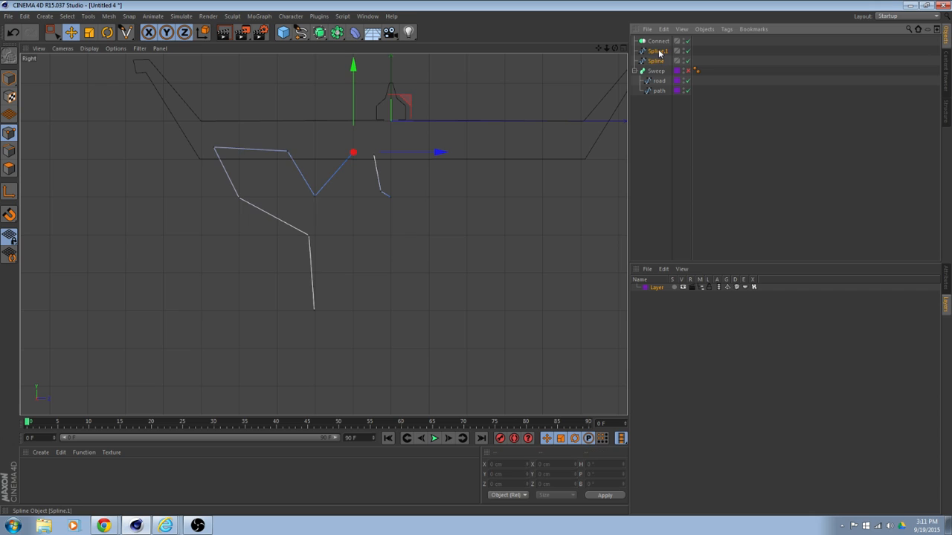
{"action": "left_click_drag", "start_coordinate": [659, 52], "coordinate": [655, 41]}
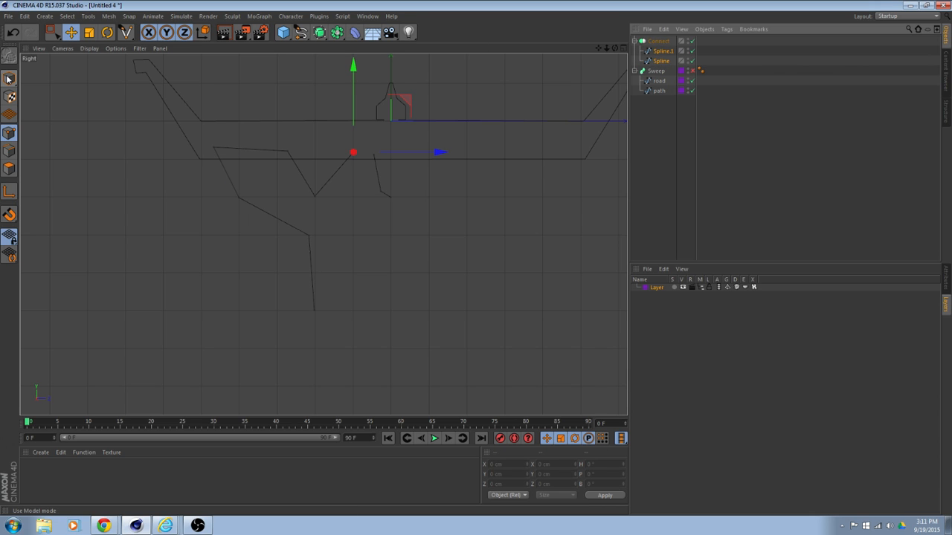
{"action": "left_click", "coordinate": [658, 41]}
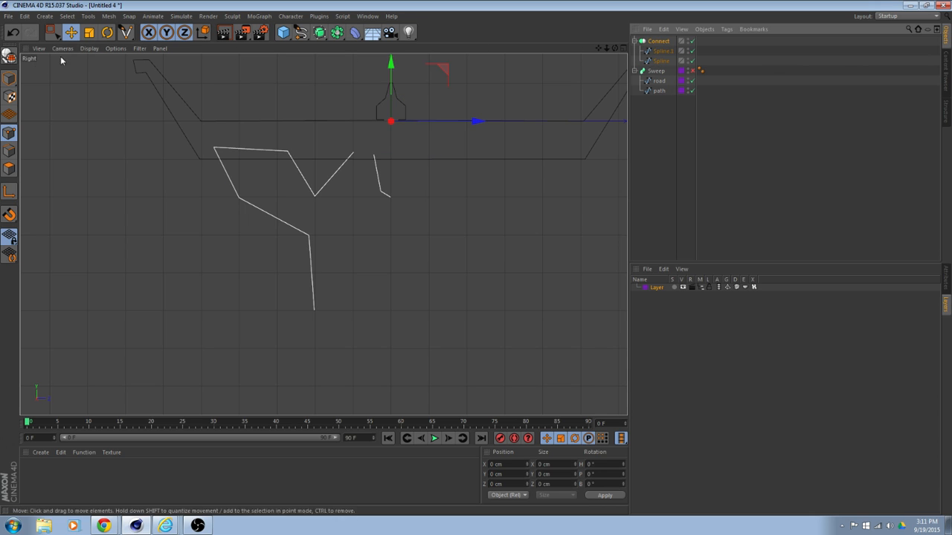
Make the Connect object editable and join its two segments across the gap between their neighbouring upper end points
{"action": "left_click", "coordinate": [9, 56]}
{"action": "left_click", "coordinate": [373, 154]}
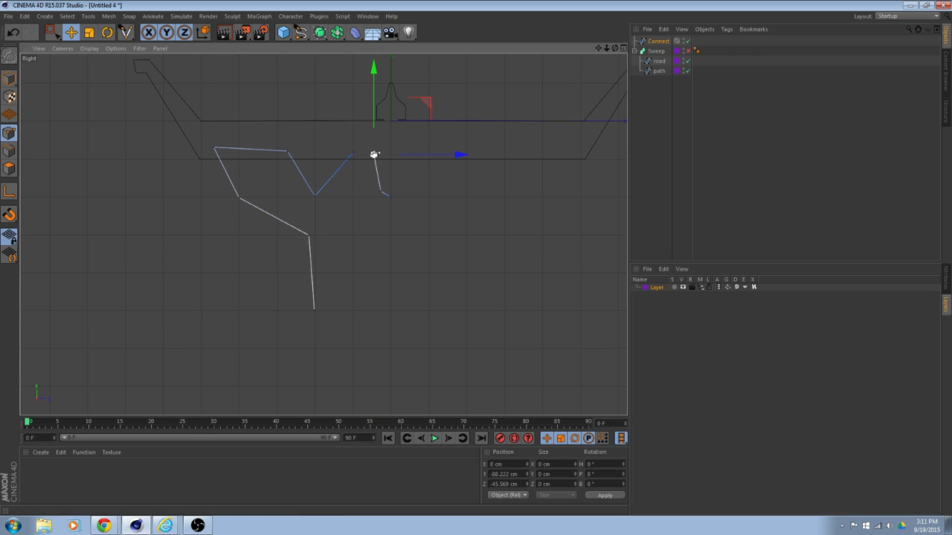
{"action": "left_click", "coordinate": [352, 154], "text": "shift"}
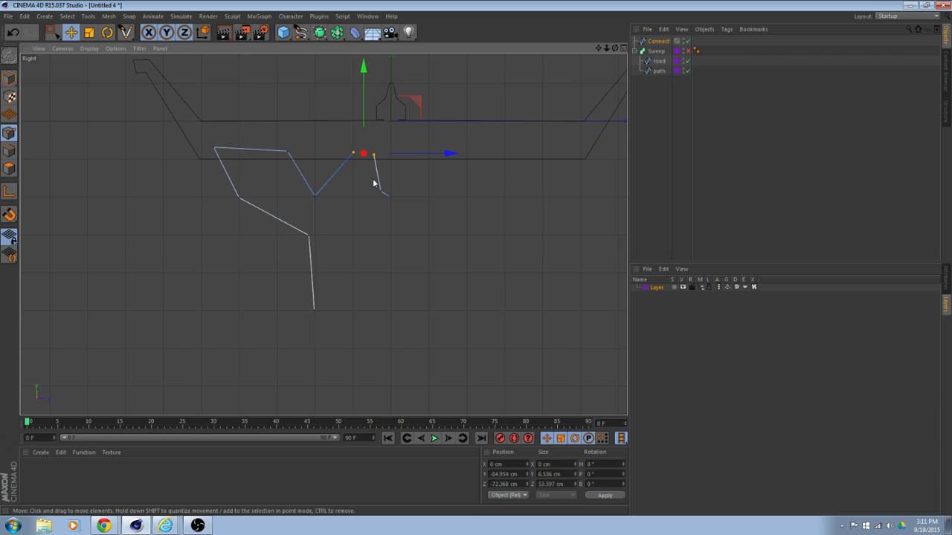
{"action": "right_click", "coordinate": [373, 180]}
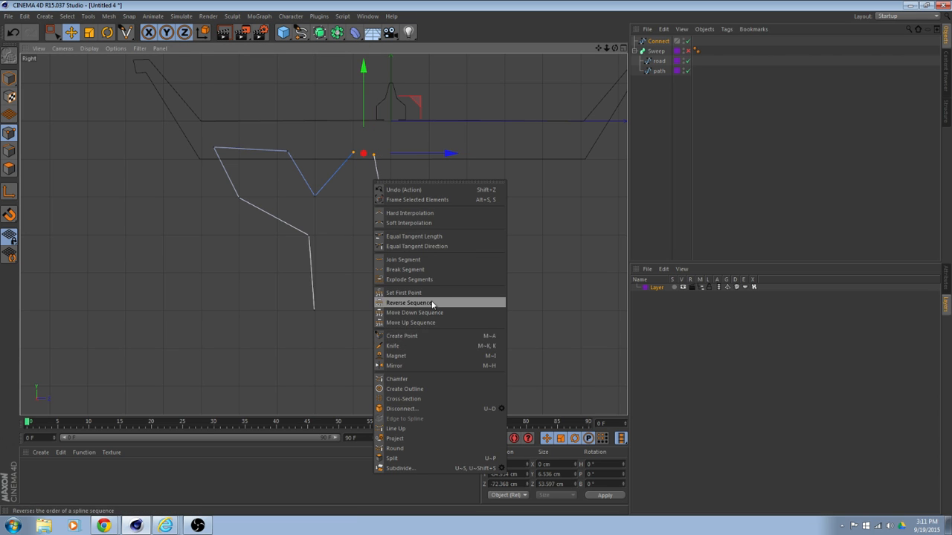
{"action": "left_click", "coordinate": [424, 259]}
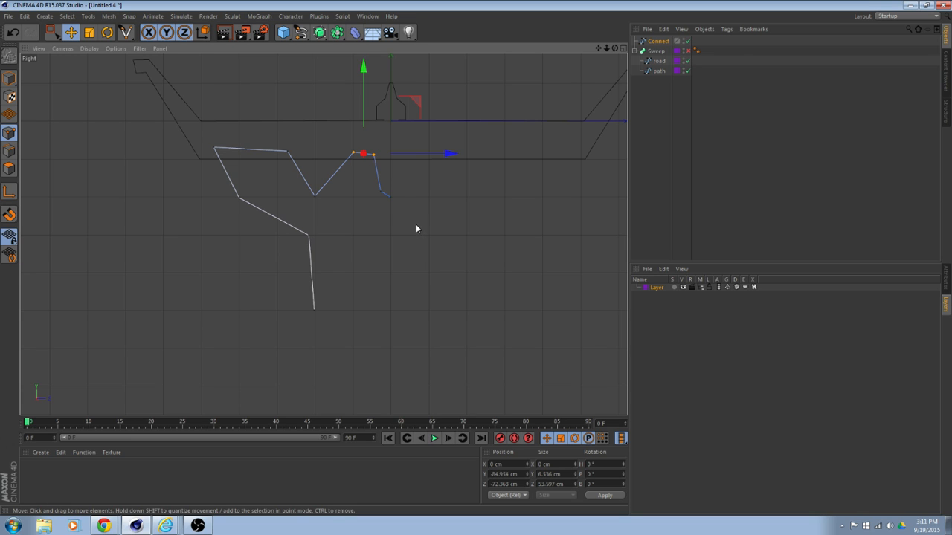
{"action": "left_click", "coordinate": [387, 197]}
{"action": "scroll", "coordinate": [416, 246], "scroll_direction": "up", "scroll_amount": 4}
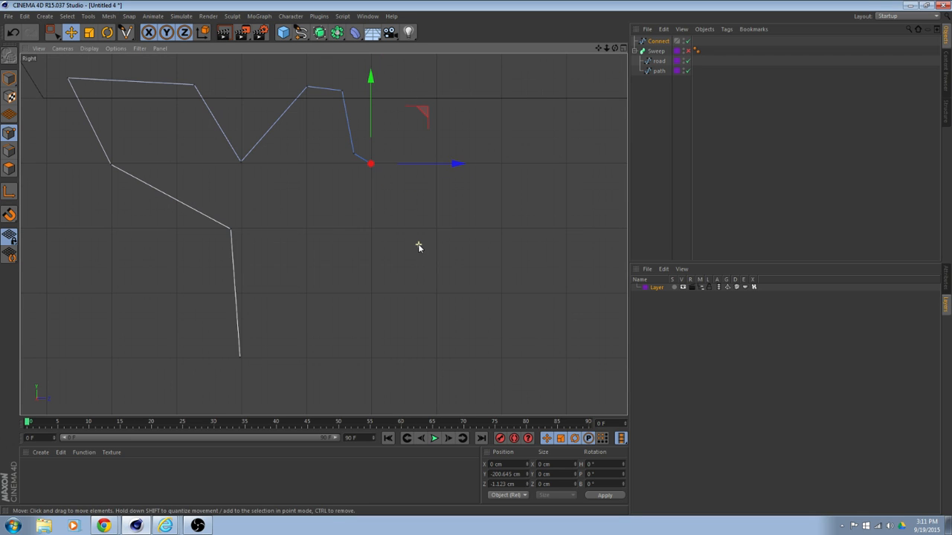
{"action": "scroll", "coordinate": [419, 248], "scroll_direction": "down", "scroll_amount": 5}
{"action": "mouse_move", "coordinate": [394, 226]}
{"action": "middle_mouse_down", "text": "alt"}
{"action": "mouse_move", "coordinate": [363, 211]}
{"action": "mouse_move", "coordinate": [380, 229]}
{"action": "middle_mouse_up", "text": "alt"}
{"action": "left_click", "coordinate": [384, 235]}
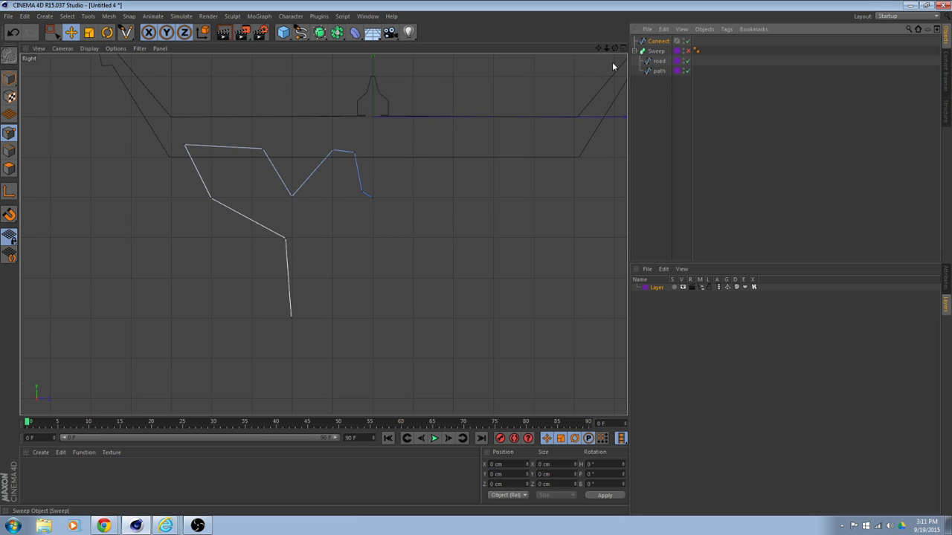
Duplicate the joined half outline of the support and place the copy inside a new Null object at the origin
{"action": "key", "text": "ctrl+v"}
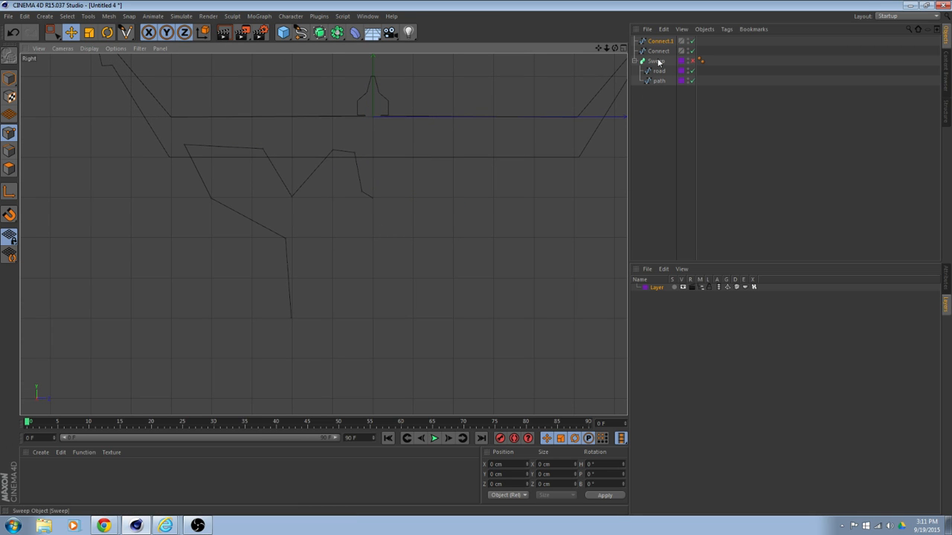
{"action": "scroll", "coordinate": [393, 194], "scroll_direction": "down", "scroll_amount": 5}
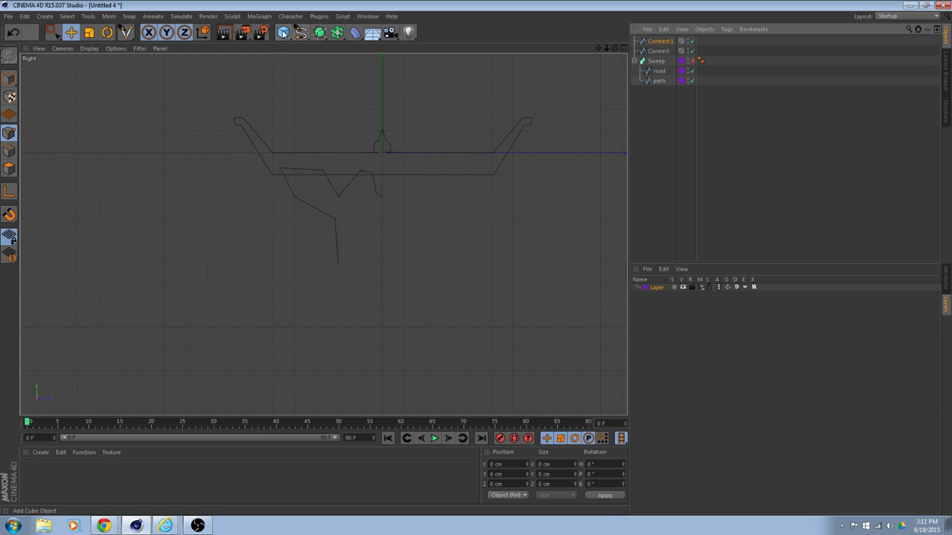
{"action": "left_click_drag", "start_coordinate": [283, 33], "coordinate": [303, 49]}
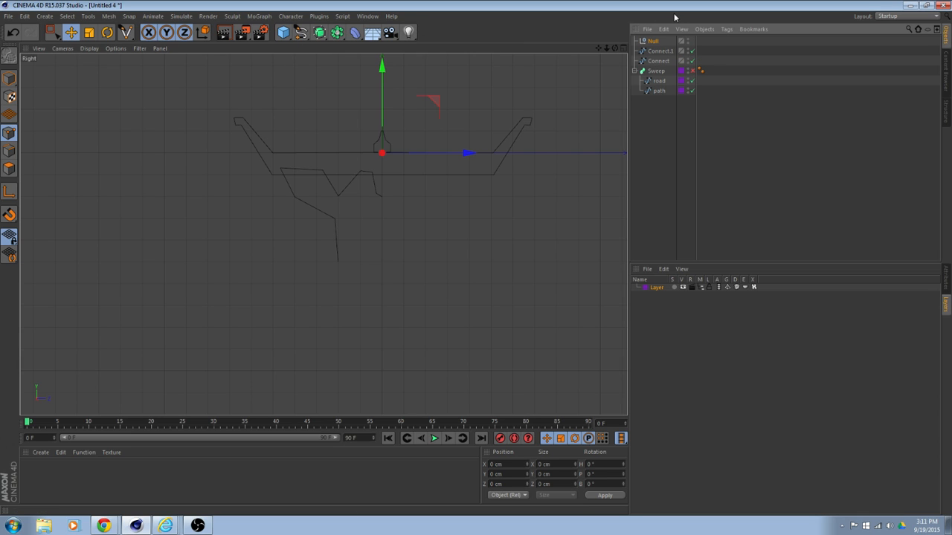
{"action": "left_click_drag", "start_coordinate": [659, 51], "coordinate": [653, 42]}
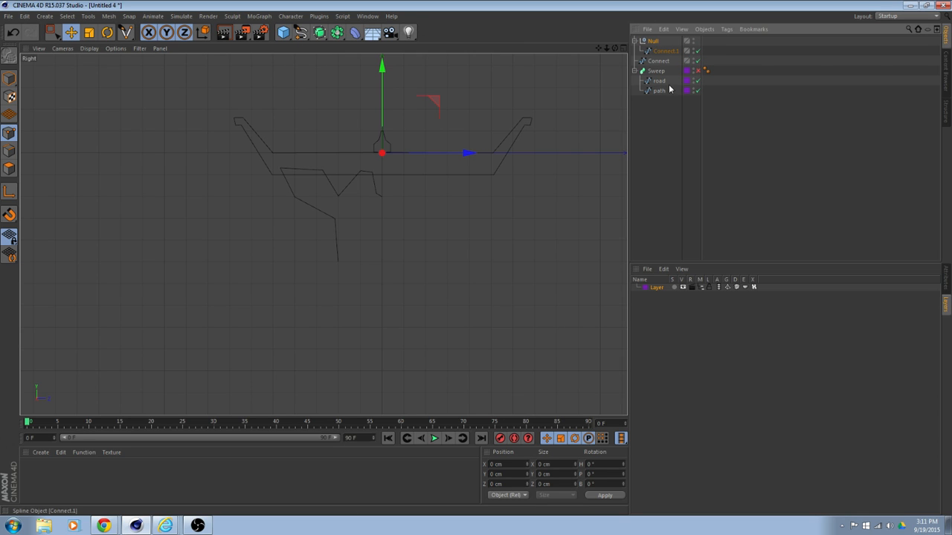
Mirror the copied half outline across the centre line by setting the Null's Z scale to -1
{"action": "left_click", "coordinate": [945, 279]}
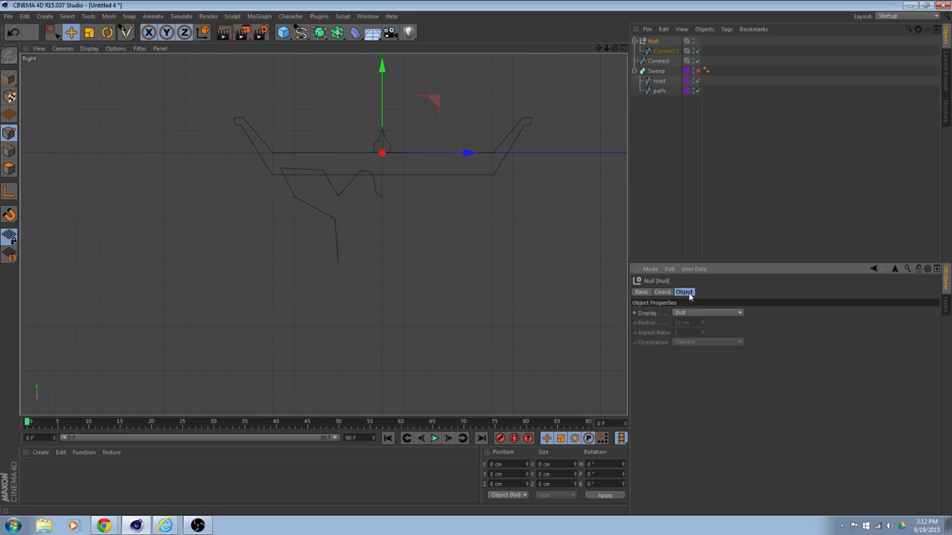
{"action": "left_click", "coordinate": [667, 292]}
{"action": "left_click", "coordinate": [716, 334]}
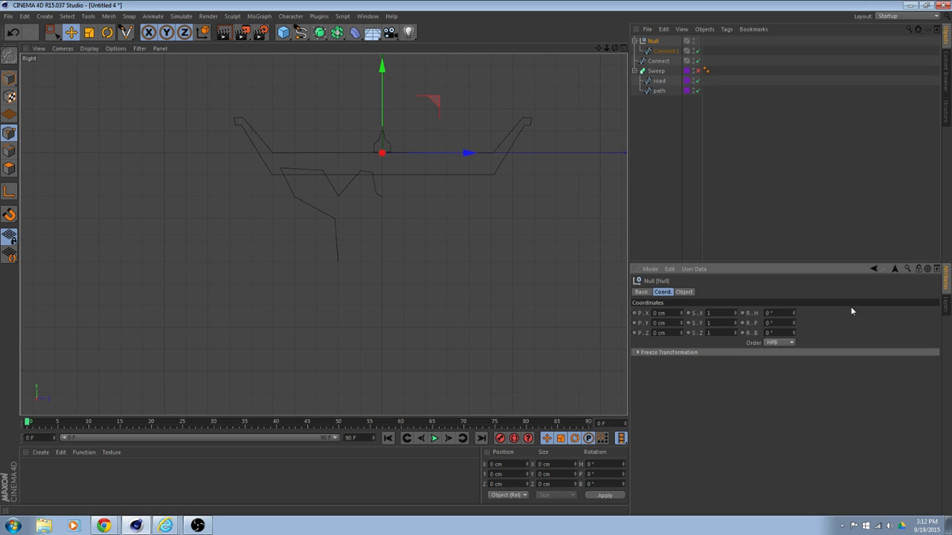
{"action": "type", "text": "-"}
{"action": "key", "text": "Return"}
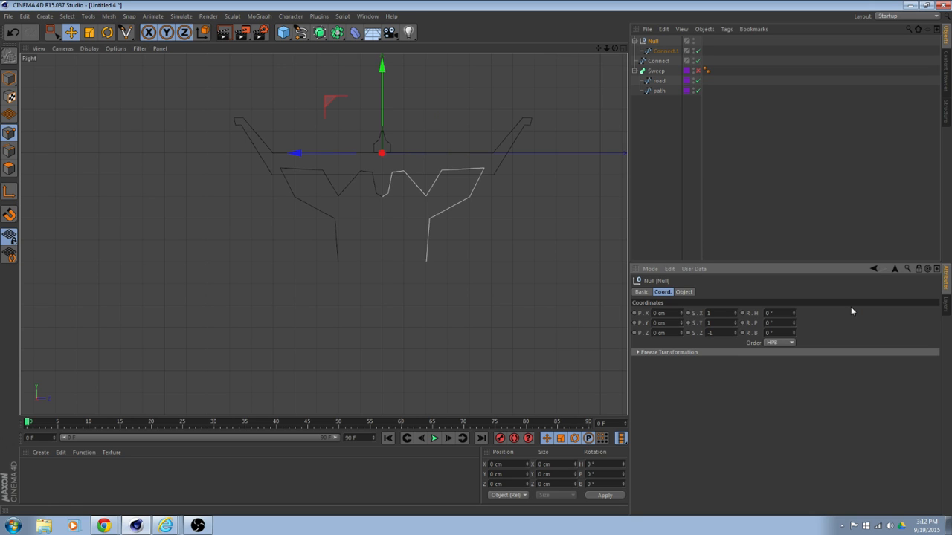
Move the mirrored copy out of the Null, put both half outlines below the Sweep in the hierarchy, and delete the empty Null
{"action": "left_click", "coordinate": [728, 141]}
{"action": "left_click_drag", "start_coordinate": [667, 53], "coordinate": [667, 110]}
{"action": "left_click_drag", "start_coordinate": [658, 51], "coordinate": [667, 118]}
{"action": "left_click", "coordinate": [654, 42]}
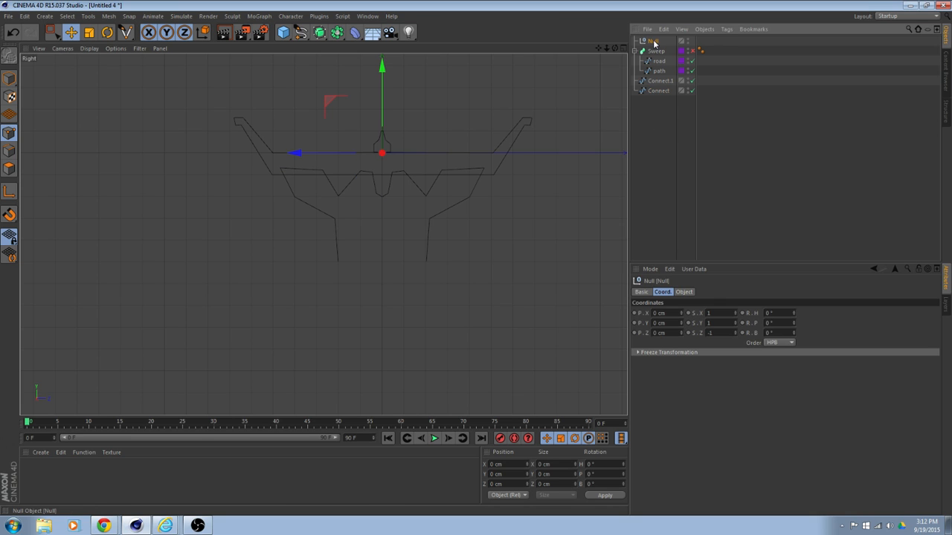
{"action": "key", "text": "Delete"}
Add a new Connect object and place both half outlines of the support inside it
{"action": "left_click", "coordinate": [659, 71]}
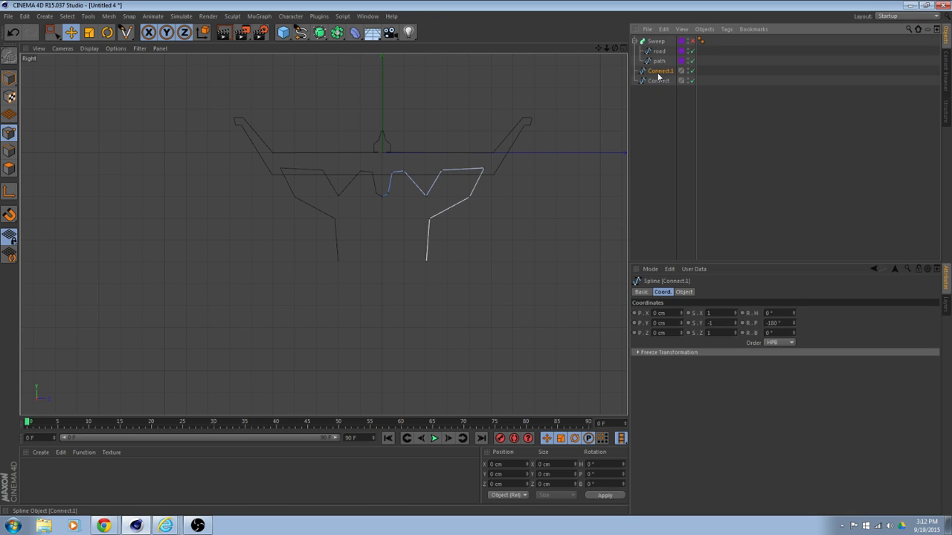
{"action": "left_click", "coordinate": [658, 80], "text": "ctrl"}
{"action": "scroll", "coordinate": [465, 141], "scroll_direction": "up", "scroll_amount": 2}
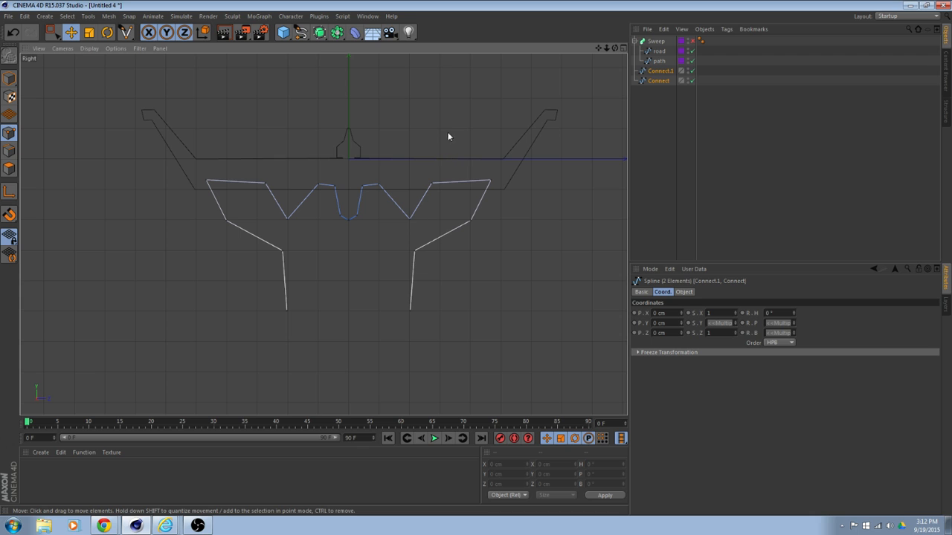
{"action": "middle_click_drag", "start_coordinate": [465, 136], "coordinate": [511, 92], "text": "alt"}
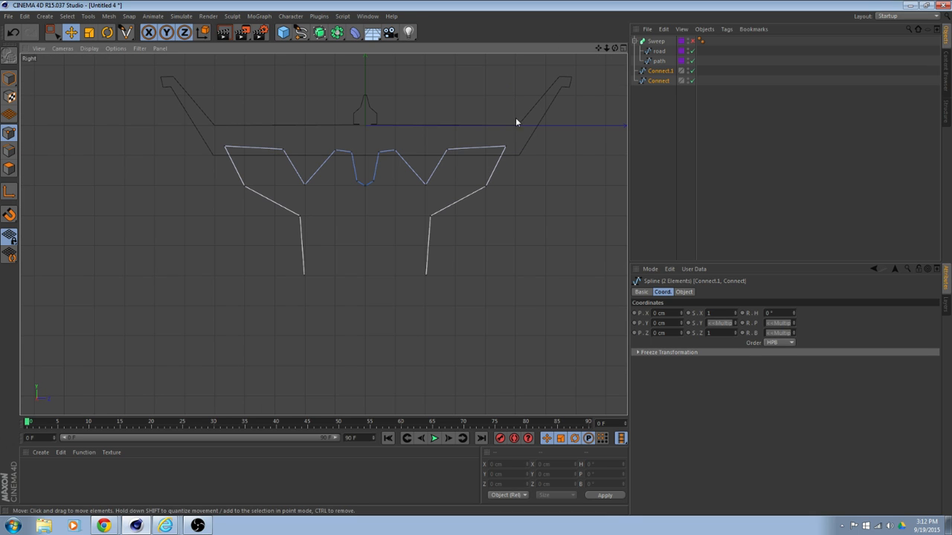
{"action": "middle_click_drag", "start_coordinate": [420, 96], "coordinate": [449, 80], "text": "alt"}
{"action": "scroll", "coordinate": [469, 106], "scroll_direction": "up", "scroll_amount": 2}
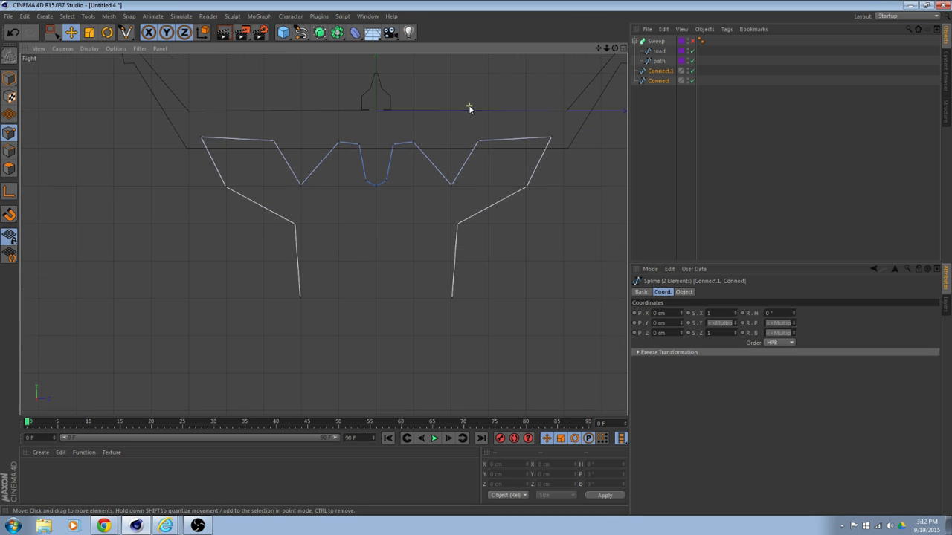
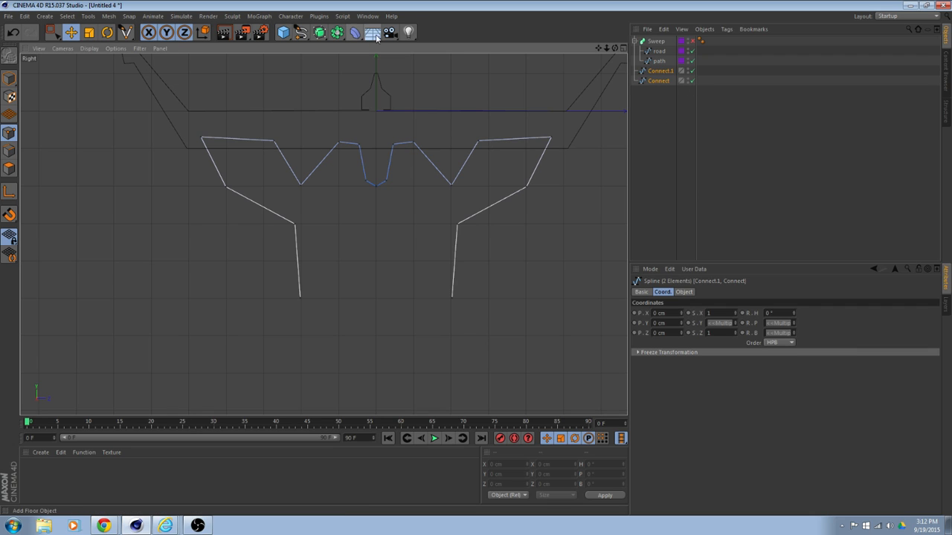
{"action": "left_click_drag", "start_coordinate": [334, 38], "coordinate": [454, 65]}
{"action": "left_click", "coordinate": [659, 90]}
{"action": "left_click", "coordinate": [661, 80], "text": "ctrl"}
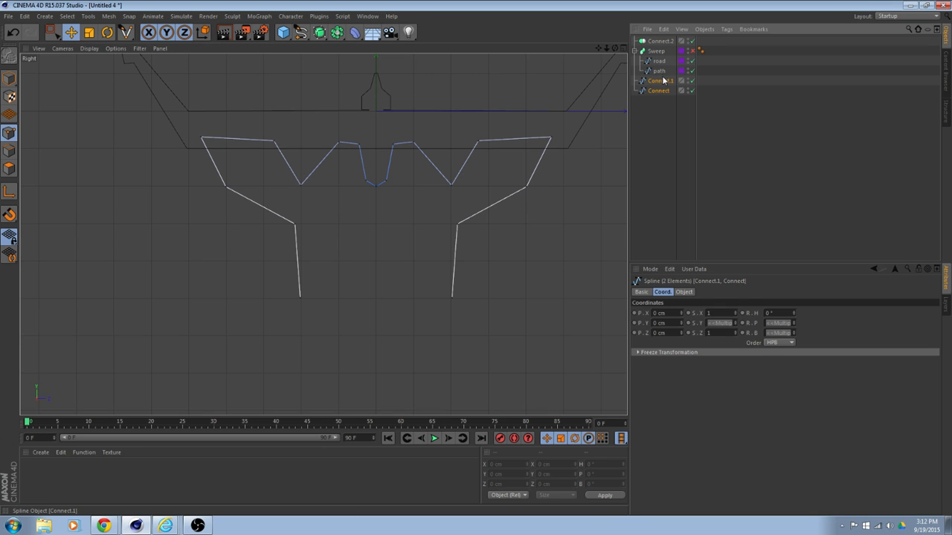
{"action": "left_click_drag", "start_coordinate": [660, 80], "coordinate": [662, 43]}
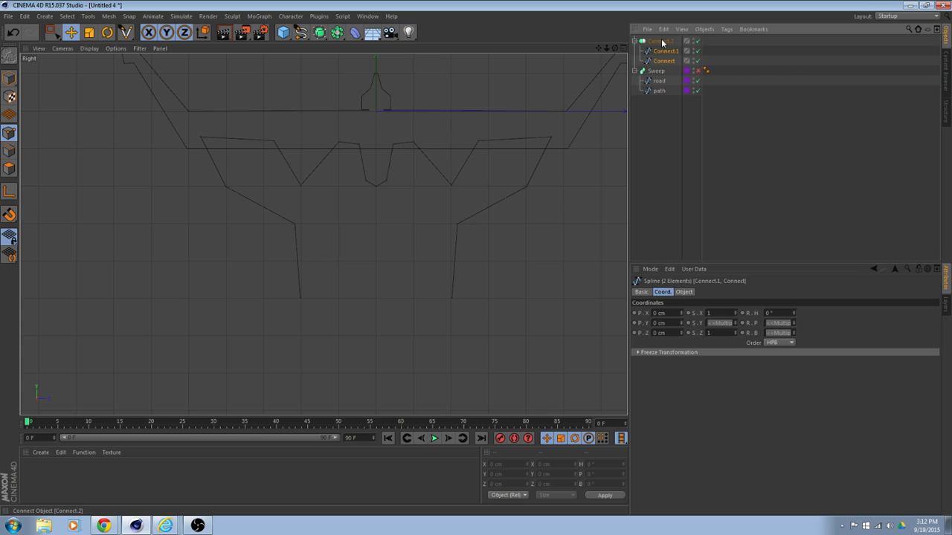
Convert the new Connect object holding both halves into a single editable spline
{"action": "left_click", "coordinate": [662, 43]}
{"action": "left_click", "coordinate": [674, 112]}
{"action": "left_click", "coordinate": [661, 41]}
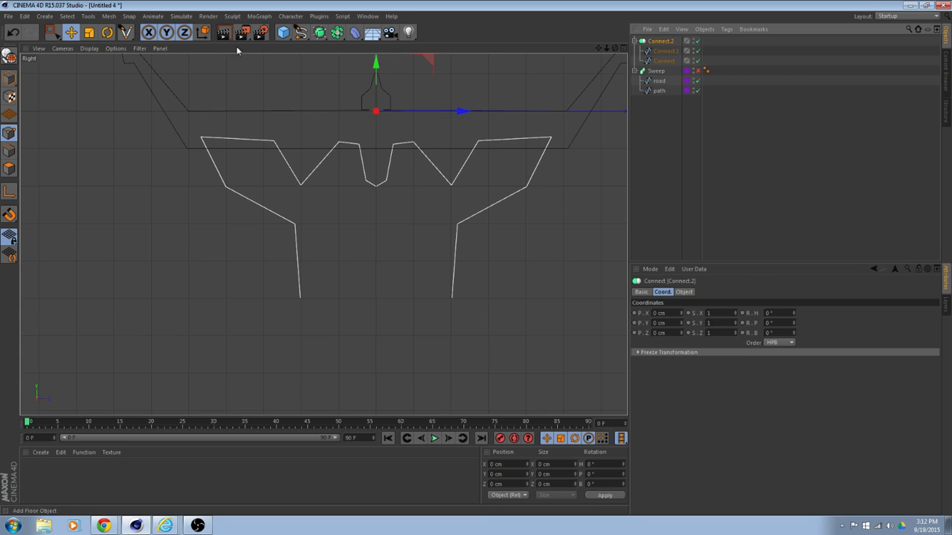
{"action": "left_click", "coordinate": [10, 56]}
{"action": "left_click", "coordinate": [669, 150]}
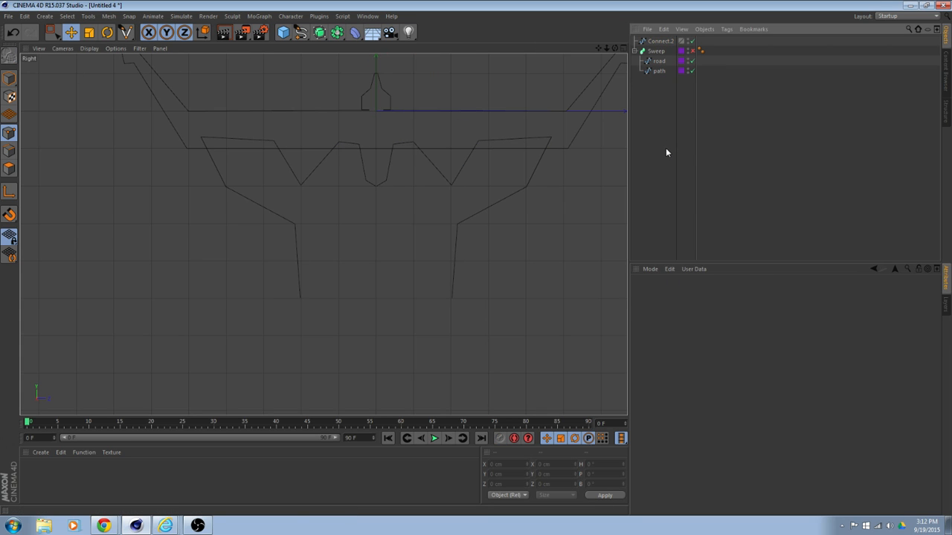
Select the coincident end points at the centre line with Rectangle Selection and join the two halves into one segment
{"action": "left_click", "coordinate": [224, 186]}
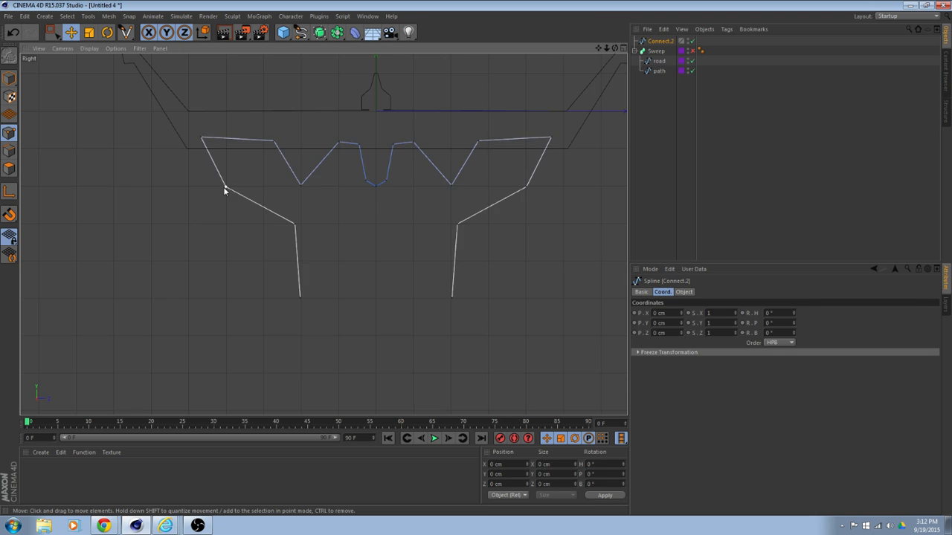
{"action": "scroll", "coordinate": [328, 197], "scroll_direction": "up", "scroll_amount": 3}
{"action": "left_click", "coordinate": [50, 32]}
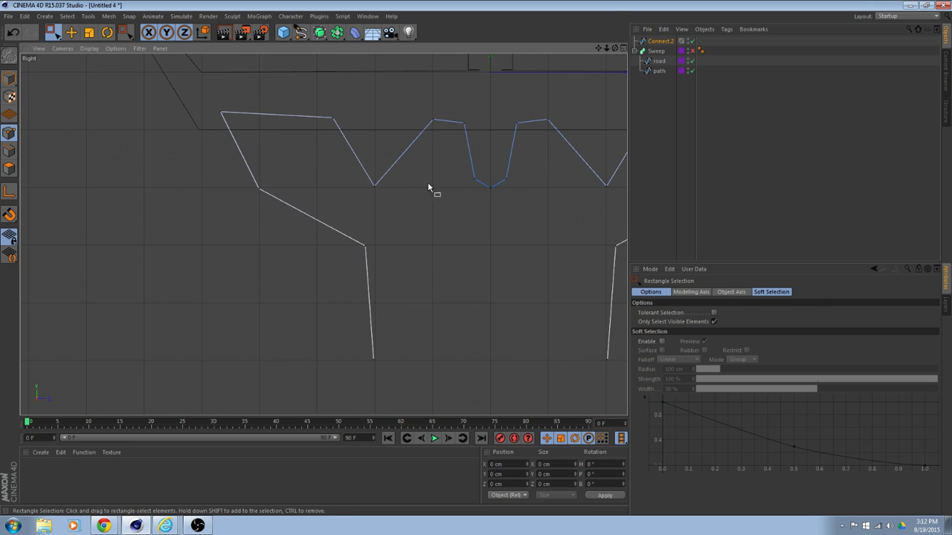
{"action": "left_click_drag", "start_coordinate": [480, 180], "coordinate": [497, 204]}
{"action": "right_click", "coordinate": [497, 204]}
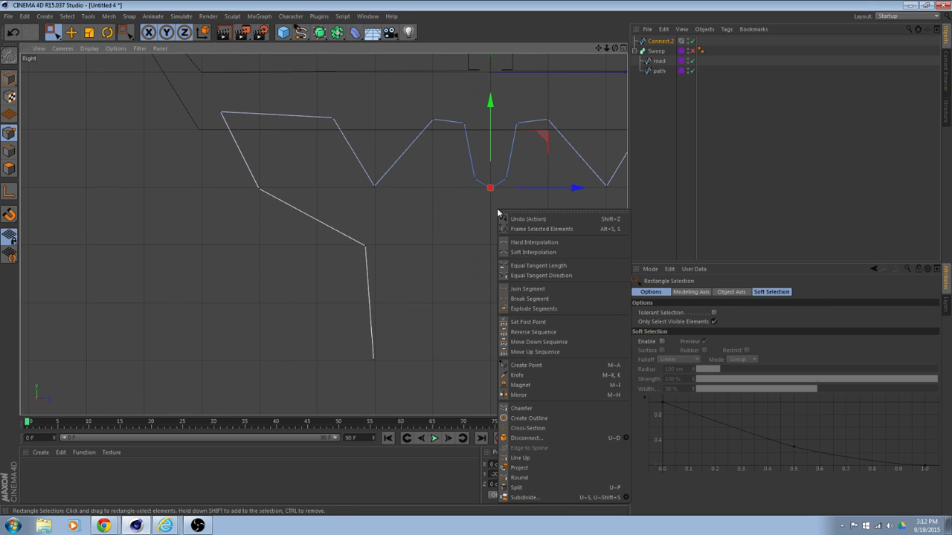
{"action": "left_click", "coordinate": [520, 289]}
{"action": "scroll", "coordinate": [519, 269], "scroll_direction": "down", "scroll_amount": 2}
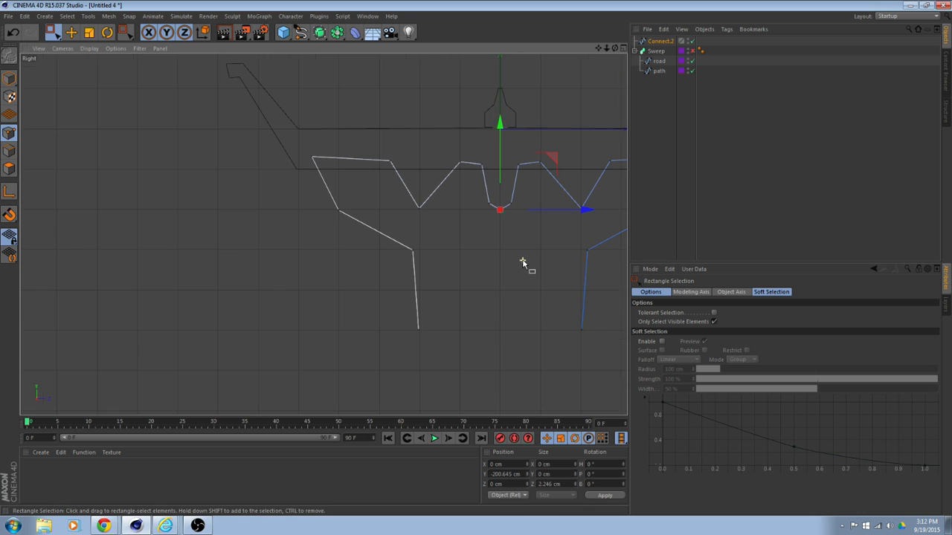
{"action": "middle_click_drag", "start_coordinate": [527, 260], "coordinate": [380, 224], "text": "alt"}
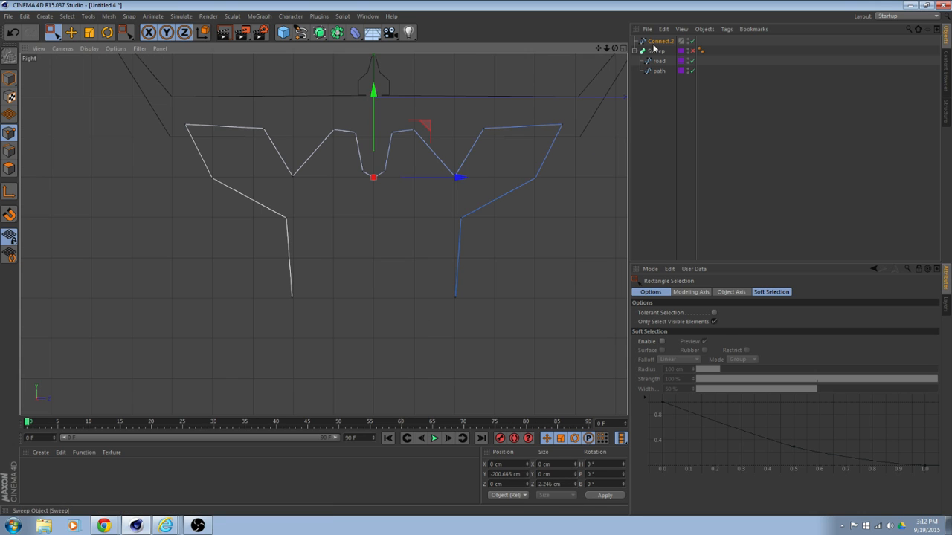
Turn on Close Spline for the joined support outline to close its open lower end
{"action": "left_click", "coordinate": [658, 41]}
{"action": "left_click", "coordinate": [683, 291]}
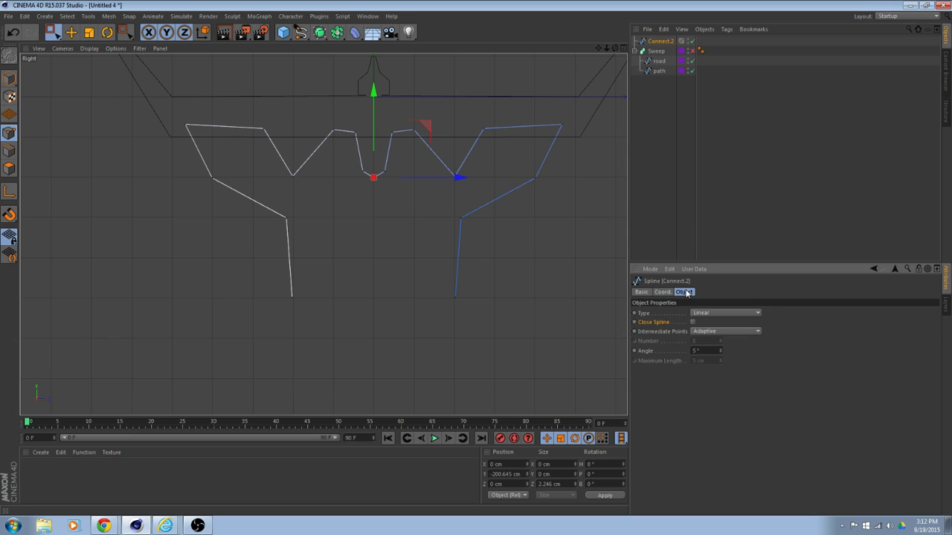
{"action": "left_click", "coordinate": [693, 322]}
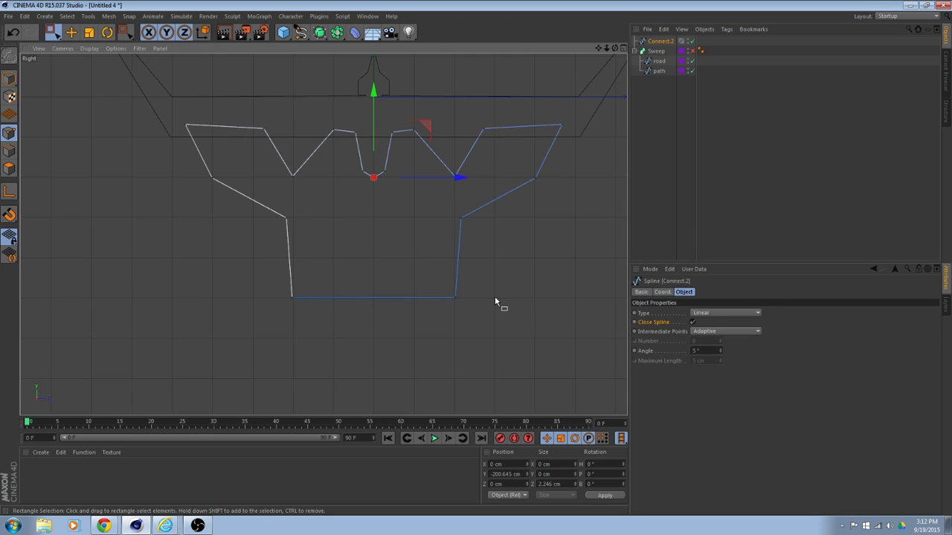
{"action": "scroll", "coordinate": [495, 298], "scroll_direction": "down", "scroll_amount": 2}
{"action": "scroll", "coordinate": [494, 298], "scroll_direction": "down", "scroll_amount": 2}
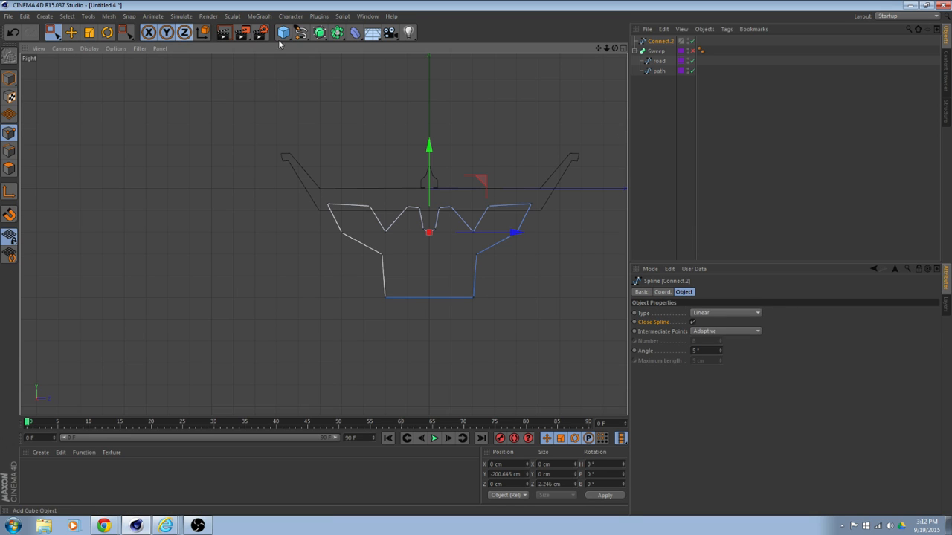
Add an Extrude object and place the closed support outline inside it
{"action": "left_click", "coordinate": [319, 32]}
{"action": "left_click", "coordinate": [437, 47]}
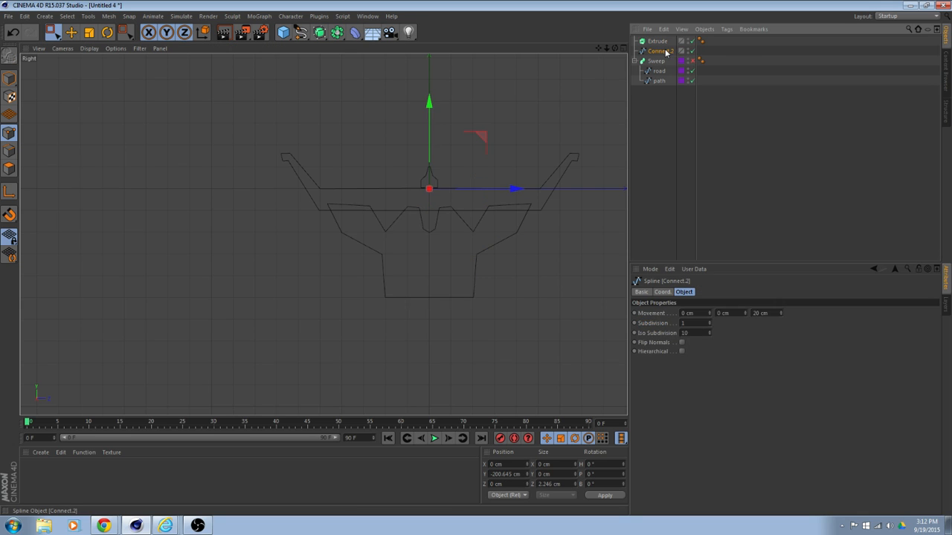
{"action": "left_click_drag", "start_coordinate": [660, 52], "coordinate": [662, 42]}
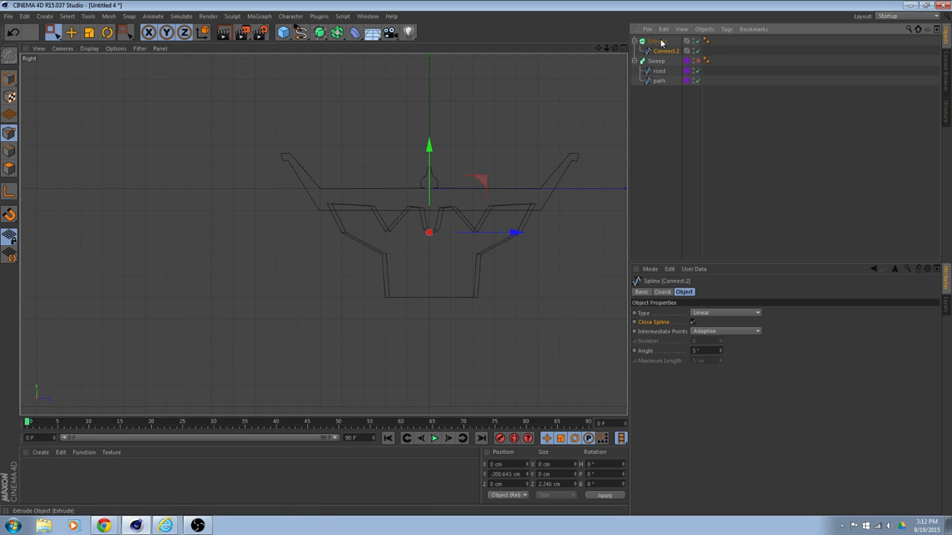
{"action": "middle_click", "coordinate": [533, 275]}
{"action": "middle_click", "coordinate": [247, 158]}
{"action": "scroll", "coordinate": [405, 208], "scroll_direction": "up", "scroll_amount": 6}
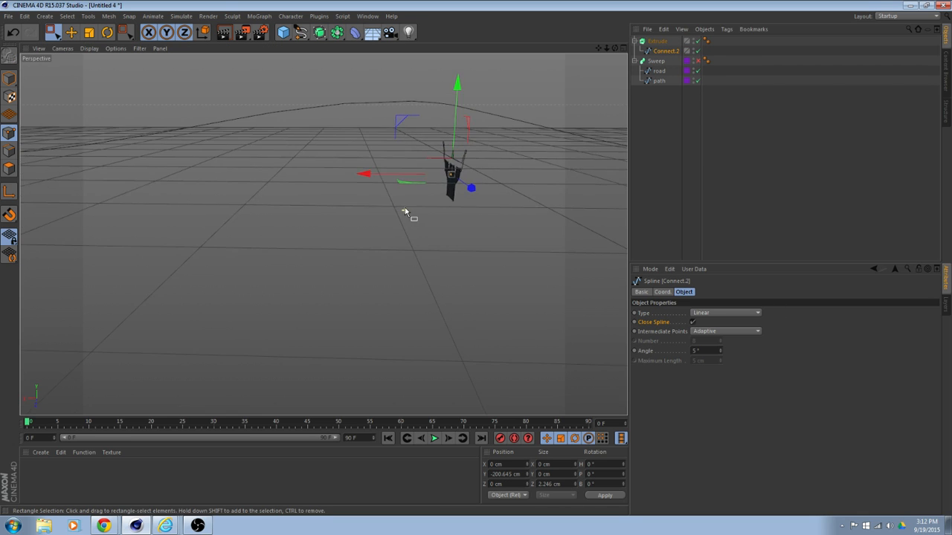
{"action": "left_click_drag", "start_coordinate": [405, 207], "coordinate": [460, 222], "text": "alt"}
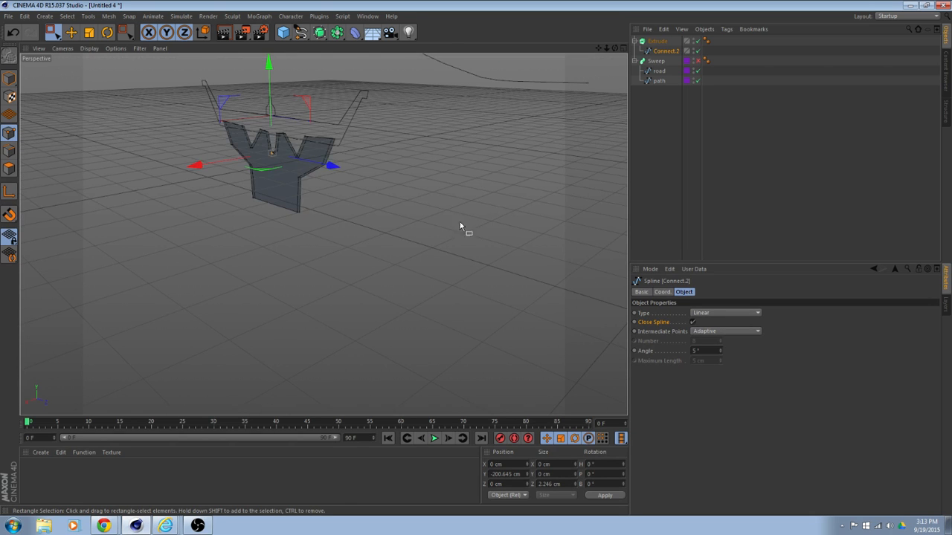
Set the support Extrude's movement to 116 cm along X and 0 cm along Z
{"action": "left_click_drag", "start_coordinate": [279, 217], "coordinate": [232, 188], "text": "alt"}
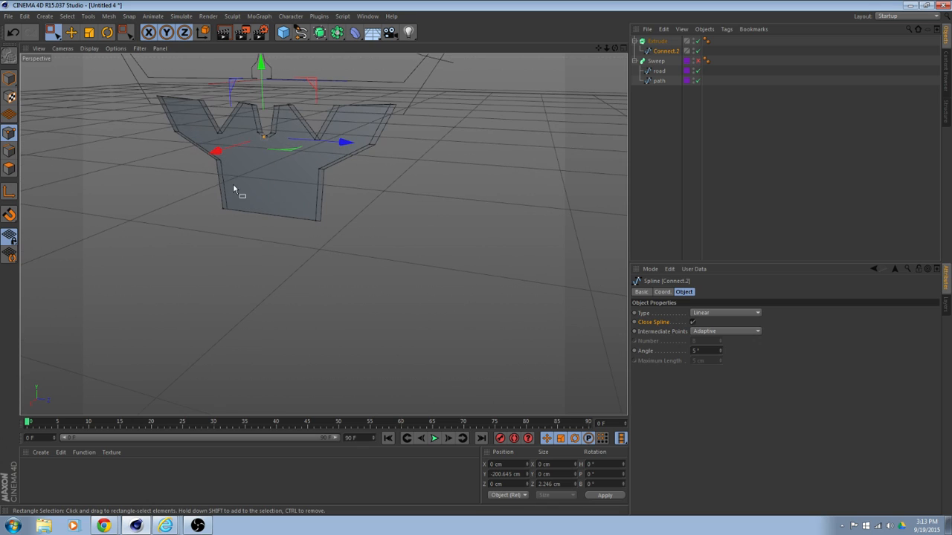
{"action": "left_click", "coordinate": [657, 41]}
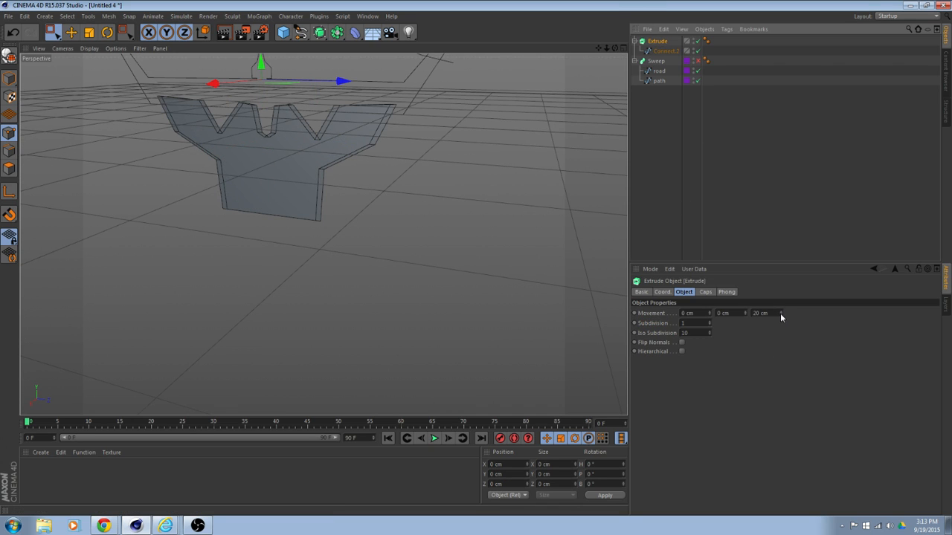
{"action": "left_click_drag", "start_coordinate": [773, 314], "coordinate": [672, 314]}
{"action": "type", "text": "0"}
{"action": "key", "text": "Return"}
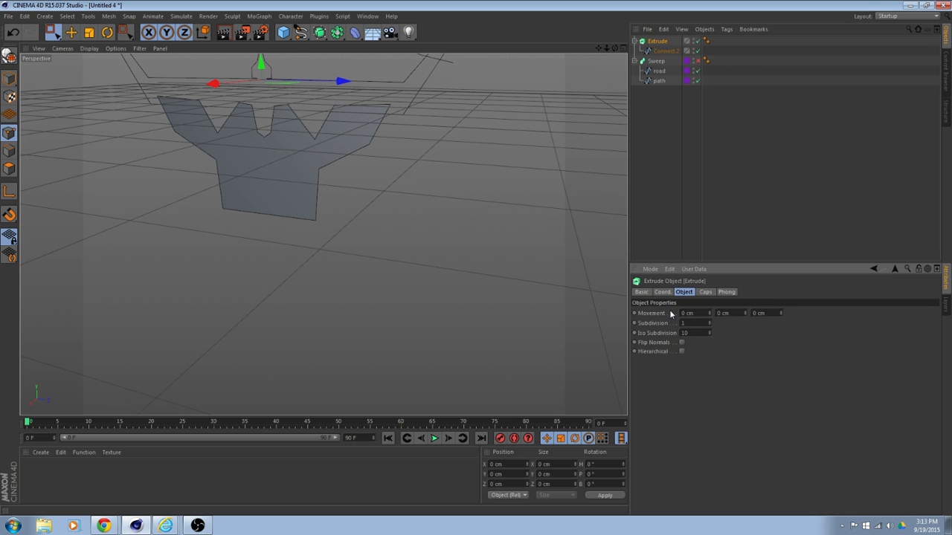
{"action": "mouse_move", "coordinate": [391, 252]}
{"action": "left_mouse_down", "text": "alt"}
{"action": "mouse_move", "coordinate": [421, 248]}
{"action": "mouse_move", "coordinate": [363, 261]}
{"action": "mouse_move", "coordinate": [394, 258]}
{"action": "left_mouse_up", "text": "alt"}
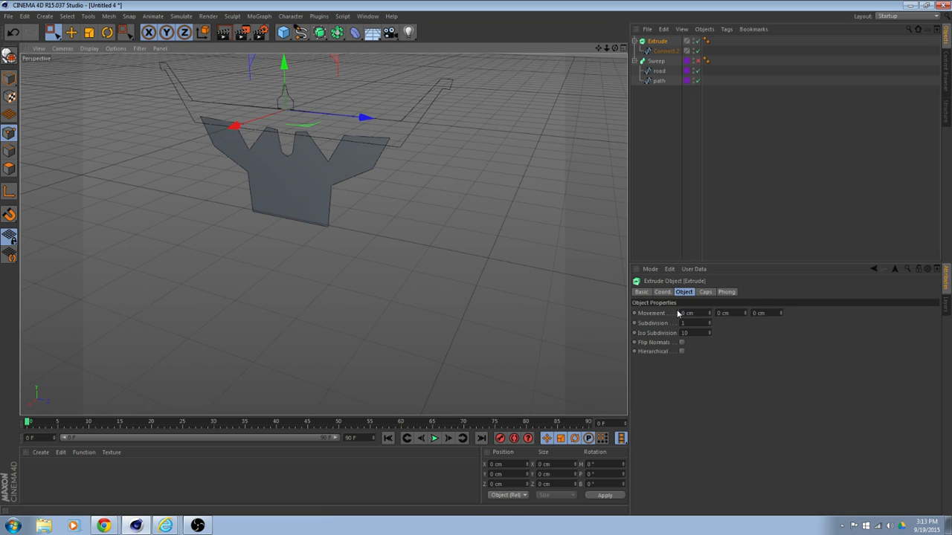
{"action": "left_click_drag", "start_coordinate": [710, 313], "coordinate": [678, 312]}
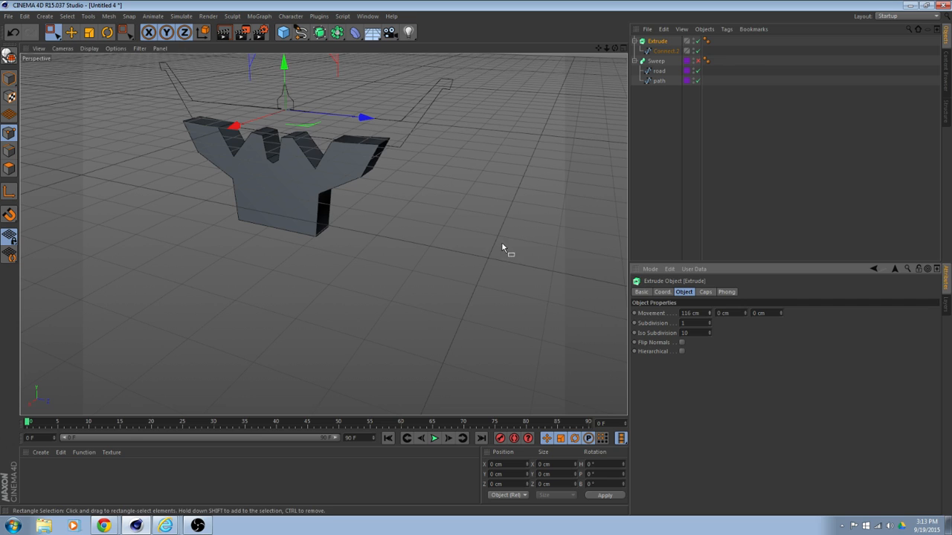
Change both the start and end caps of the support Extrude to Fillet Cap
{"action": "left_click_drag", "start_coordinate": [503, 250], "coordinate": [450, 237], "text": "alt"}
{"action": "left_click", "coordinate": [704, 291]}
{"action": "left_click", "coordinate": [706, 312]}
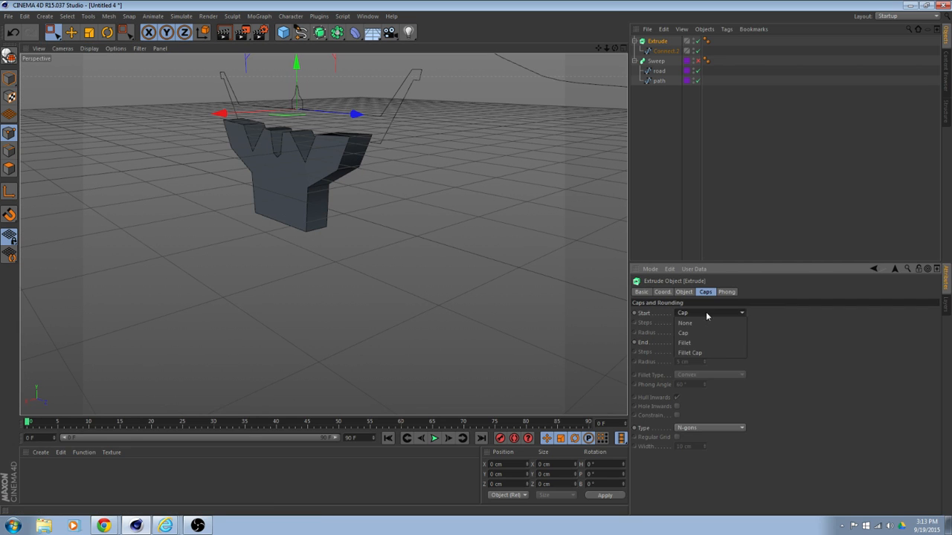
{"action": "left_click", "coordinate": [695, 348]}
{"action": "left_click_drag", "start_coordinate": [381, 243], "coordinate": [473, 284], "text": "alt"}
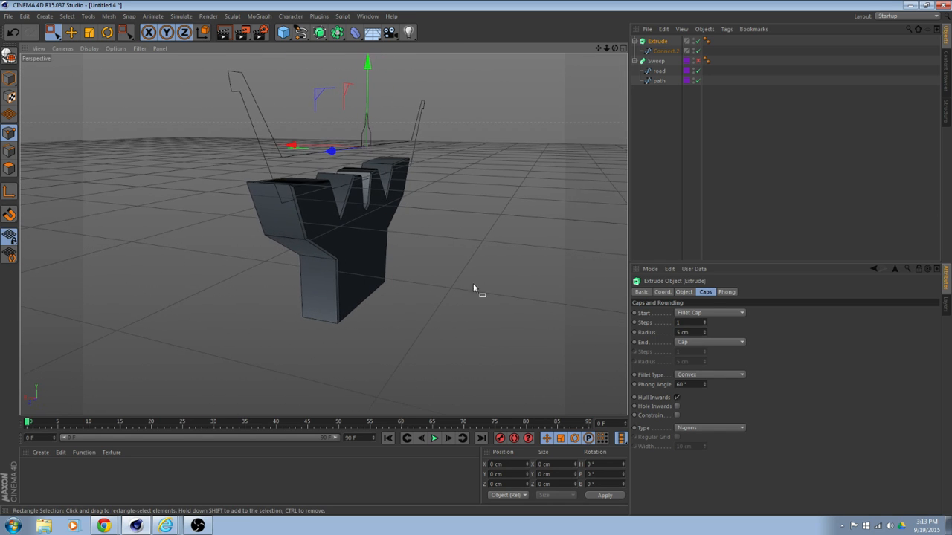
{"action": "left_click", "coordinate": [710, 342]}
{"action": "left_click", "coordinate": [716, 383]}
{"action": "mouse_move", "coordinate": [371, 282]}
{"action": "left_mouse_down", "text": "alt"}
{"action": "mouse_move", "coordinate": [489, 290]}
{"action": "mouse_move", "coordinate": [466, 284]}
{"action": "left_mouse_up", "text": "alt"}
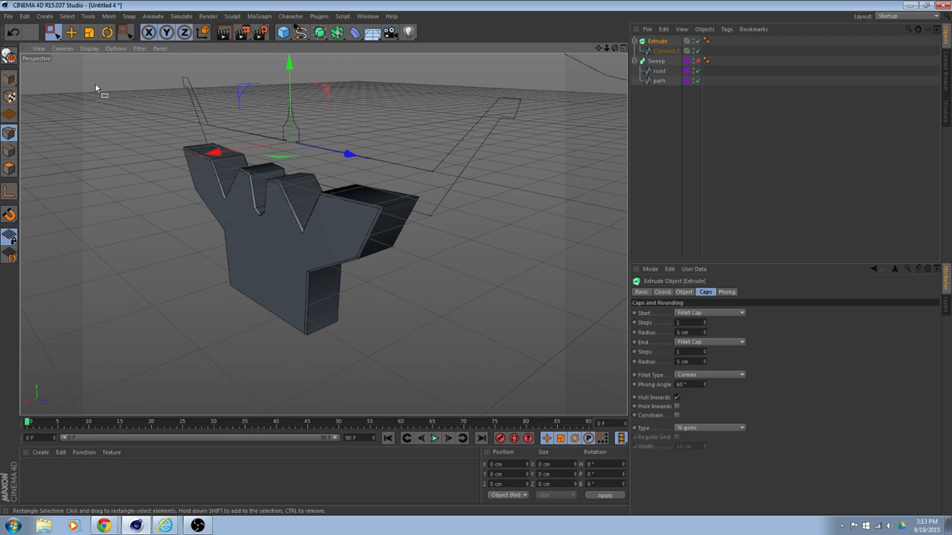
Switch the Perspective view to shading without edge lines and turn the road Sweep back on
{"action": "left_click", "coordinate": [90, 49]}
{"action": "left_click", "coordinate": [93, 65]}
{"action": "mouse_move", "coordinate": [395, 219]}
{"action": "left_mouse_down", "text": "alt"}
{"action": "mouse_move", "coordinate": [349, 174]}
{"action": "mouse_move", "coordinate": [478, 191]}
{"action": "mouse_move", "coordinate": [474, 208]}
{"action": "mouse_move", "coordinate": [505, 187]}
{"action": "mouse_move", "coordinate": [538, 198]}
{"action": "mouse_move", "coordinate": [386, 211]}
{"action": "left_mouse_up", "text": "alt"}
{"action": "scroll", "coordinate": [406, 217], "scroll_direction": "down", "scroll_amount": 2}
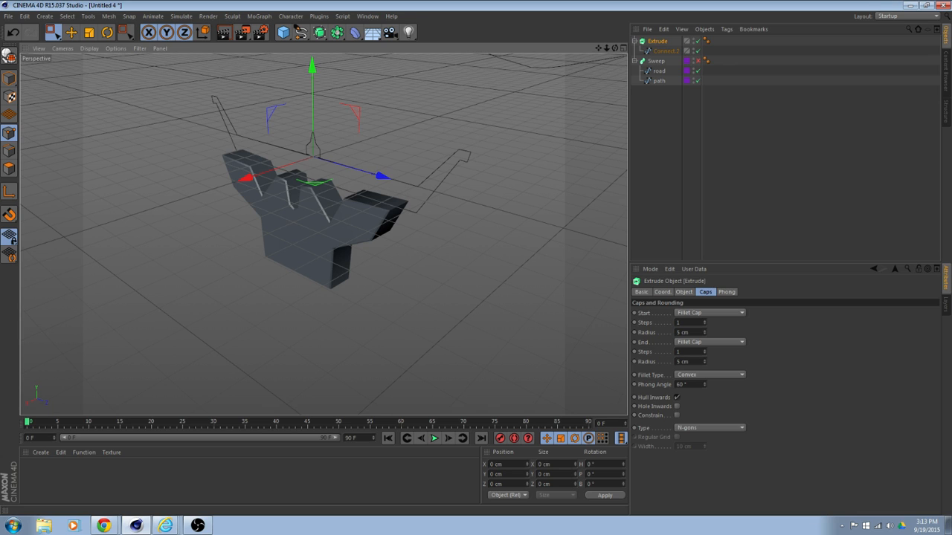
{"action": "left_click", "coordinate": [945, 305]}
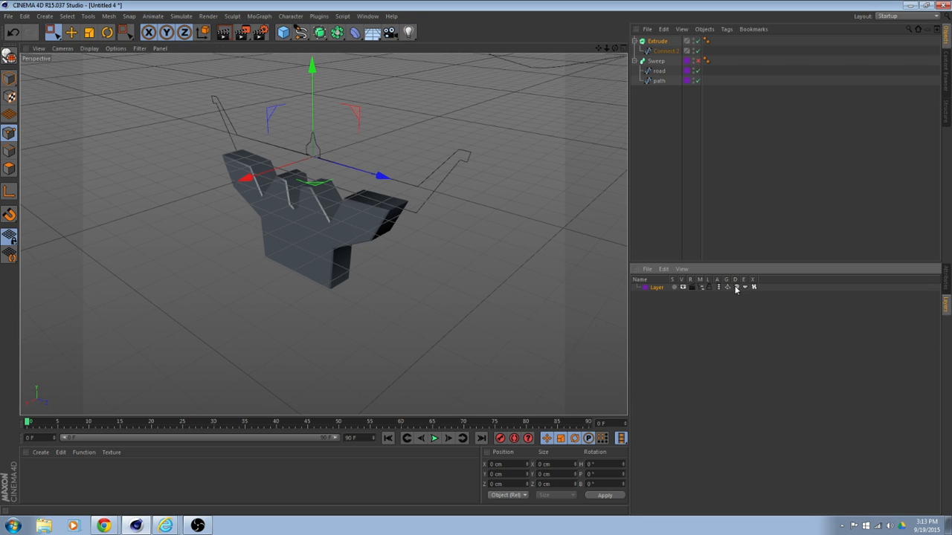
{"action": "left_click", "coordinate": [697, 62]}
{"action": "scroll", "coordinate": [450, 179], "scroll_direction": "down", "scroll_amount": 6}
{"action": "left_click_drag", "start_coordinate": [450, 179], "coordinate": [335, 171], "text": "alt"}
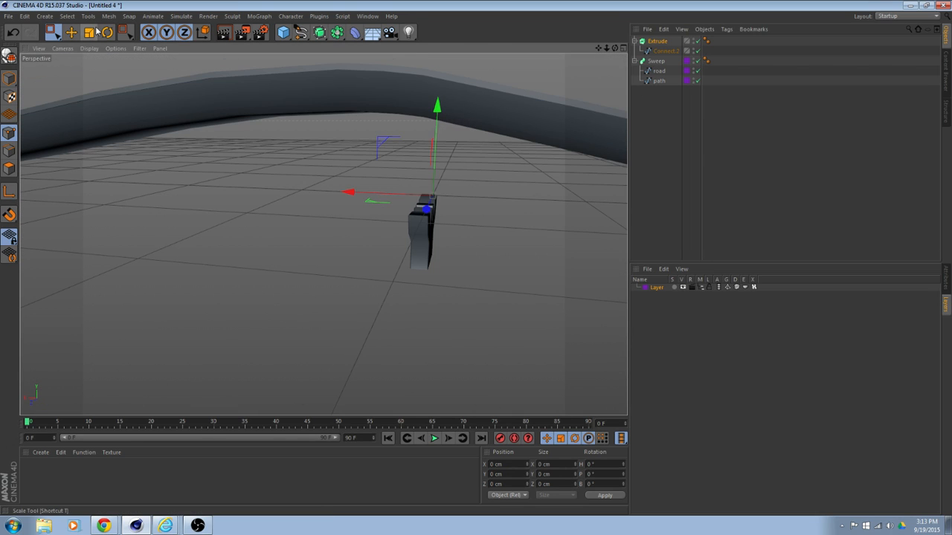
Try to scale the extruded support and its outline spline vertically with the Scale tool
{"action": "left_click", "coordinate": [664, 41]}
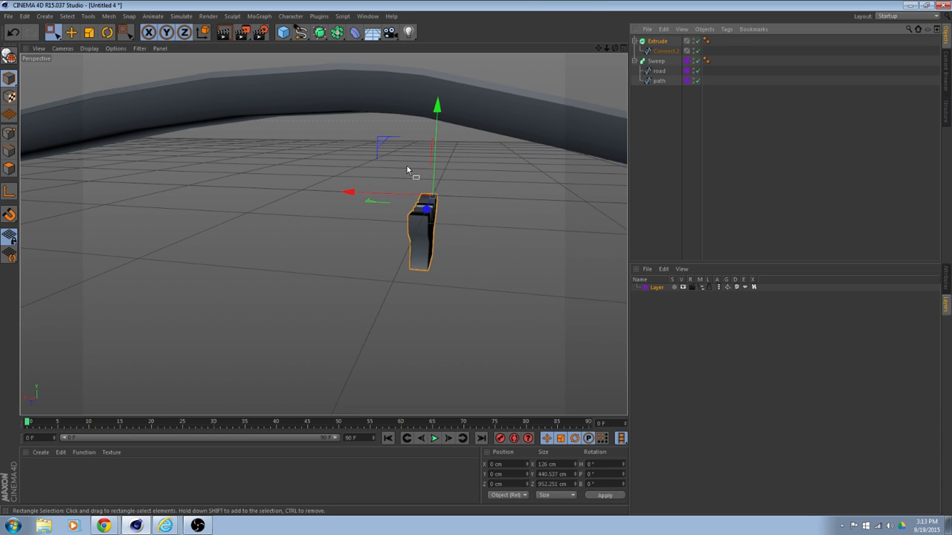
{"action": "left_click", "coordinate": [90, 33]}
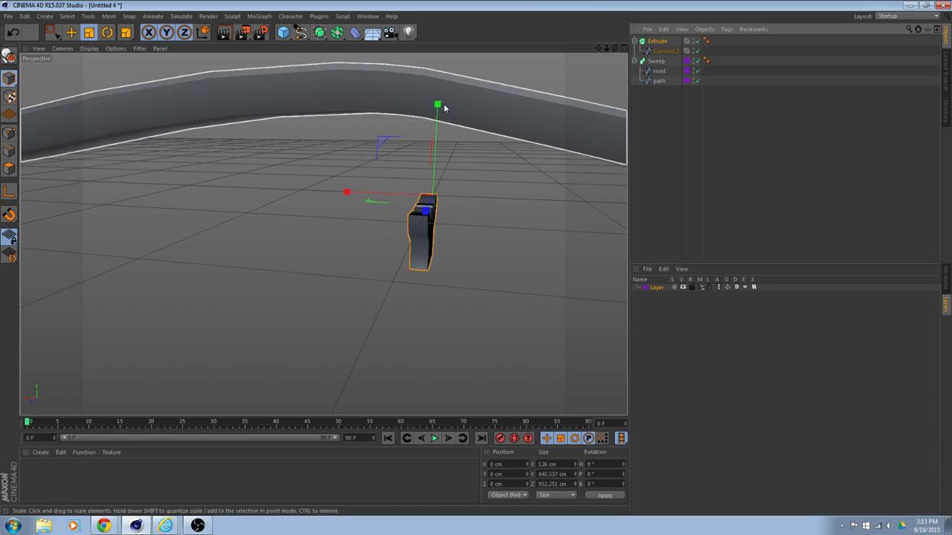
{"action": "mouse_move", "coordinate": [437, 104]}
{"action": "left_mouse_down"}
{"action": "mouse_move", "coordinate": [438, 89]}
{"action": "mouse_move", "coordinate": [441, 108]}
{"action": "left_mouse_up"}
{"action": "key", "text": "ctrl+z"}
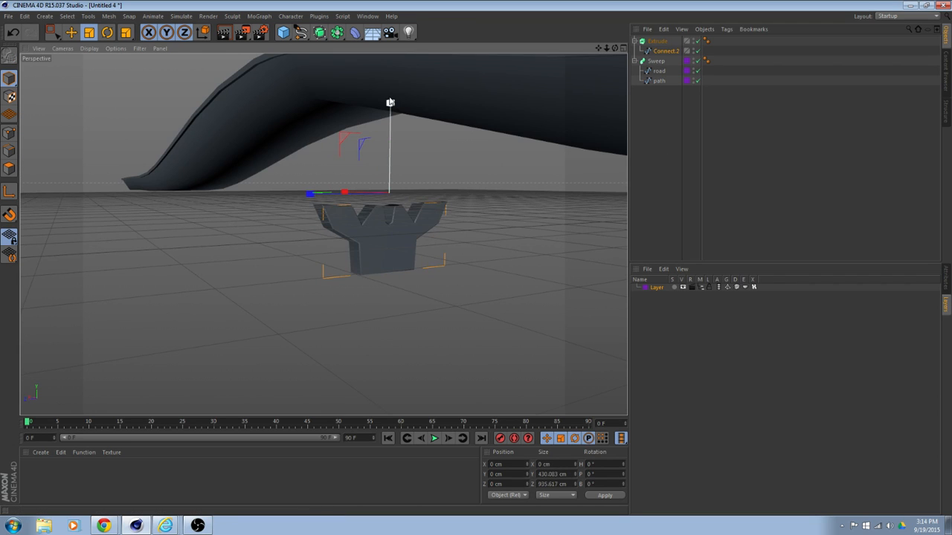
{"action": "left_click_drag", "start_coordinate": [390, 102], "coordinate": [389, 105]}
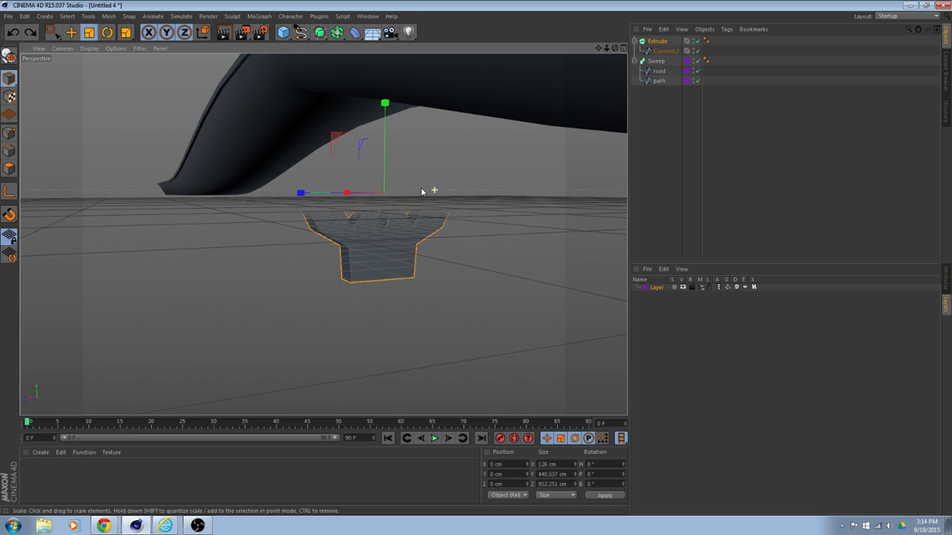
Turn the Sweep off and bring up the support outline spline in point mode in the maximized Right view
{"action": "left_click_drag", "start_coordinate": [421, 188], "coordinate": [369, 204], "text": "alt"}
{"action": "right_click_drag", "start_coordinate": [374, 204], "coordinate": [329, 206], "text": "alt"}
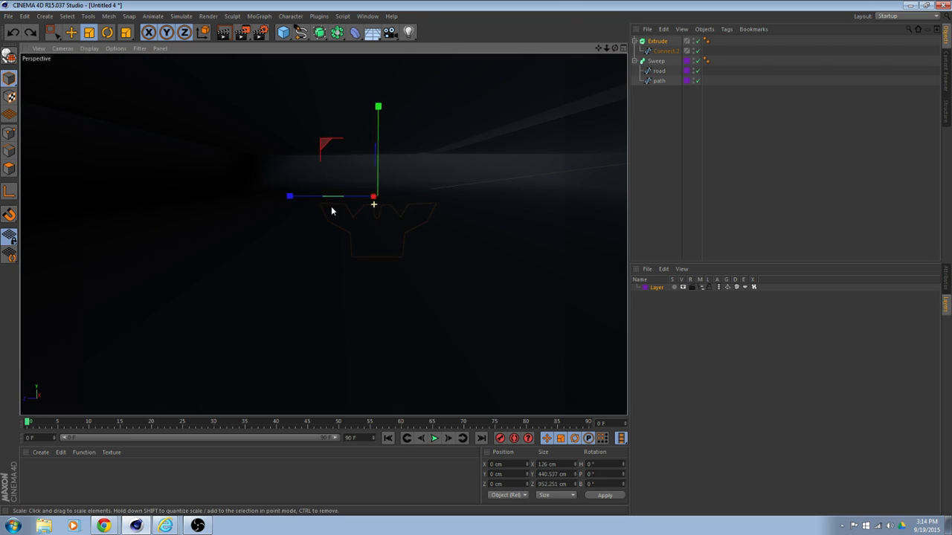
{"action": "left_click_drag", "start_coordinate": [329, 206], "coordinate": [126, 197], "text": "alt"}
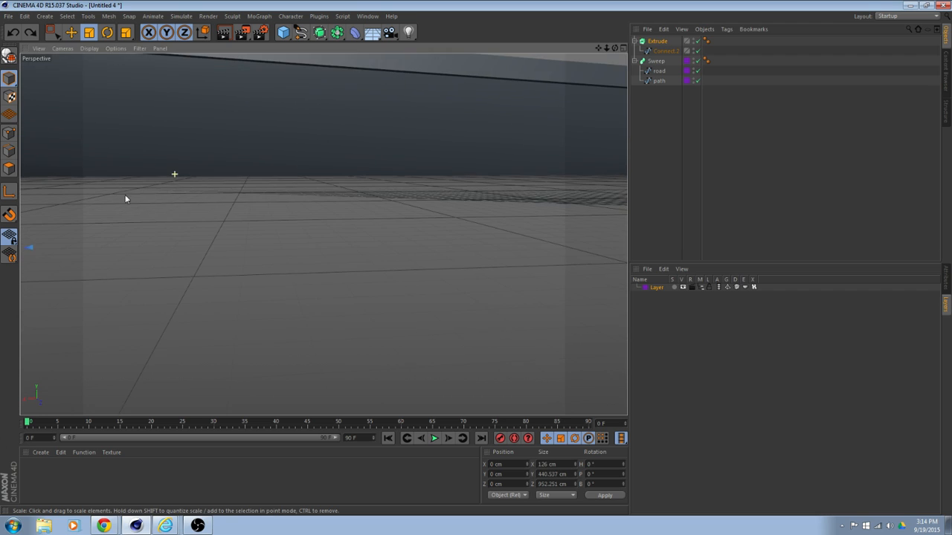
{"action": "middle_click", "coordinate": [198, 199]}
{"action": "left_click_drag", "start_coordinate": [197, 199], "coordinate": [219, 196], "text": "alt"}
{"action": "scroll", "coordinate": [272, 325], "scroll_direction": "up", "scroll_amount": 4}
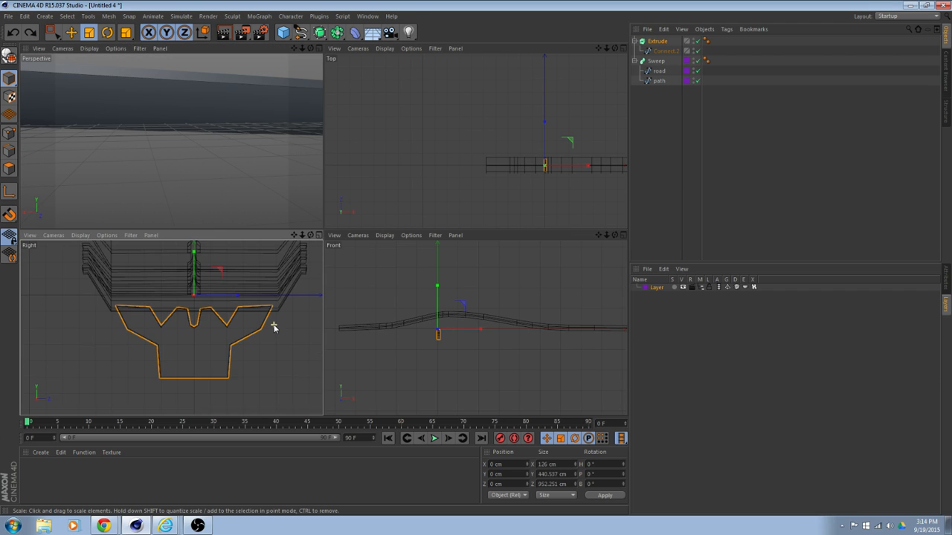
{"action": "mouse_move", "coordinate": [277, 324]}
{"action": "middle_mouse_down", "text": "alt"}
{"action": "mouse_move", "coordinate": [293, 296]}
{"action": "mouse_move", "coordinate": [288, 313]}
{"action": "middle_mouse_up", "text": "alt"}
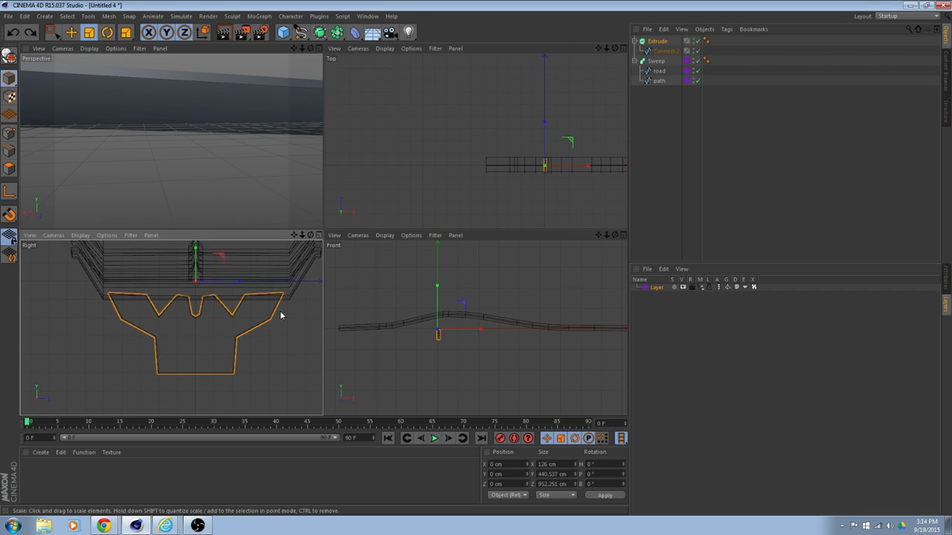
{"action": "left_click", "coordinate": [664, 52]}
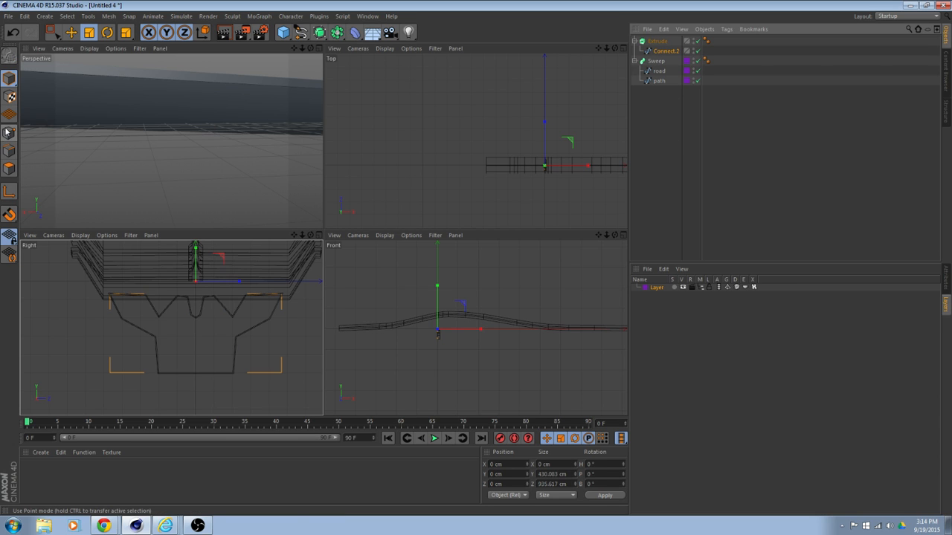
{"action": "left_click", "coordinate": [9, 133]}
{"action": "left_click", "coordinate": [697, 61]}
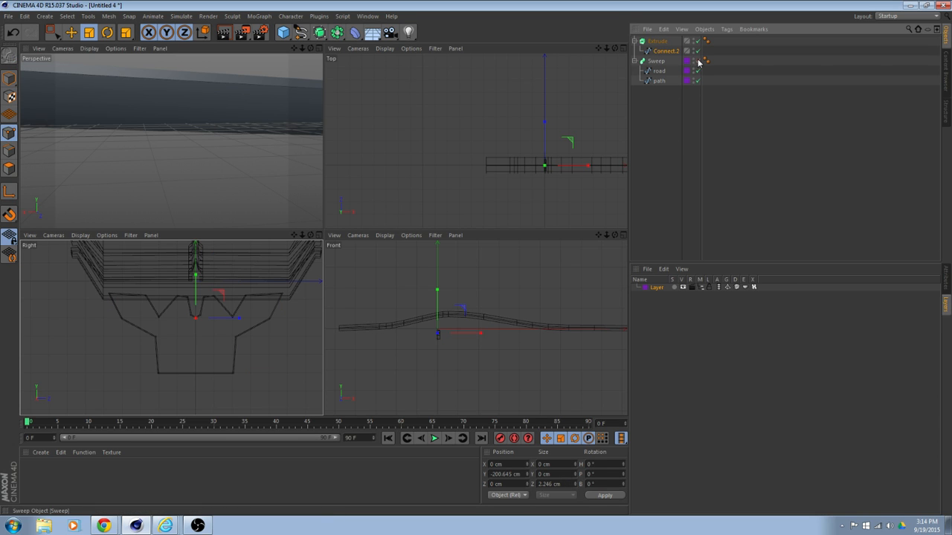
{"action": "middle_click", "coordinate": [196, 340]}
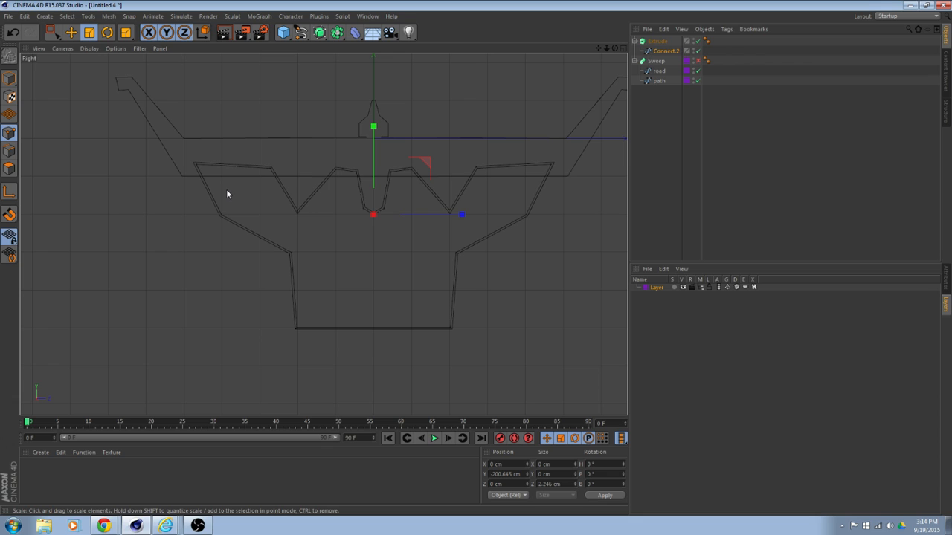
Select all points of the support outline and move them up to a Y position of about 19.6 cm
{"action": "left_click", "coordinate": [52, 32]}
{"action": "left_click_drag", "start_coordinate": [158, 107], "coordinate": [600, 364]}
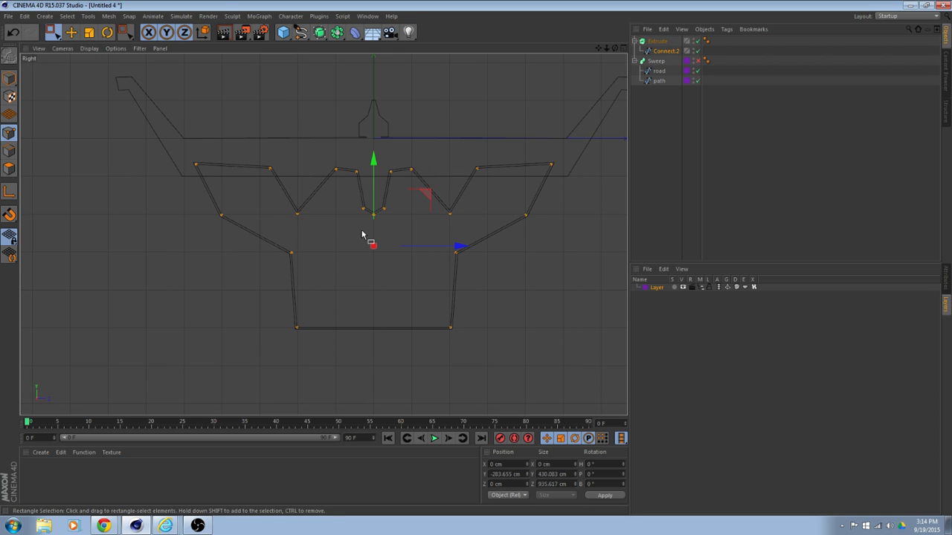
{"action": "left_click_drag", "start_coordinate": [373, 159], "coordinate": [374, 46]}
{"action": "key", "text": "ctrl+z"}
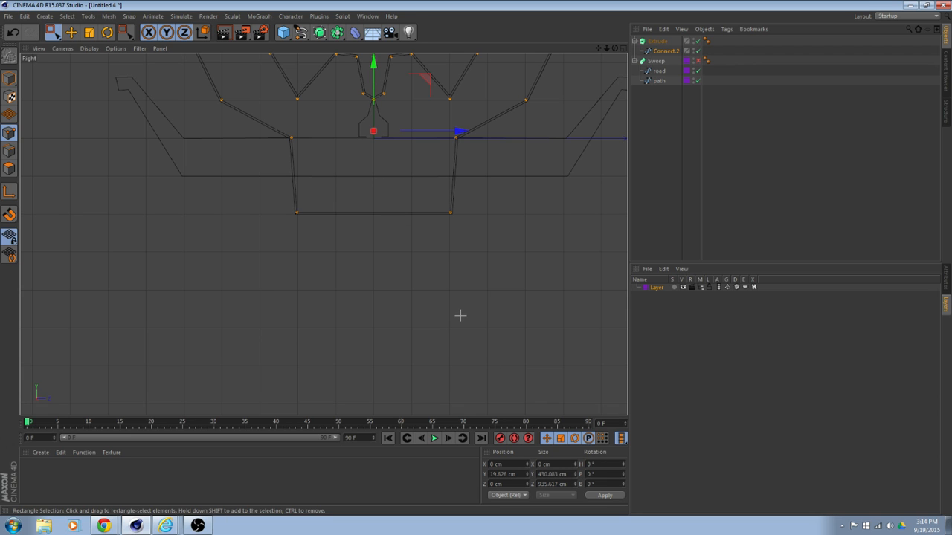
Enable axis modification and move the outline spline's axis down to its lower edge, at about -201.3 cm in Y
{"action": "middle_click_drag", "start_coordinate": [498, 199], "coordinate": [516, 258], "text": "alt"}
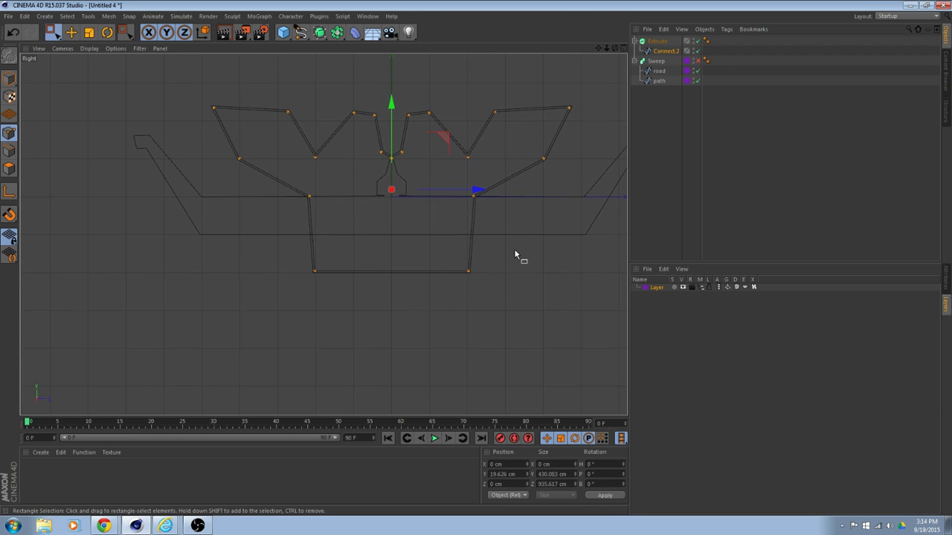
{"action": "left_click", "coordinate": [666, 43]}
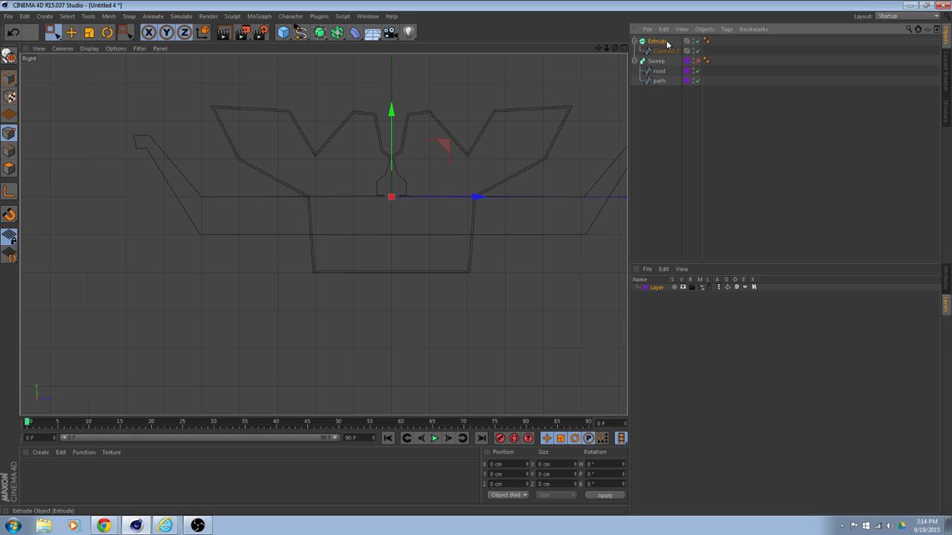
{"action": "left_click", "coordinate": [666, 51]}
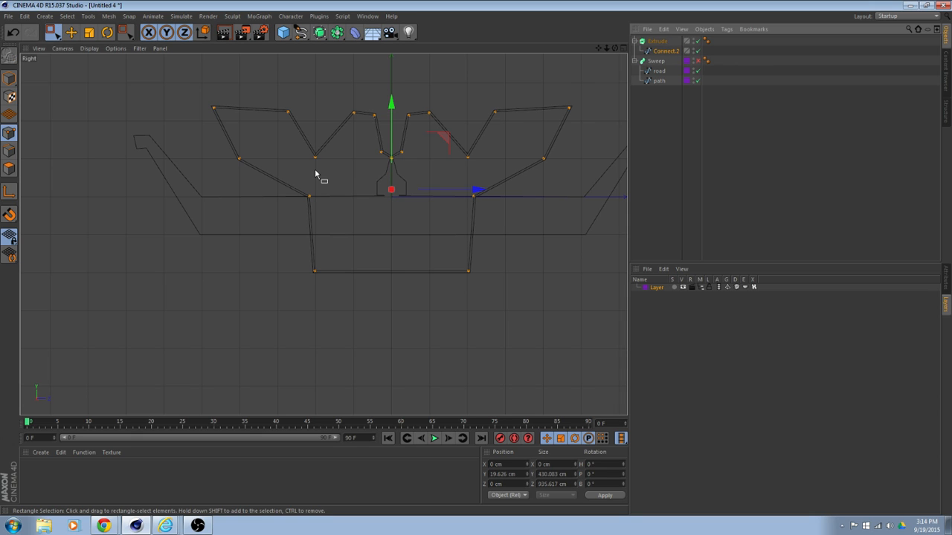
{"action": "key", "text": "l"}
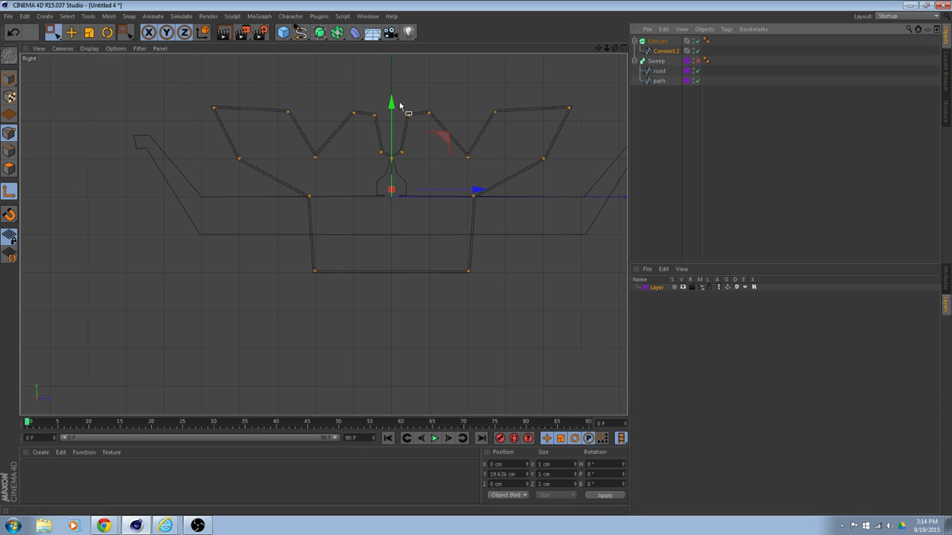
{"action": "left_click_drag", "start_coordinate": [391, 101], "coordinate": [386, 187]}
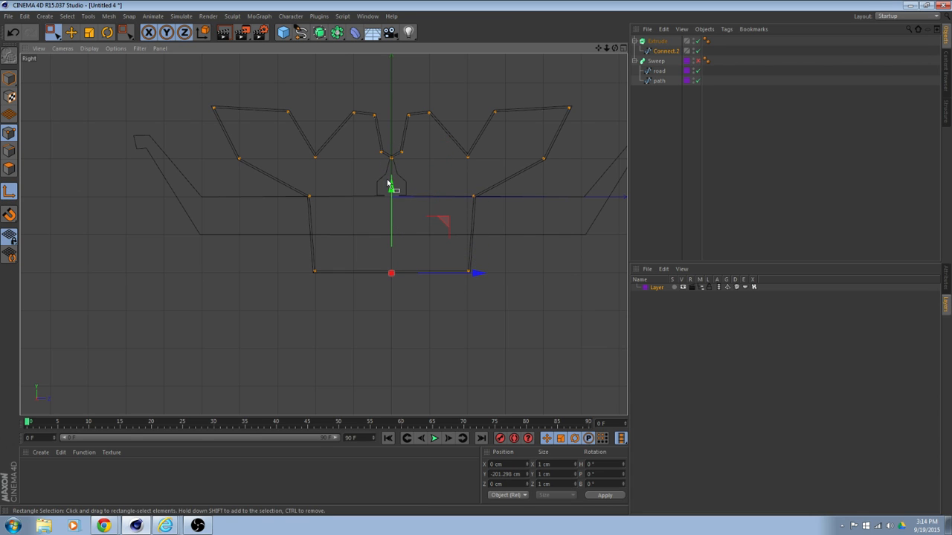
Turn the Sweep back on and check the support's placement beneath the road in the Perspective view
{"action": "left_click", "coordinate": [697, 62]}
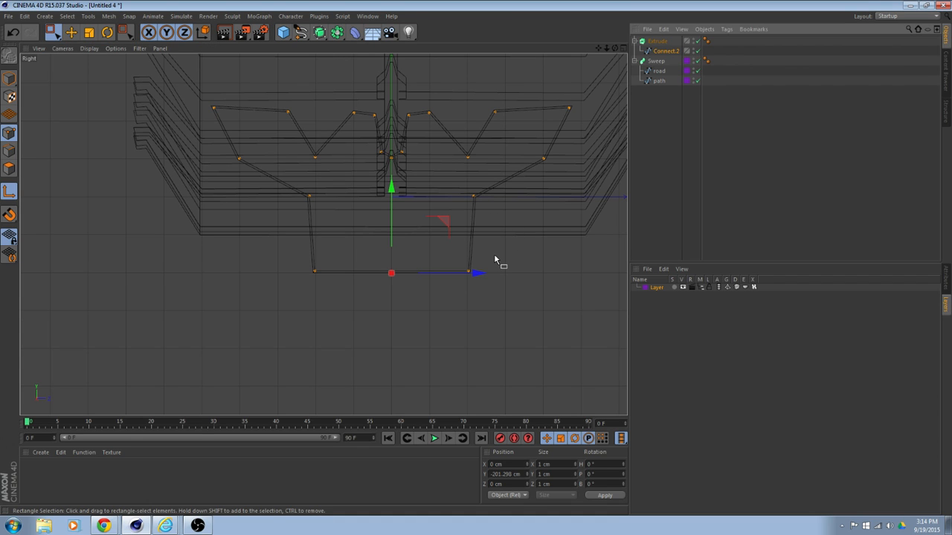
{"action": "key", "text": "F1"}
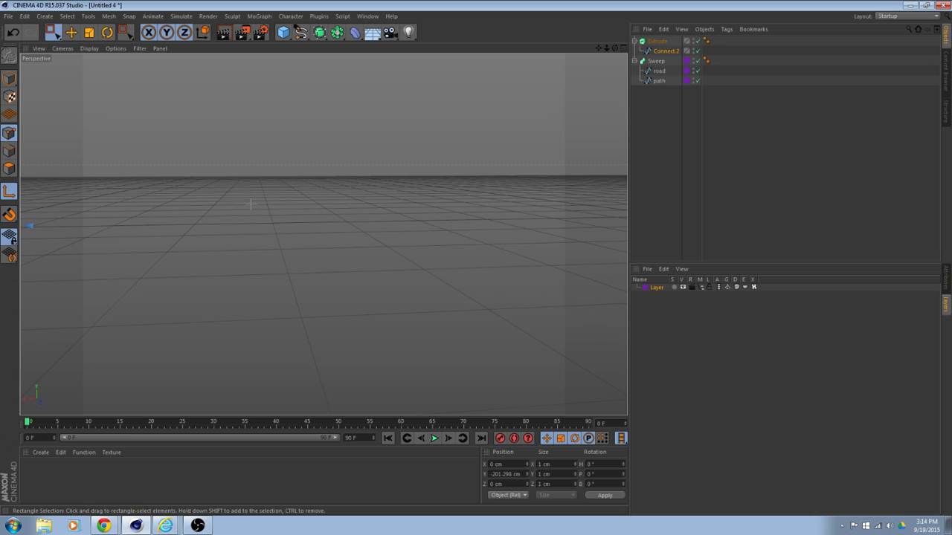
{"action": "left_click_drag", "start_coordinate": [336, 238], "coordinate": [253, 231]}
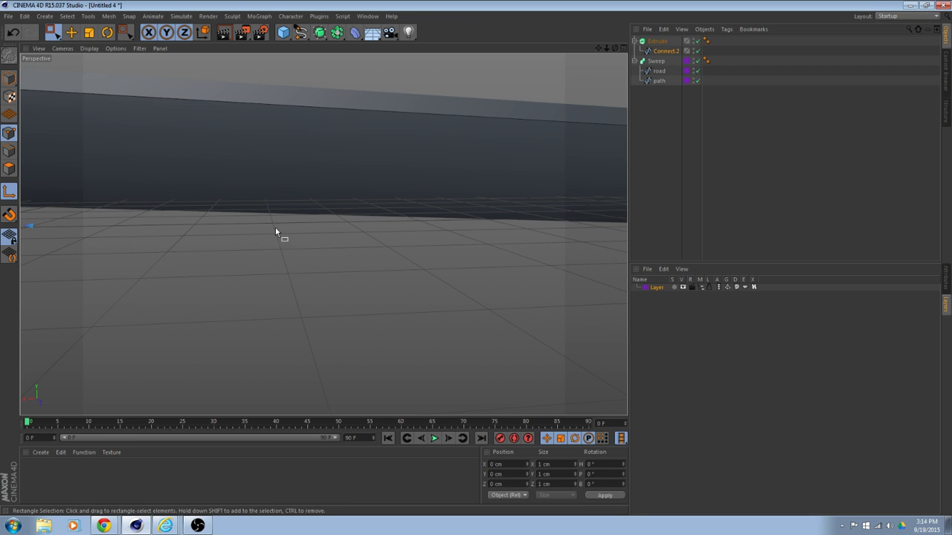
{"action": "mouse_move", "coordinate": [319, 234]}
{"action": "left_mouse_down", "text": "alt"}
{"action": "mouse_move", "coordinate": [274, 230]}
{"action": "mouse_move", "coordinate": [550, 268]}
{"action": "mouse_move", "coordinate": [118, 234]}
{"action": "left_mouse_up", "text": "alt"}
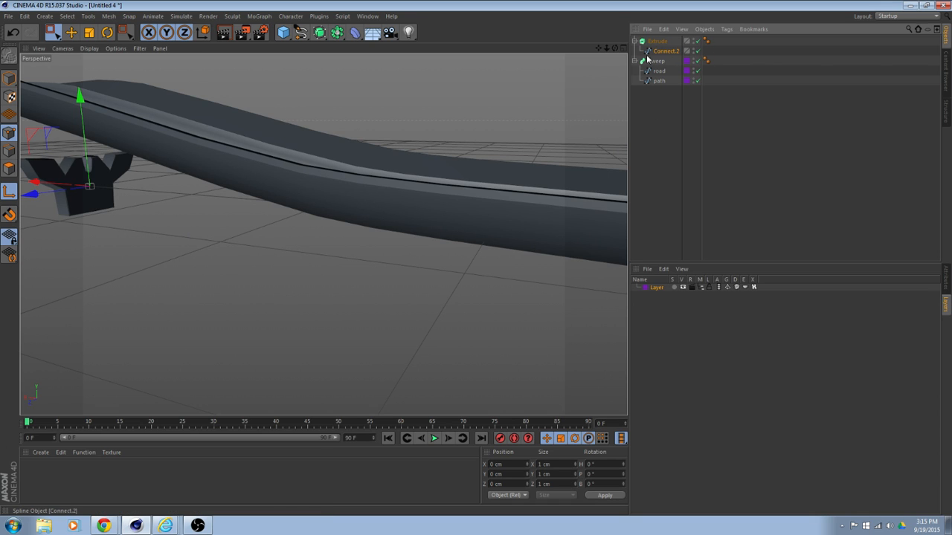
{"action": "left_click_drag", "start_coordinate": [251, 255], "coordinate": [170, 251], "text": "alt"}
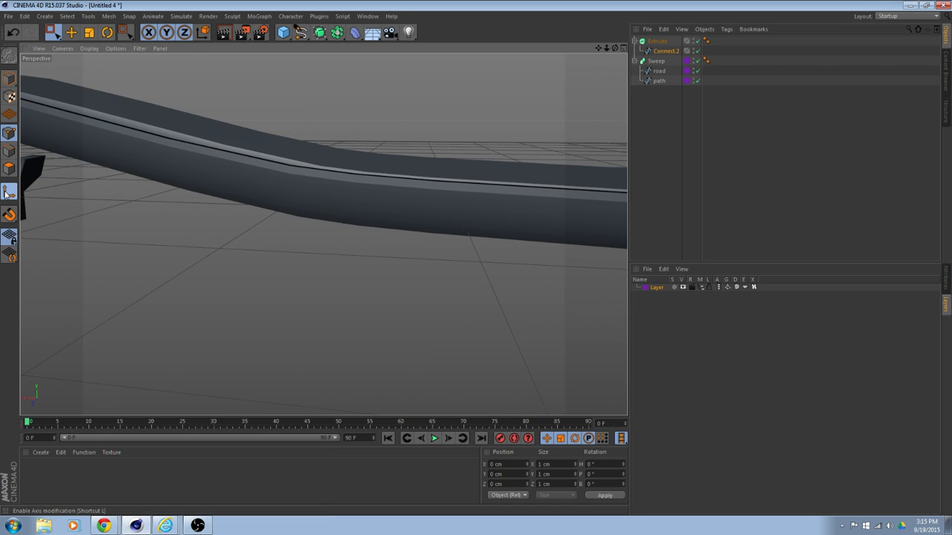
{"action": "left_click_drag", "start_coordinate": [223, 211], "coordinate": [446, 238], "text": "alt"}
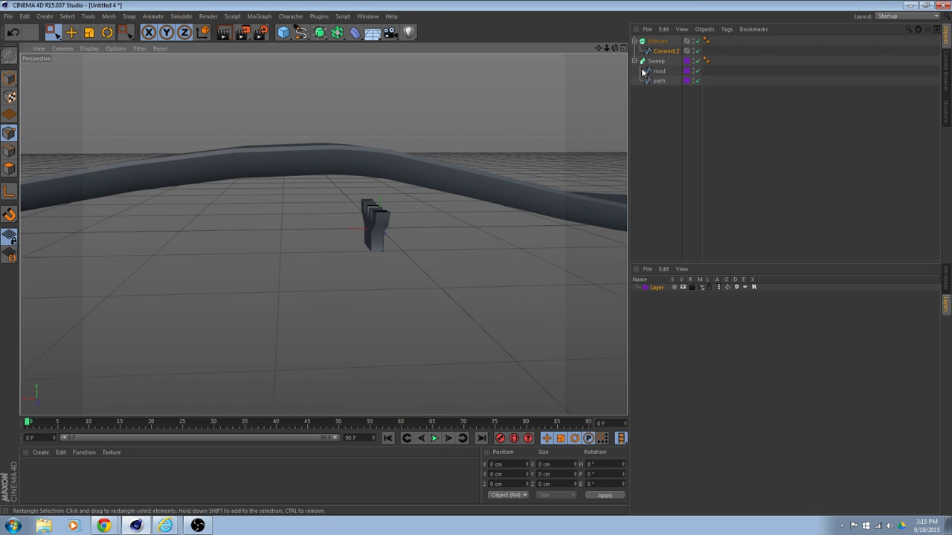
Switch to model mode and try scaling the support outline vertically, undoing that scaling
{"action": "left_click", "coordinate": [87, 34]}
{"action": "left_click", "coordinate": [9, 78]}
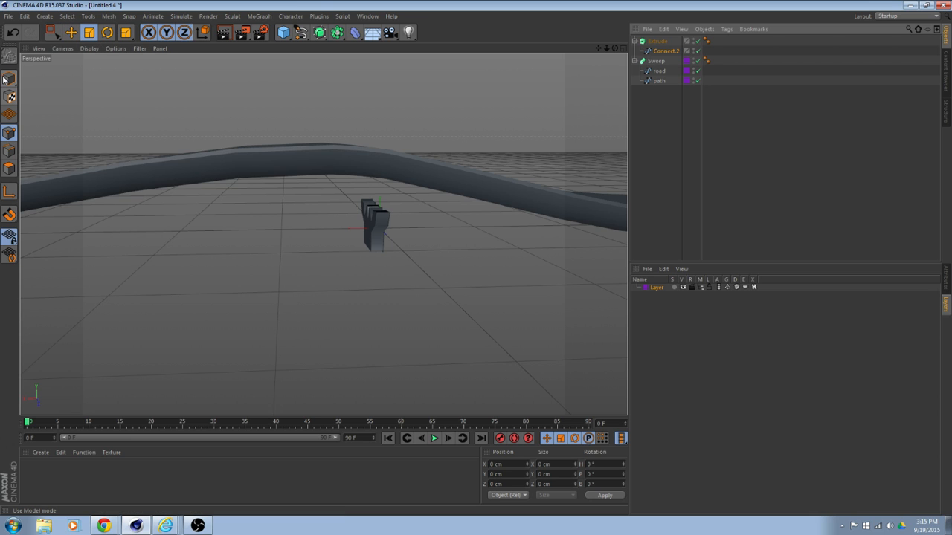
{"action": "left_click", "coordinate": [350, 164]}
{"action": "left_click_drag", "start_coordinate": [391, 154], "coordinate": [392, 102]}
{"action": "left_click_drag", "start_coordinate": [394, 179], "coordinate": [462, 188], "text": "alt"}
{"action": "key", "text": "ctrl+z"}
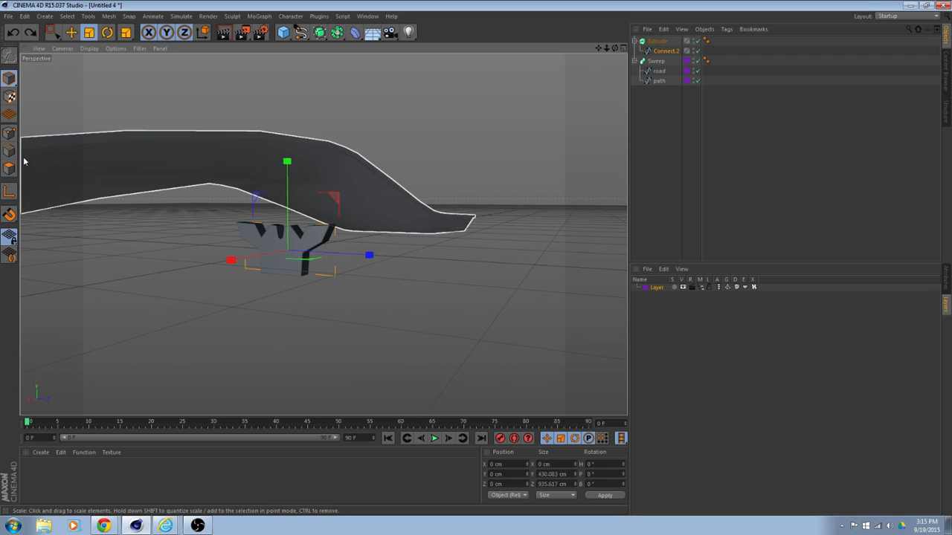
Enable axis modification, move the support outline's axis down towards its base, and leave axis modification
{"action": "left_click", "coordinate": [8, 191]}
{"action": "left_click", "coordinate": [72, 33]}
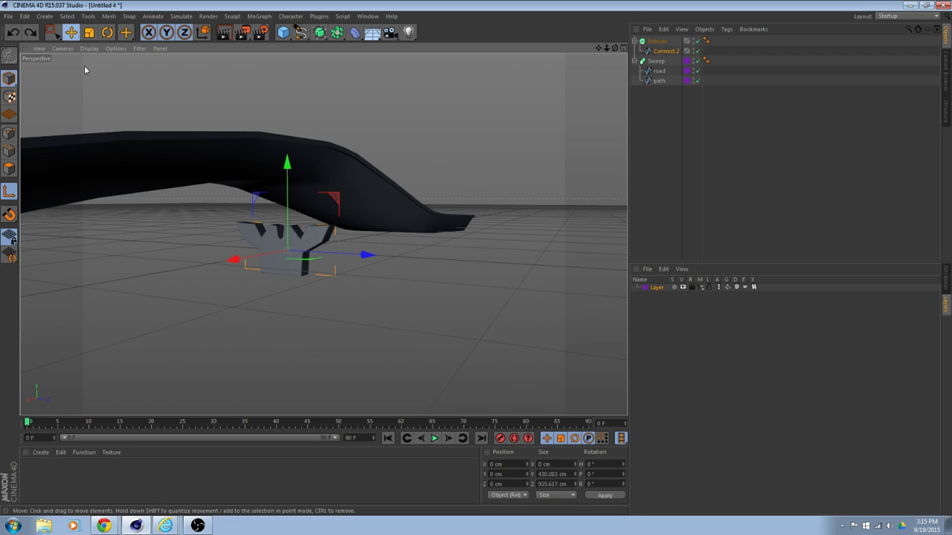
{"action": "left_click_drag", "start_coordinate": [287, 162], "coordinate": [339, 279]}
{"action": "left_click", "coordinate": [9, 191]}
Stretch the support outline vertically until the extruded support is about 756 cm high and reaches the road's underside
{"action": "left_click", "coordinate": [89, 32]}
{"action": "left_click_drag", "start_coordinate": [283, 251], "coordinate": [354, 174], "text": "alt"}
{"action": "left_click", "coordinate": [480, 211]}
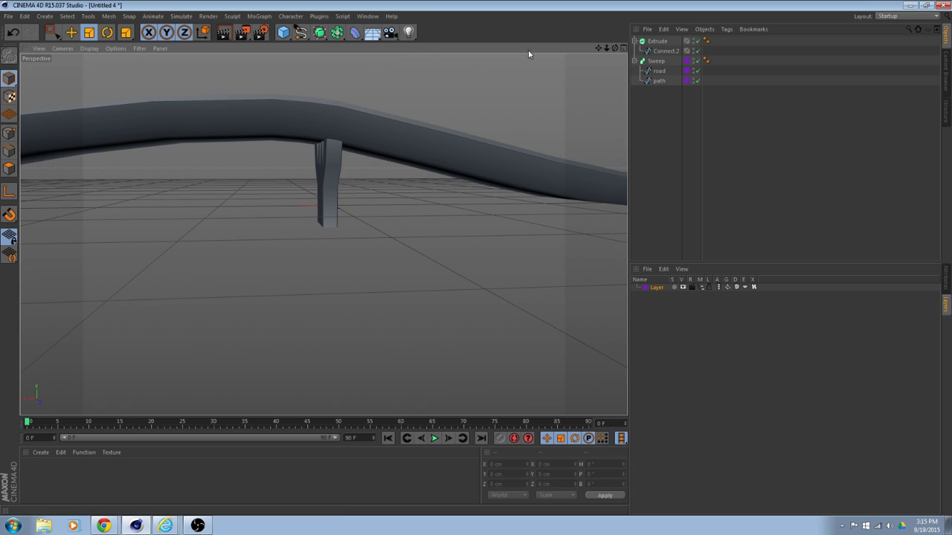
Duplicate the Extrude support and move the copy along the X axis to a second position beneath the road
{"action": "left_click", "coordinate": [656, 41]}
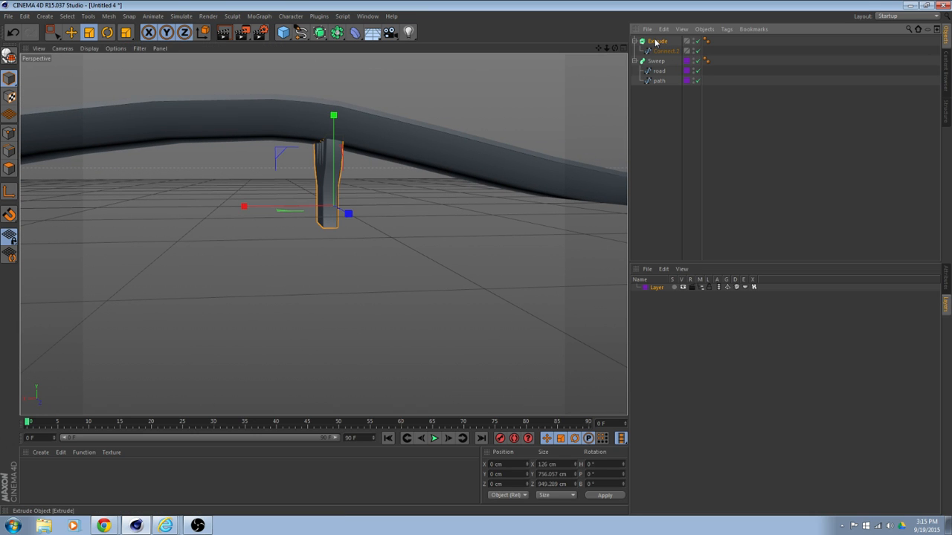
{"action": "key", "text": "ctrl+c"}
{"action": "key", "text": "ctrl+v"}
{"action": "left_click", "coordinate": [71, 32]}
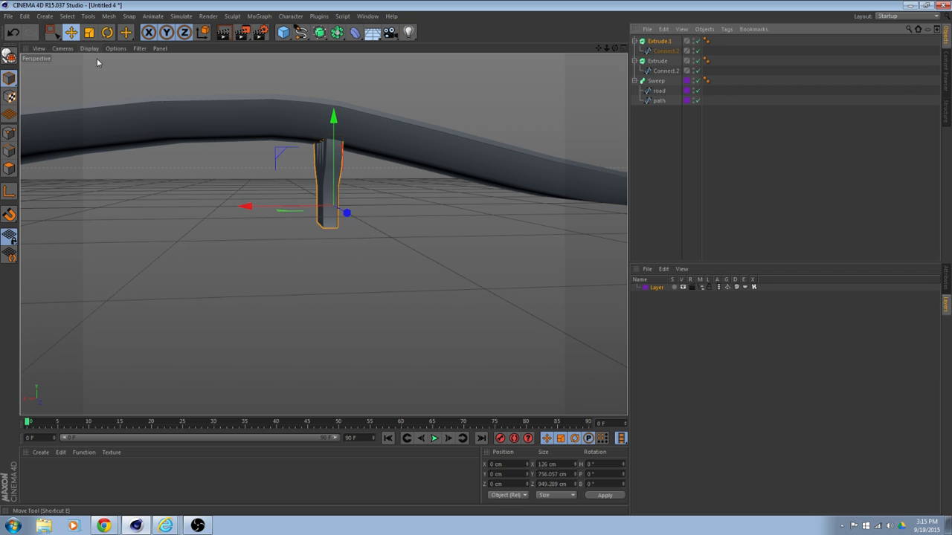
{"action": "left_click_drag", "start_coordinate": [247, 207], "coordinate": [91, 230]}
{"action": "left_click", "coordinate": [371, 241]}
{"action": "left_click_drag", "start_coordinate": [376, 232], "coordinate": [429, 279], "text": "alt"}
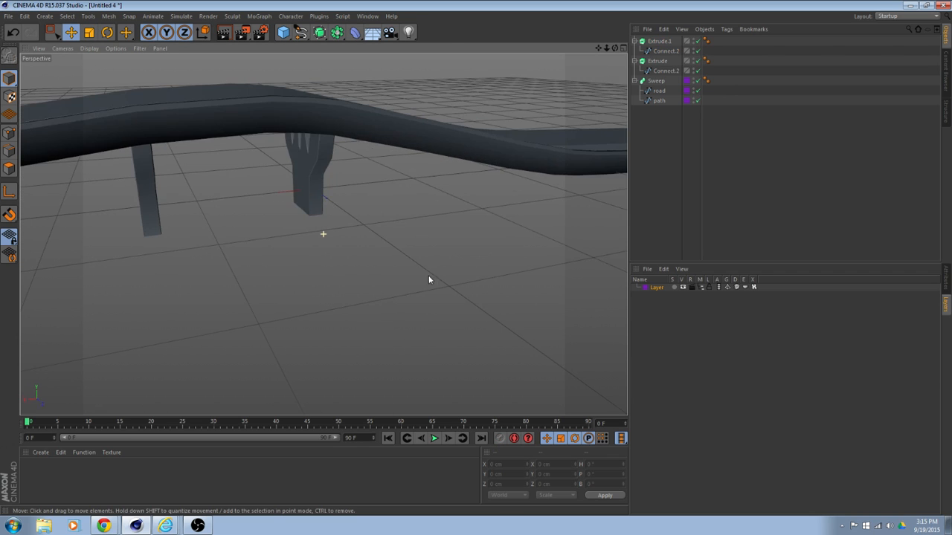
Set the Sweep's phong angle to 37° to sharpen the edges of the road shading
{"action": "left_click_drag", "start_coordinate": [289, 232], "coordinate": [290, 266], "text": "alt"}
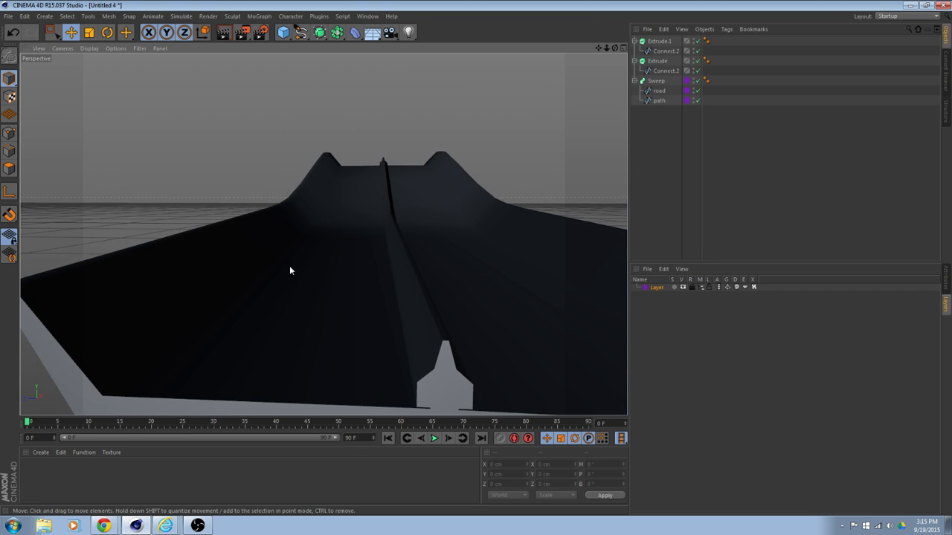
{"action": "left_click", "coordinate": [299, 266]}
{"action": "scroll", "coordinate": [300, 268], "scroll_direction": "down", "scroll_amount": 3}
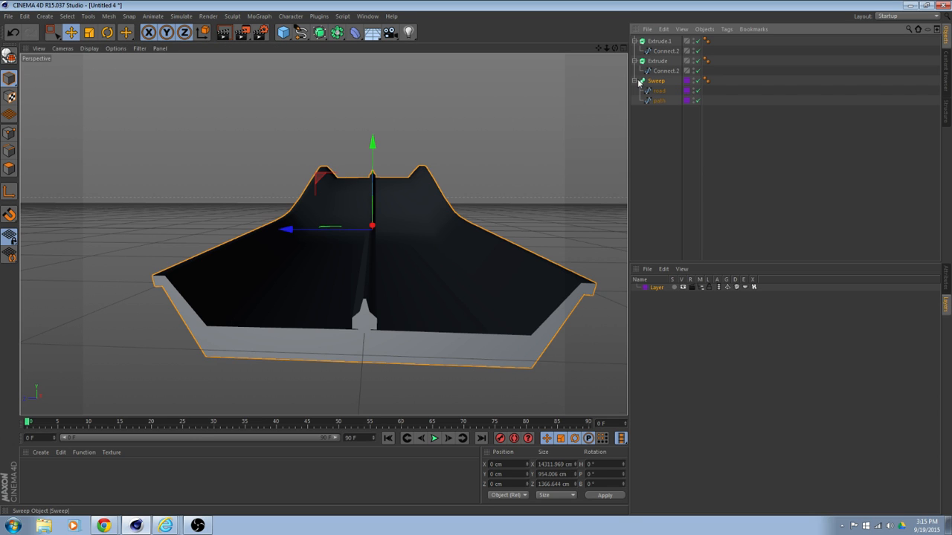
{"action": "left_click", "coordinate": [944, 278]}
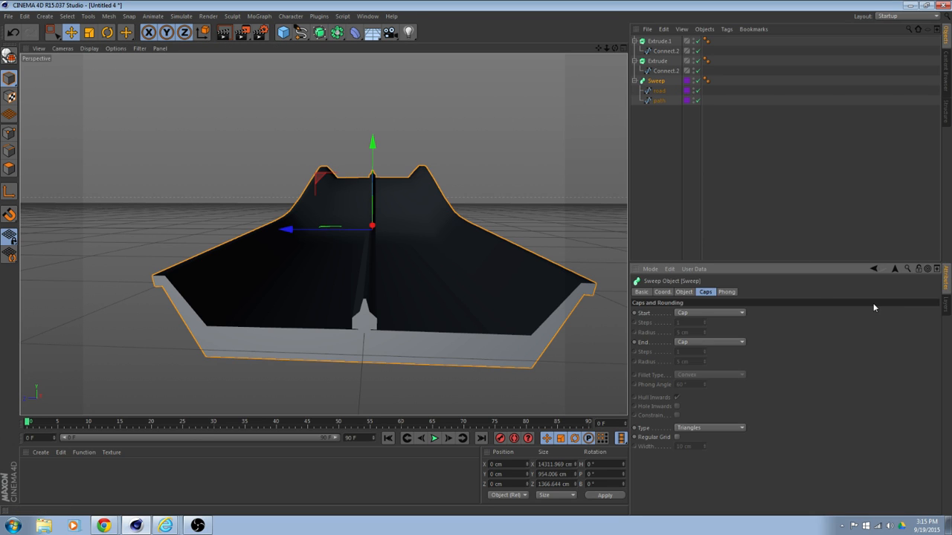
{"action": "left_click", "coordinate": [683, 292]}
{"action": "left_click", "coordinate": [727, 292]}
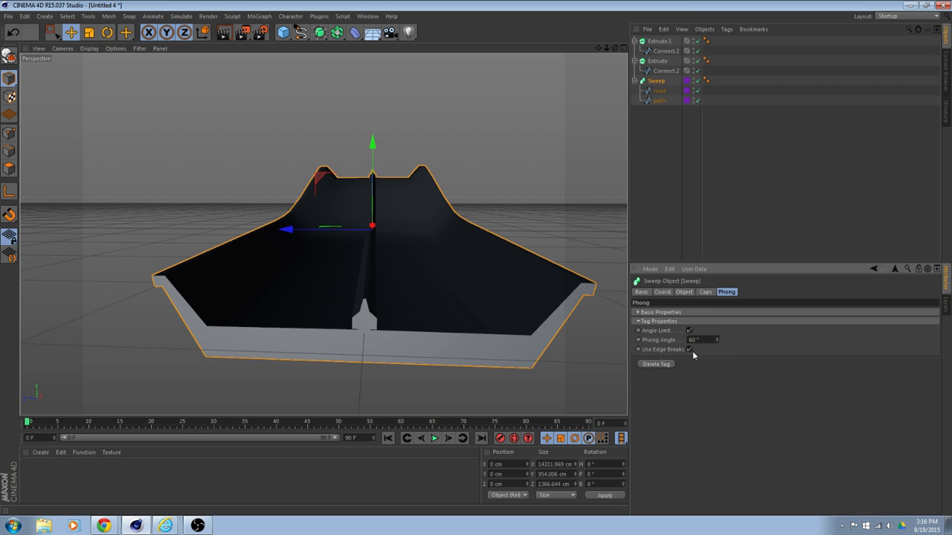
{"action": "left_click_drag", "start_coordinate": [717, 339], "coordinate": [717, 337]}
{"action": "left_click_drag", "start_coordinate": [717, 340], "coordinate": [717, 343]}
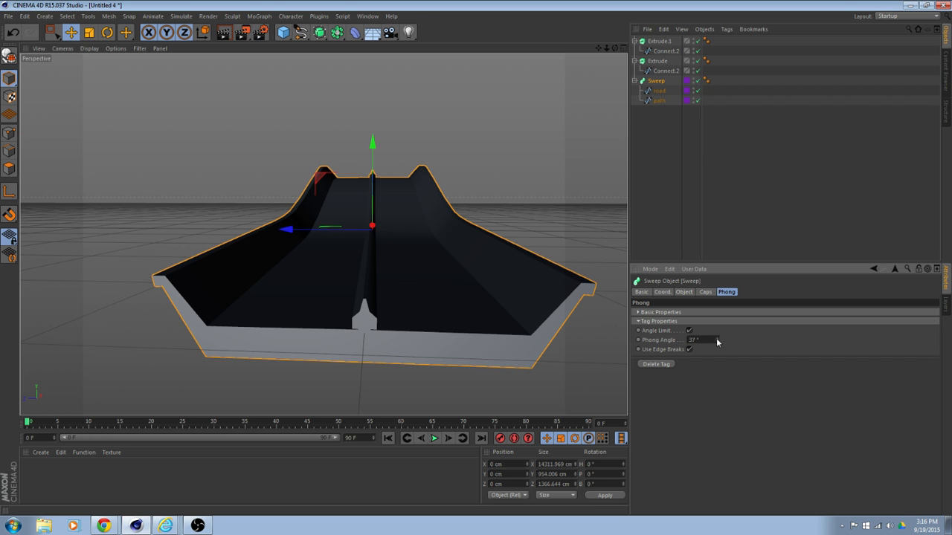
Examine the road's surface shading and barrier edges from several angles in the Perspective view
{"action": "left_click_drag", "start_coordinate": [565, 320], "coordinate": [329, 302], "text": "alt"}
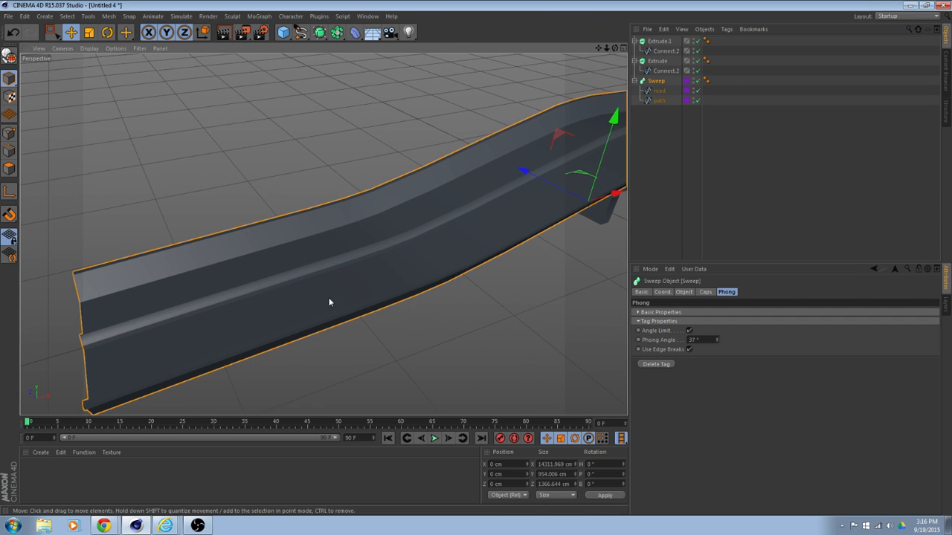
{"action": "left_click_drag", "start_coordinate": [294, 275], "coordinate": [482, 319], "text": "alt"}
{"action": "left_click_drag", "start_coordinate": [548, 265], "coordinate": [512, 340], "text": "alt"}
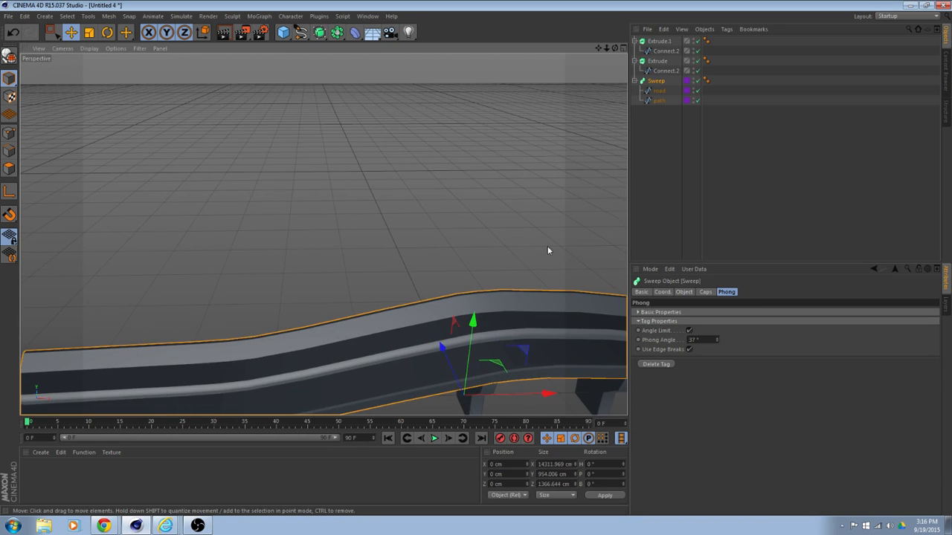
{"action": "left_click_drag", "start_coordinate": [547, 251], "coordinate": [567, 335], "text": "alt"}
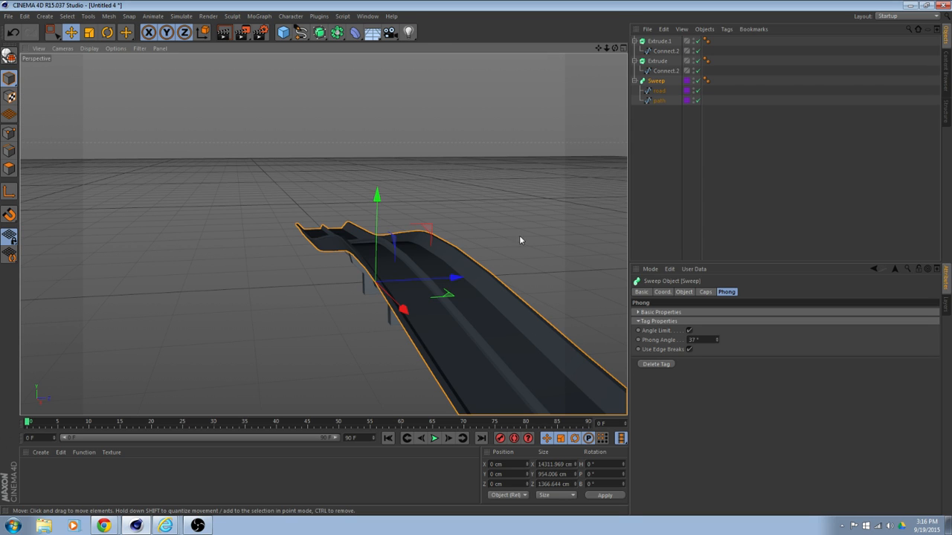
{"action": "left_click_drag", "start_coordinate": [519, 237], "coordinate": [350, 121], "text": "alt"}
{"action": "middle_click_drag", "start_coordinate": [537, 282], "coordinate": [399, 131], "text": "alt"}
{"action": "left_click_drag", "start_coordinate": [410, 168], "coordinate": [328, 195], "text": "alt"}
{"action": "right_click_drag", "start_coordinate": [335, 204], "coordinate": [554, 189], "text": "alt"}
Check the bridge in the Top and four-view layouts, and inspect both supports from the side in Perspective with nothing selected
{"action": "middle_click", "coordinate": [554, 188]}
{"action": "middle_click", "coordinate": [511, 202]}
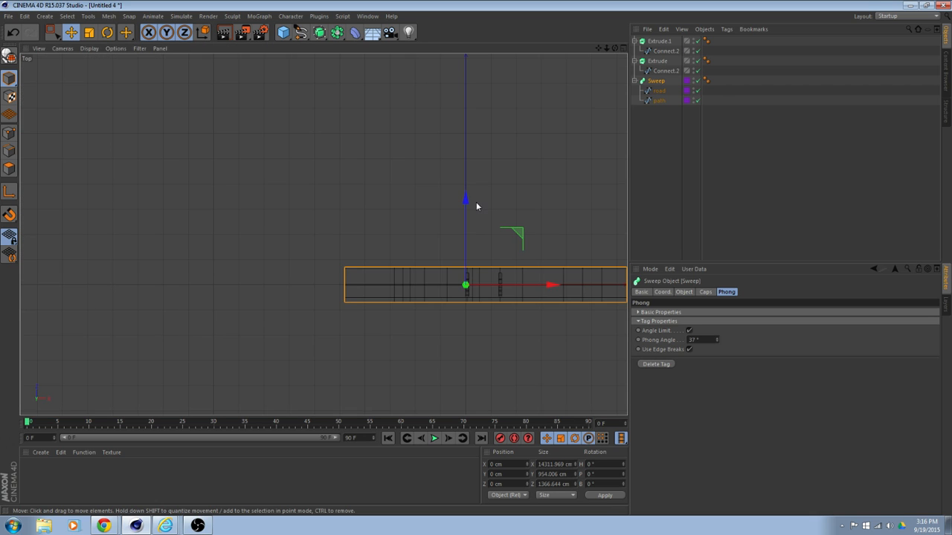
{"action": "middle_click", "coordinate": [477, 203]}
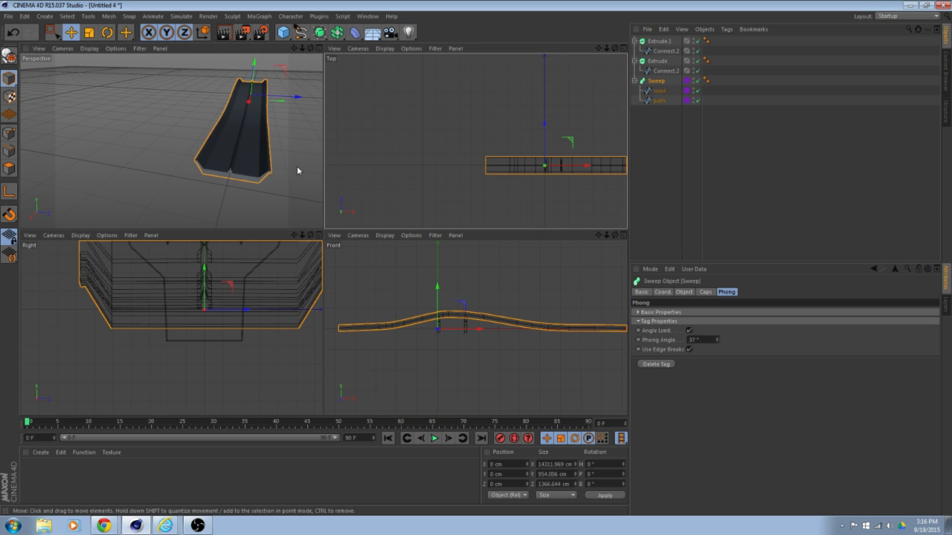
{"action": "middle_click", "coordinate": [298, 167]}
{"action": "middle_click", "coordinate": [406, 226]}
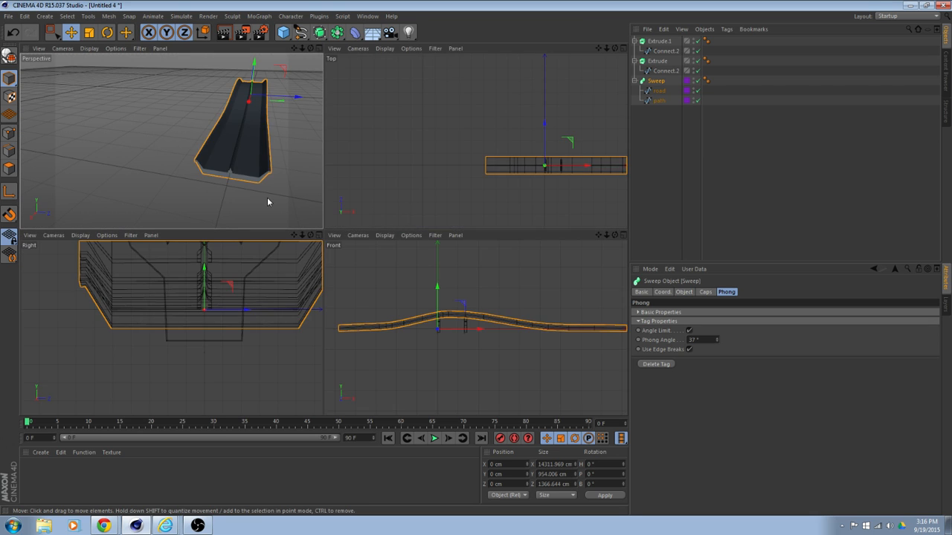
{"action": "middle_click", "coordinate": [268, 198]}
{"action": "left_click_drag", "start_coordinate": [542, 202], "coordinate": [603, 29], "text": "alt"}
{"action": "left_click", "coordinate": [405, 272]}
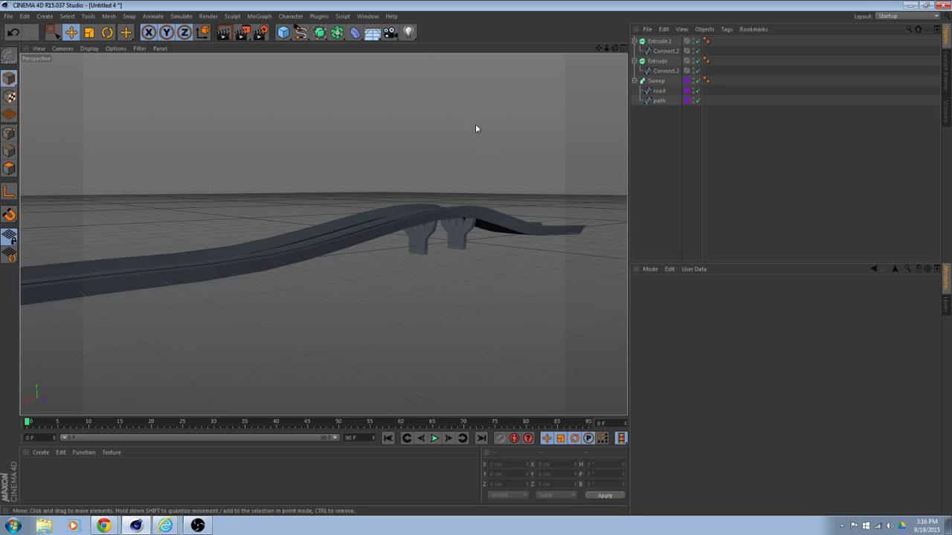